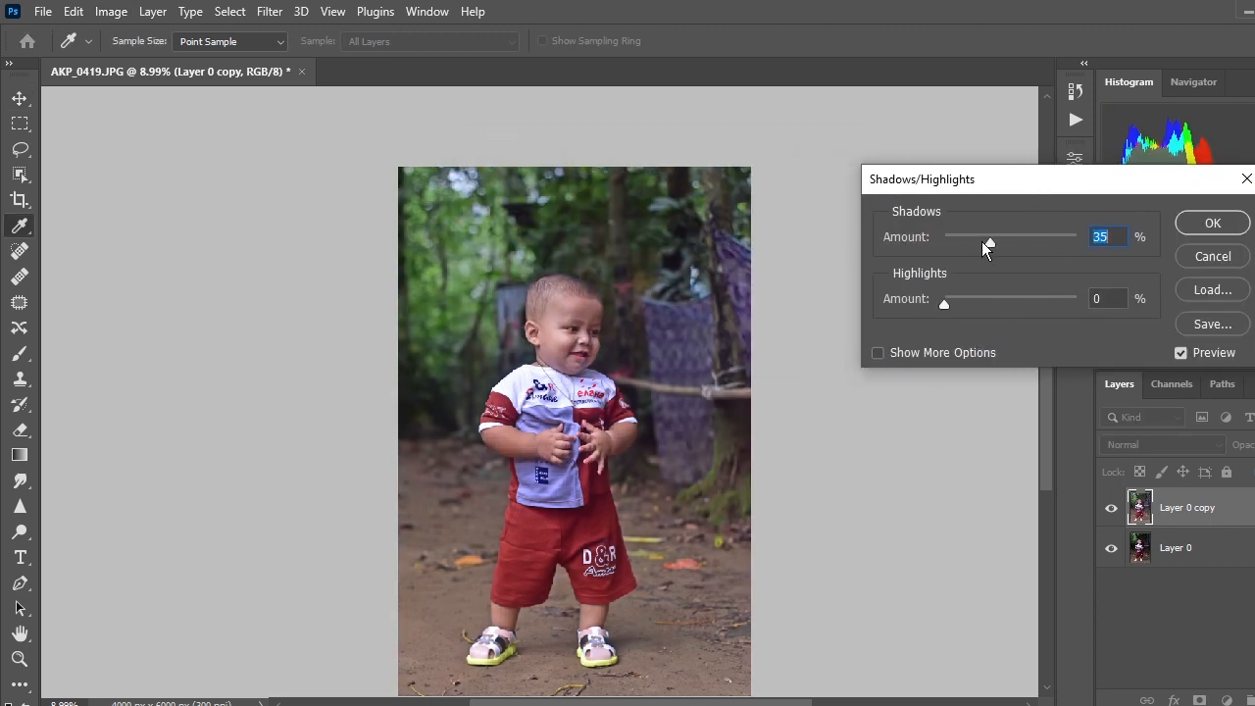
Apply the Shadows/Highlights adjustment to Layer 0 copy with shadows at 35% and highlights at 0%
click(1213, 222)
key(v)
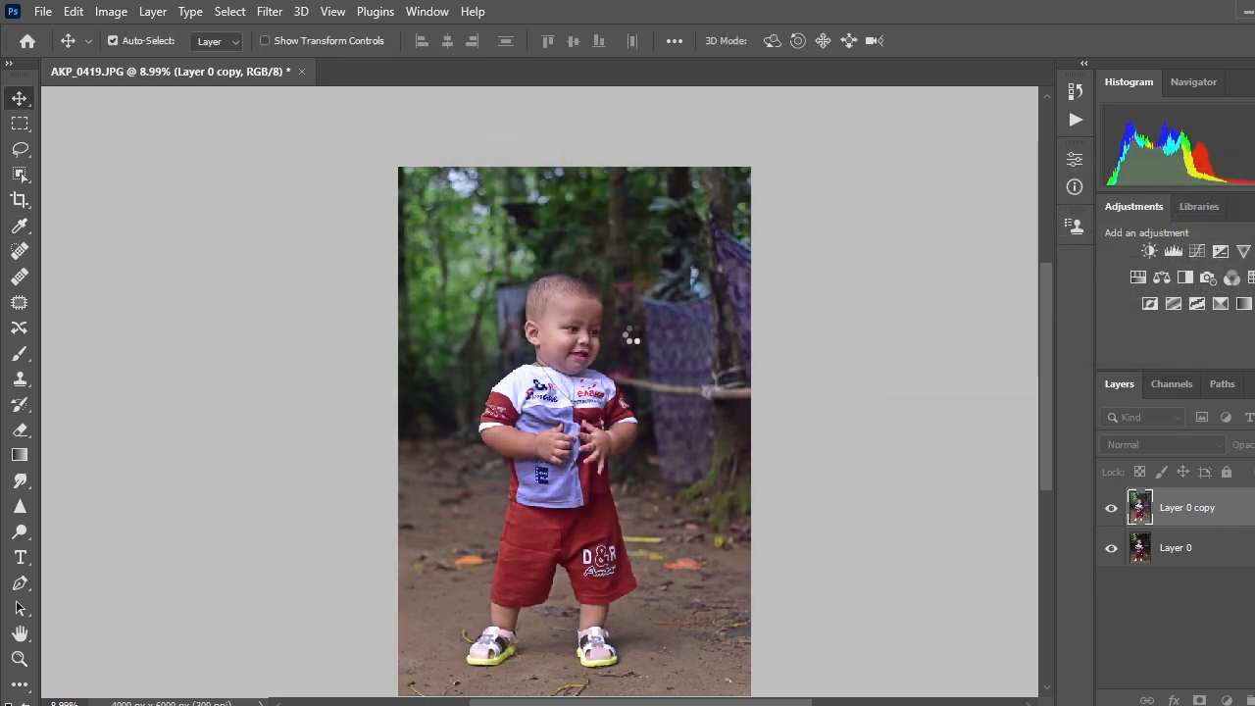
Examine the child's face and shirt up close, and check the whole photo with the brightened shadows
key(ctrl+plus)
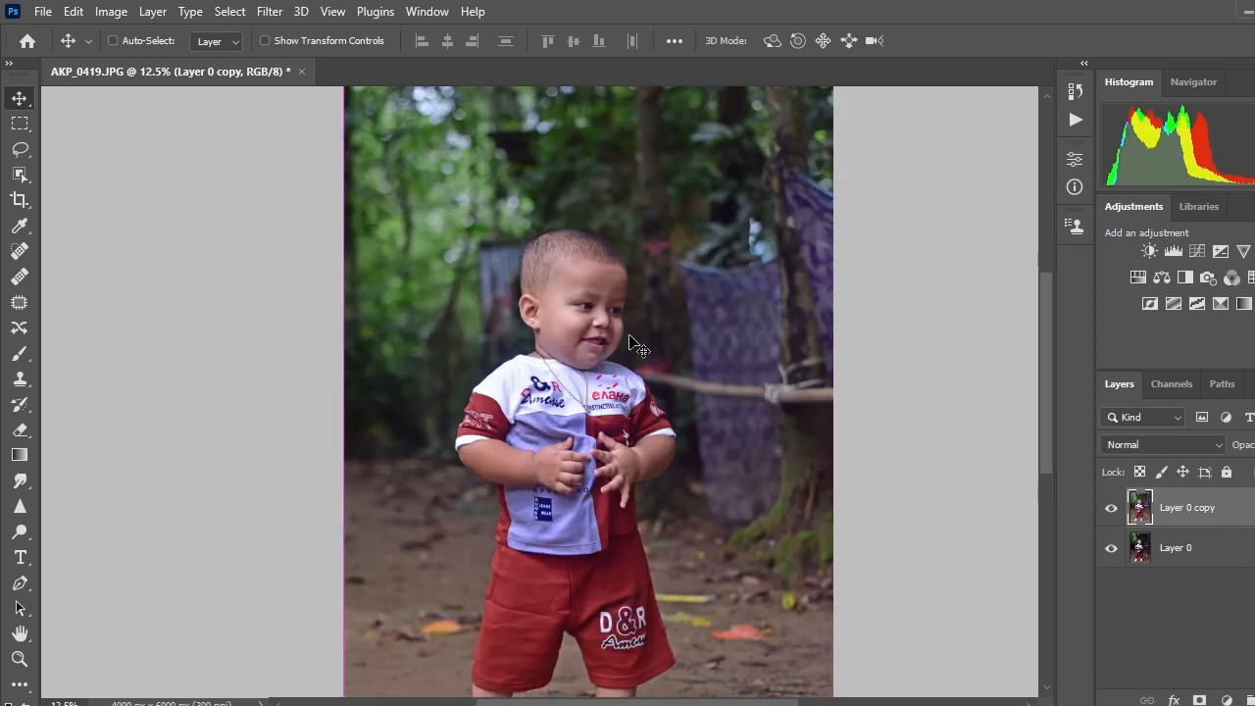
key(ctrl+plus)
drag(576, 292, 701, 355)
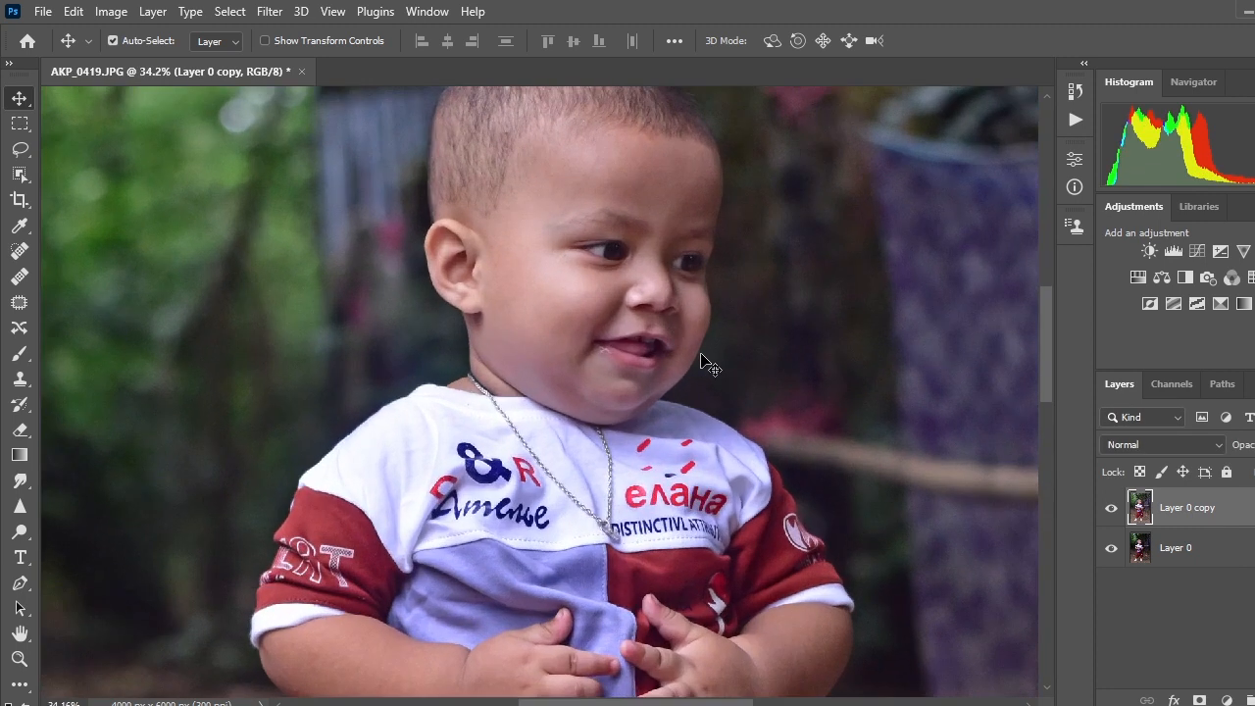
scroll(702, 355, up, 3)
scroll(731, 352, up, 2)
scroll(729, 359, down, 2)
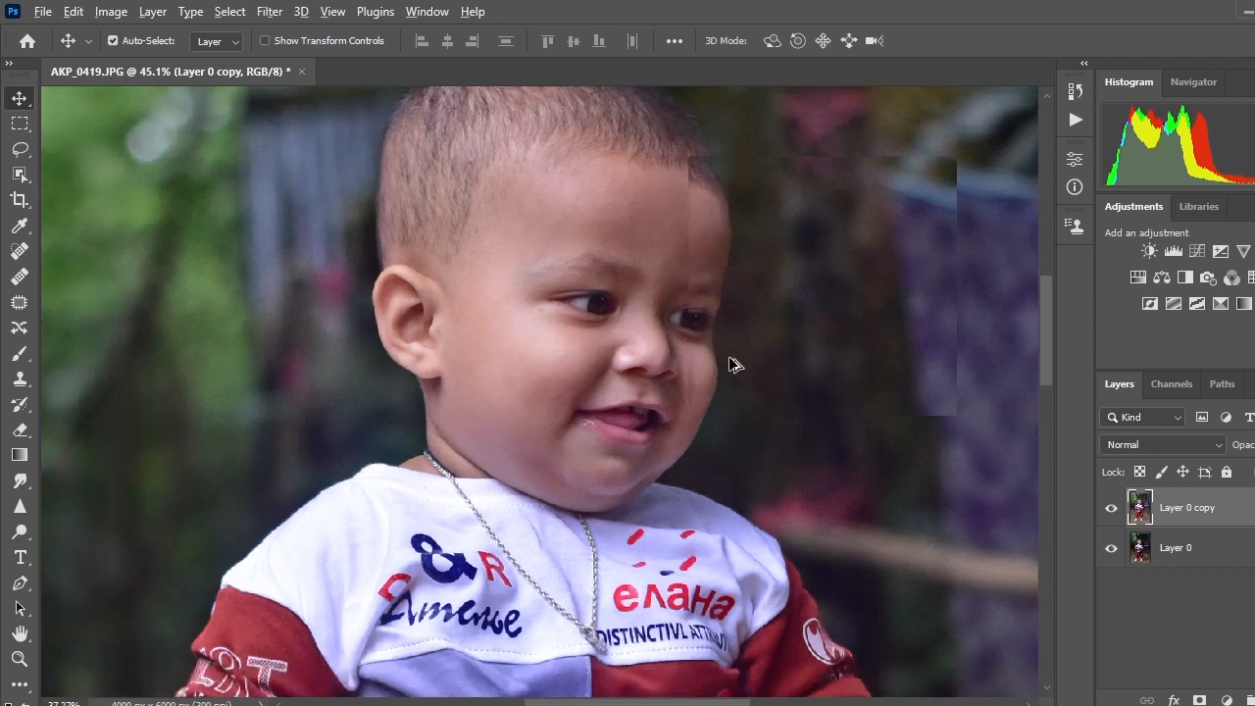
scroll(735, 364, down, 5)
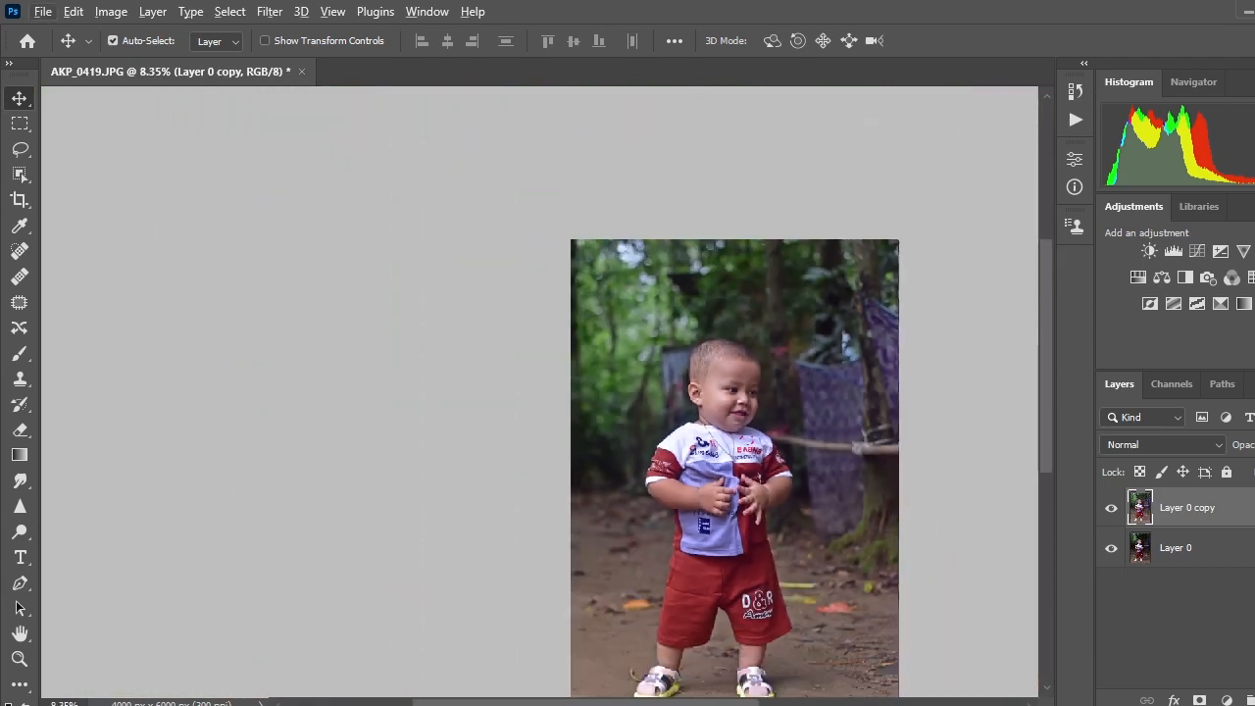
scroll(768, 683, down, 1)
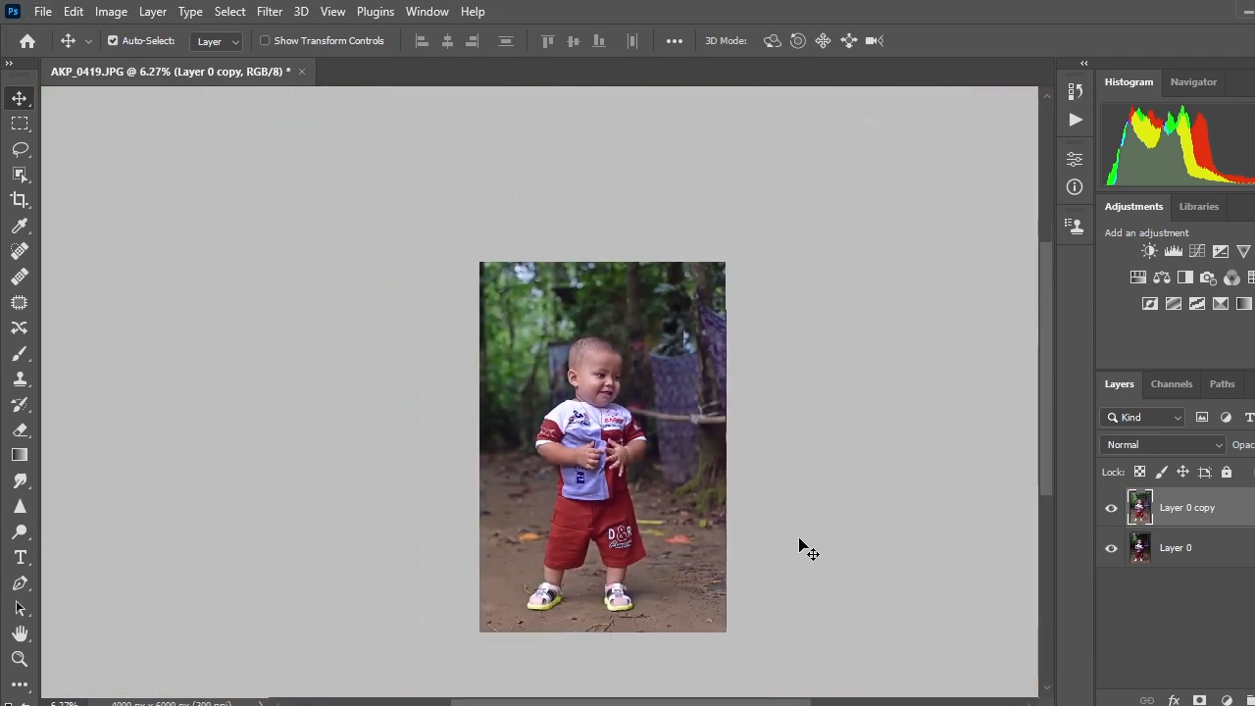
Open the Camera Raw Filter on Layer 0 copy and slightly raise the exposure
click(270, 11)
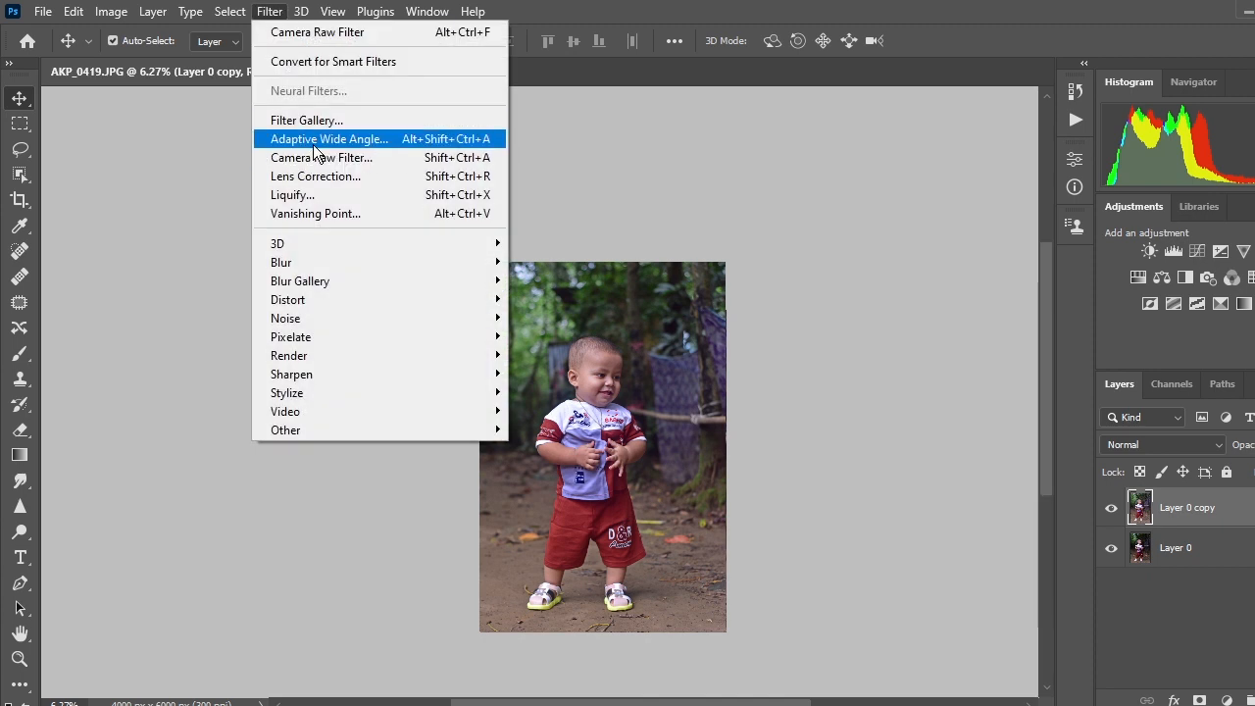
click(315, 157)
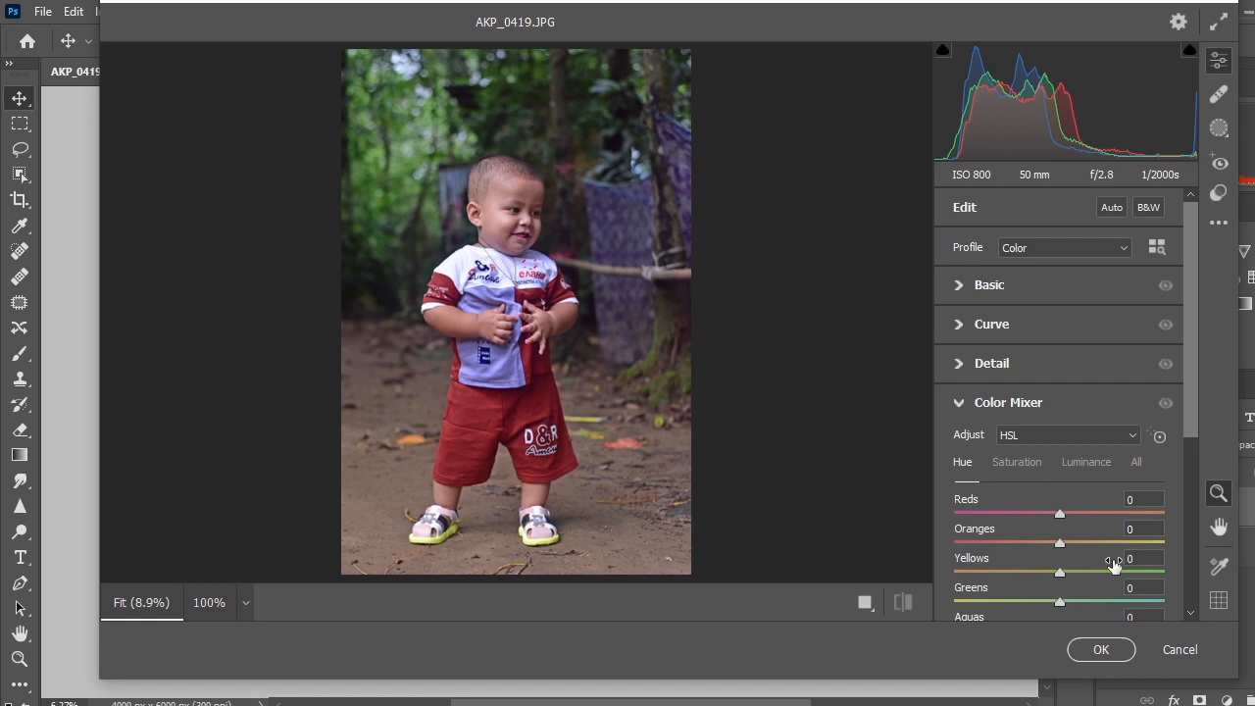
click(981, 300)
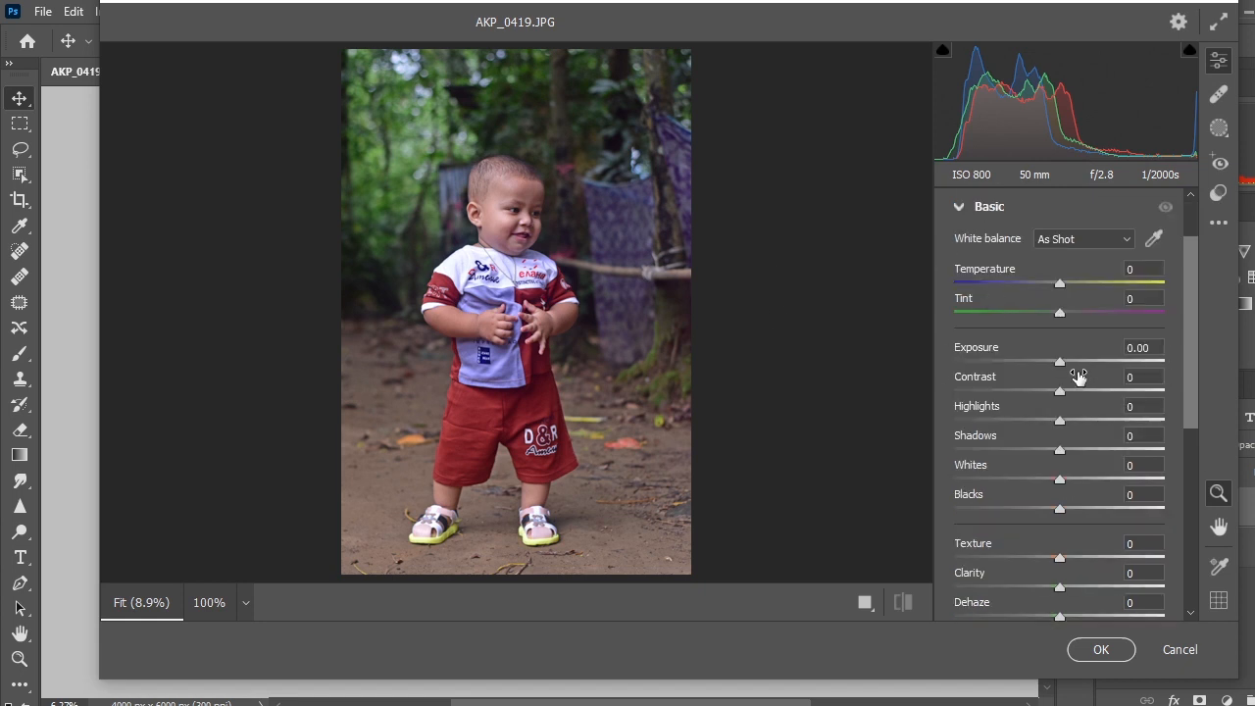
drag(1070, 369, 1067, 365)
In the Color Mixer, set the saturation of Reds to +17, Oranges to -8, Yellows to -54 and Greens to +14
scroll(1063, 365, down, 5)
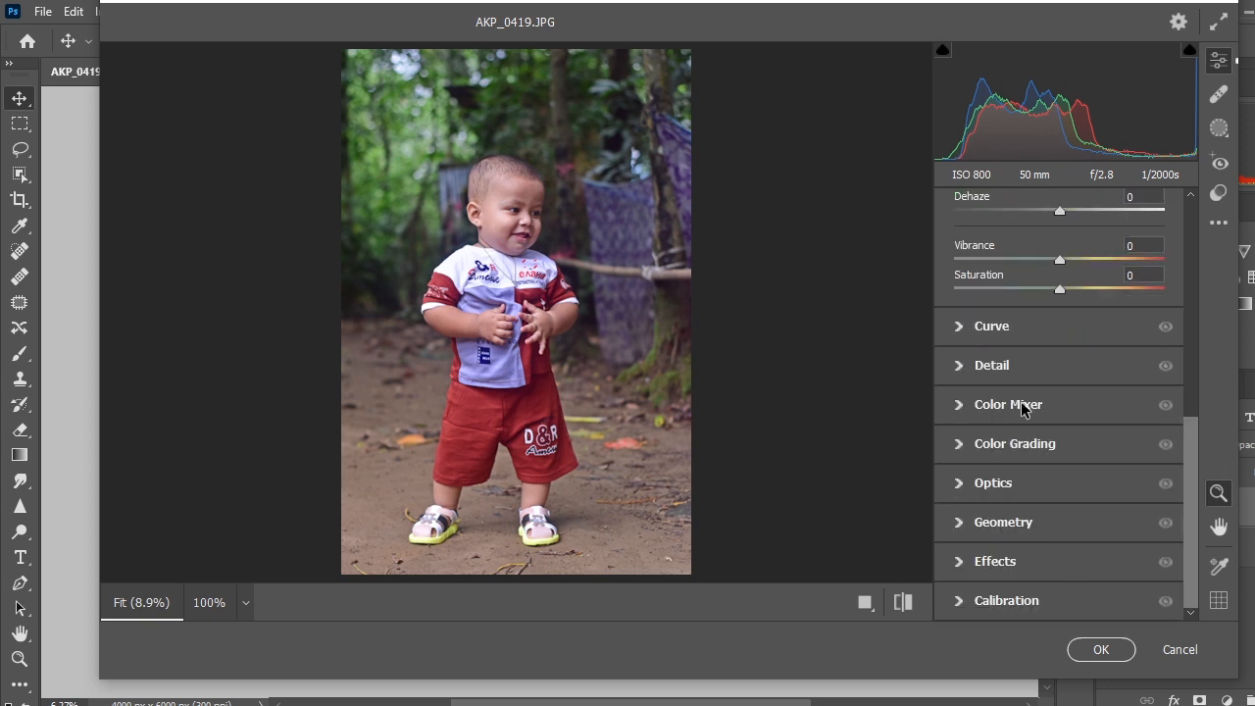
click(1027, 409)
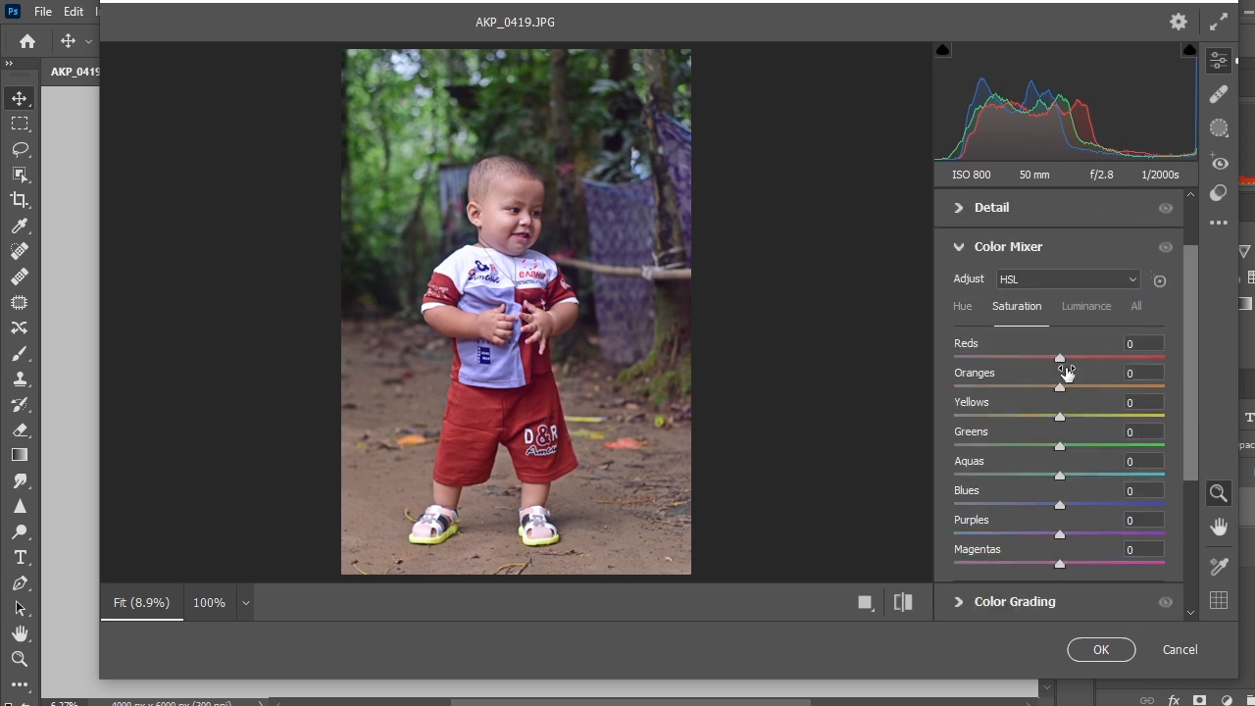
drag(1055, 350, 1054, 380)
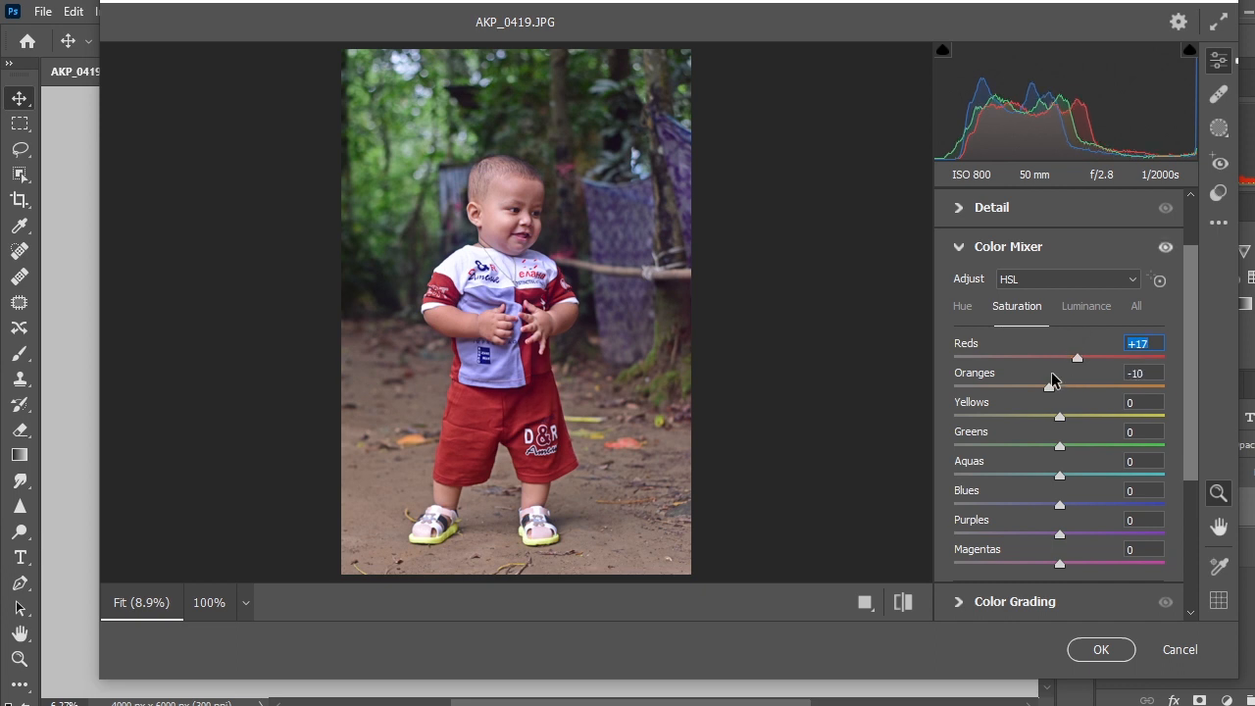
drag(1082, 429, 1002, 410)
drag(1056, 443, 1072, 441)
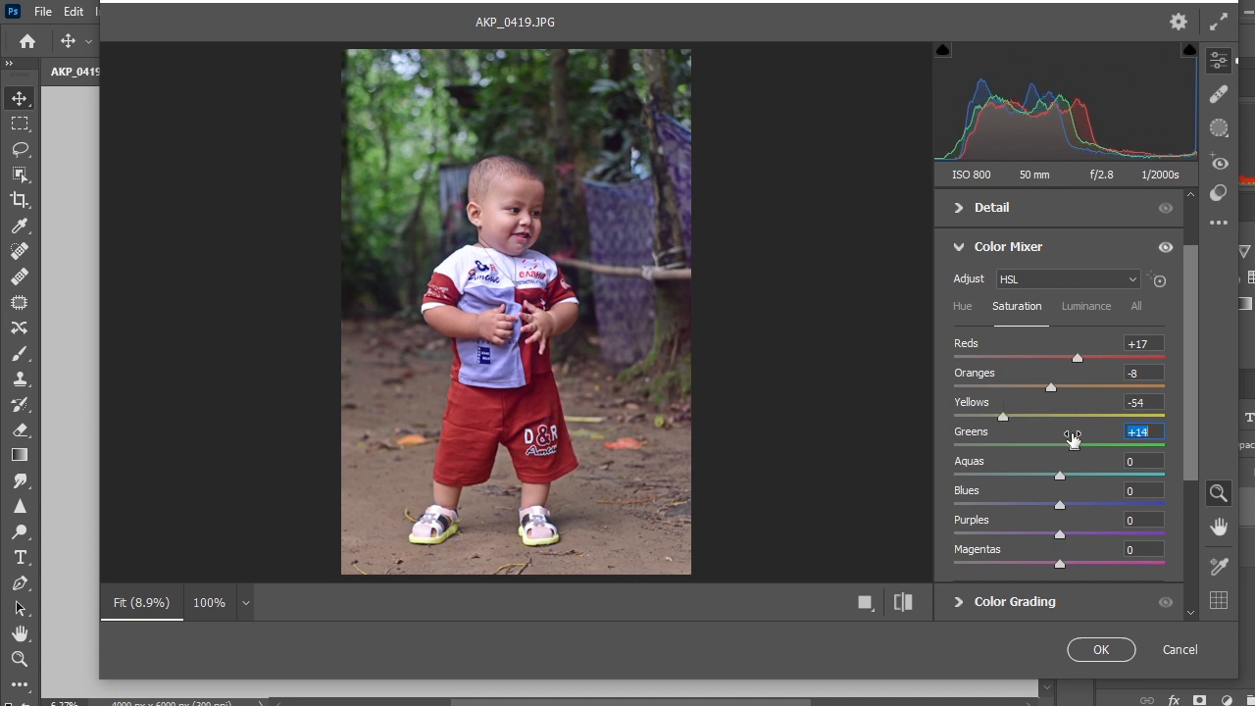
Set the hue of Blues to -31 in the Color Mixer
drag(1059, 504, 1022, 488)
click(963, 308)
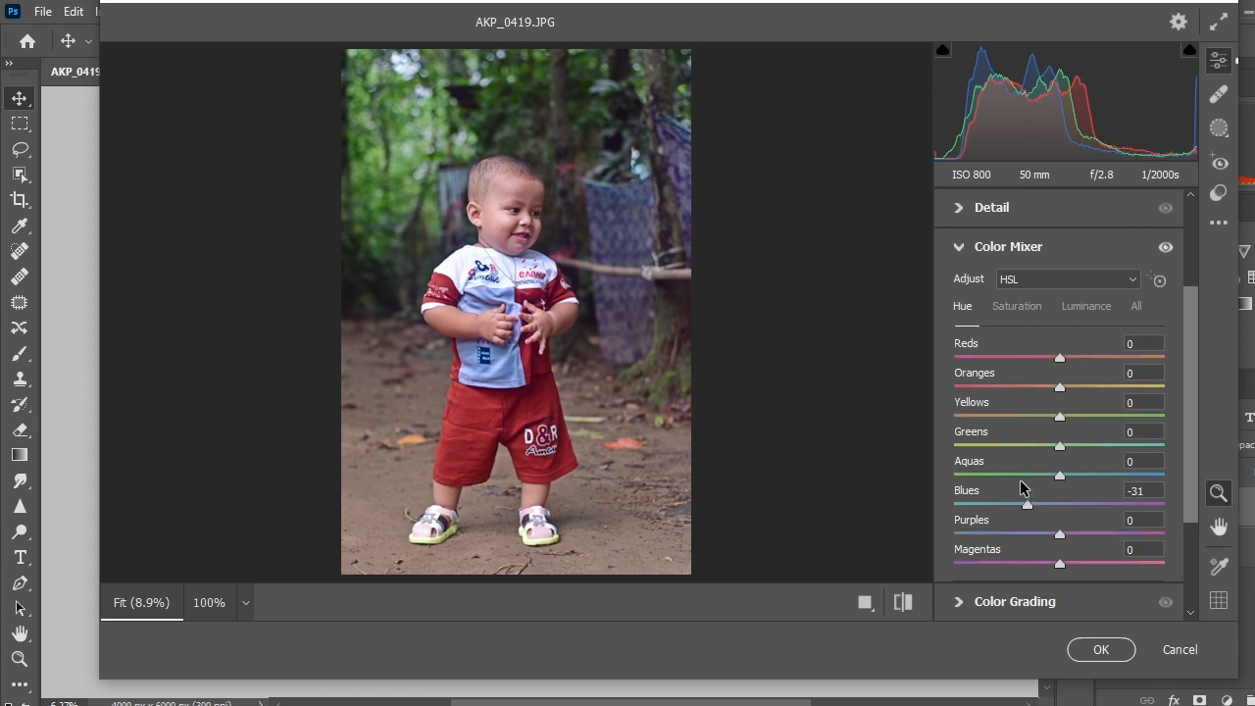
Raise the saturation of Purples and further increase Greens, and apply the Camera Raw filter to the layer
click(1019, 307)
drag(1059, 534, 1088, 534)
drag(1073, 446, 1114, 446)
click(1101, 649)
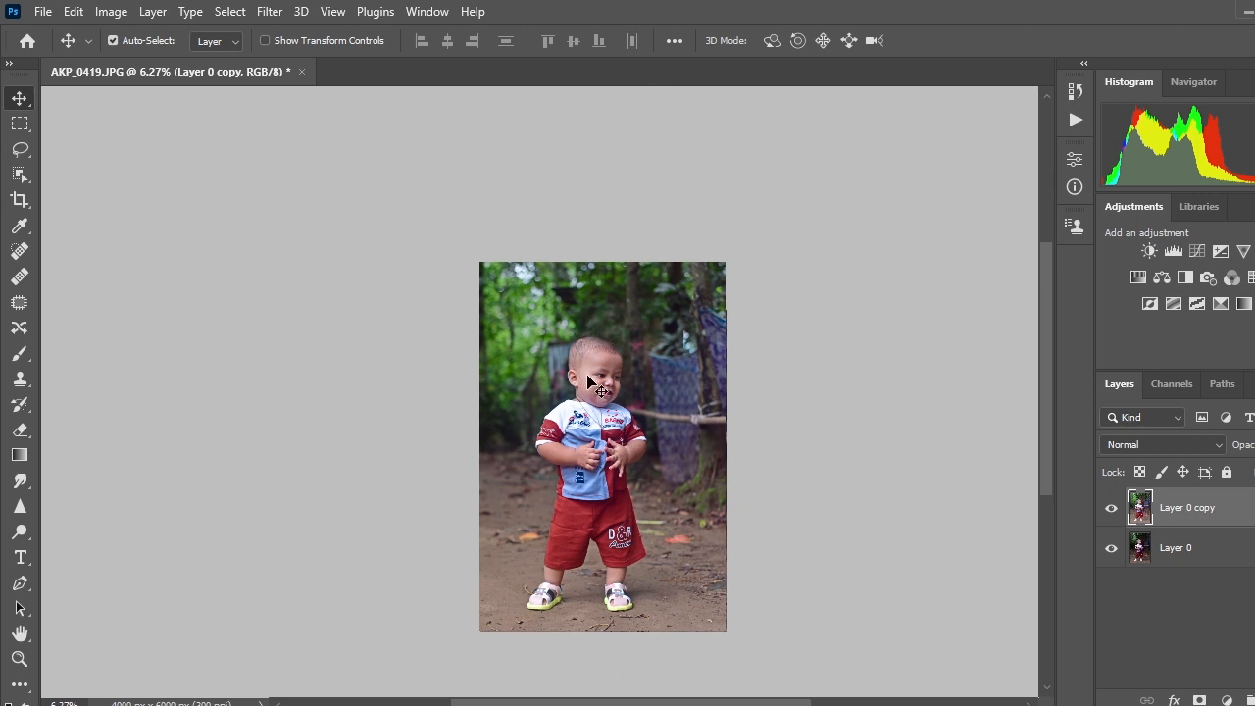
Select the child automatically with the Object Selection tool's Select Subject command
scroll(593, 375, up, 5)
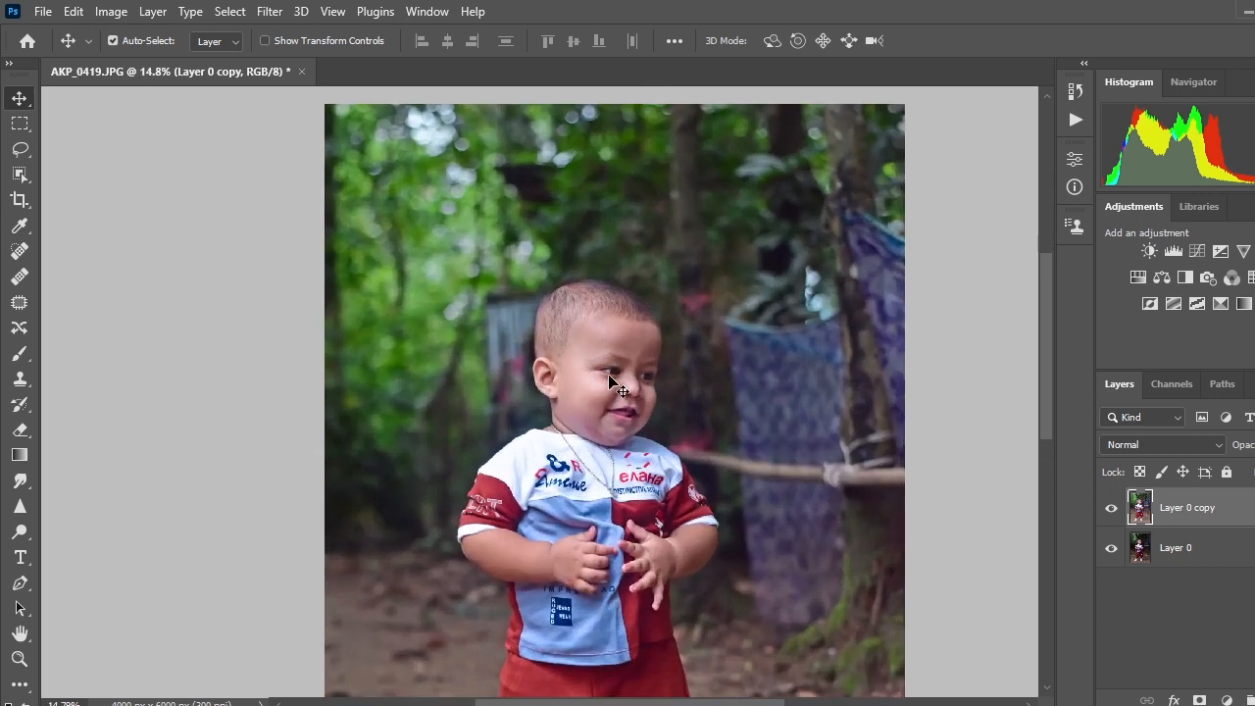
scroll(607, 377, up, 1)
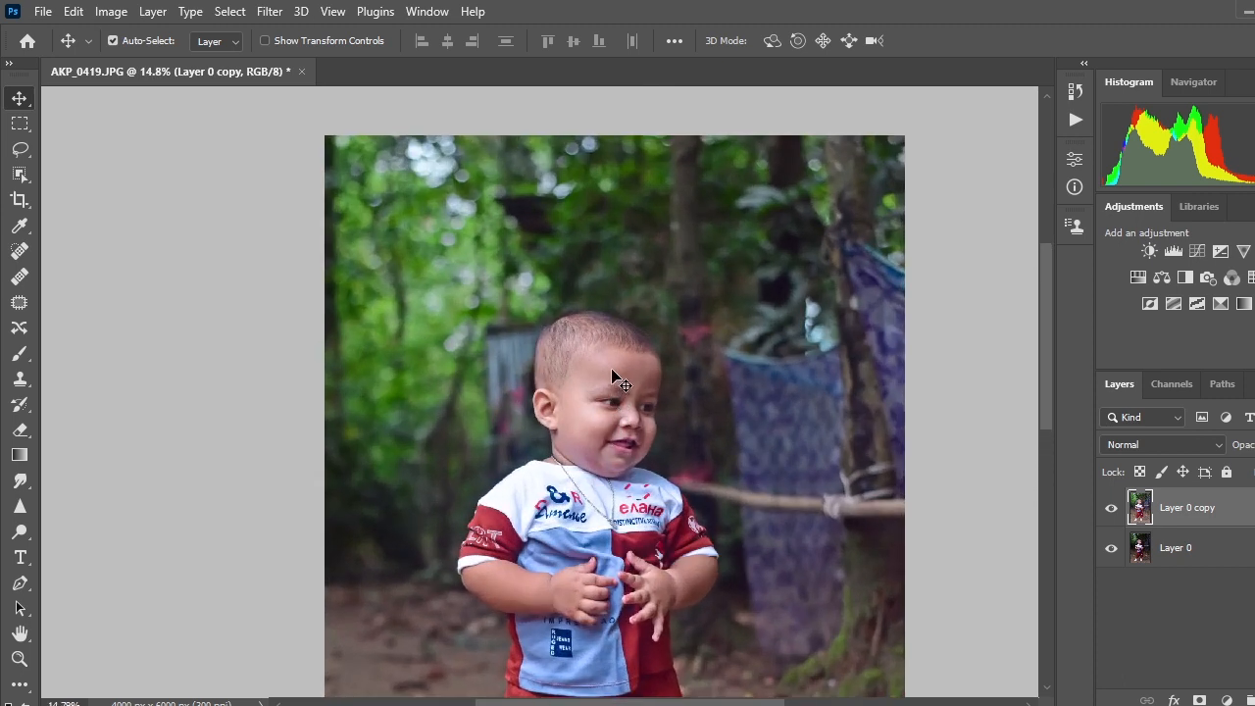
scroll(615, 384, down, 1)
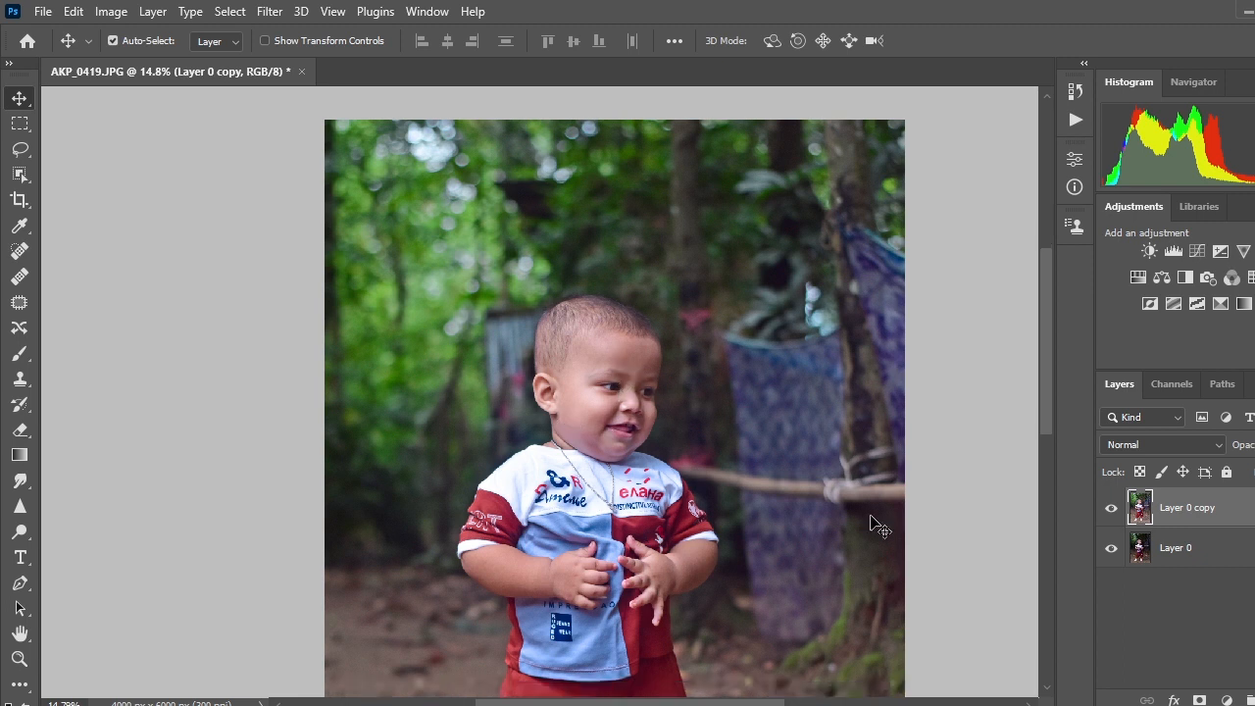
click(19, 173)
click(875, 38)
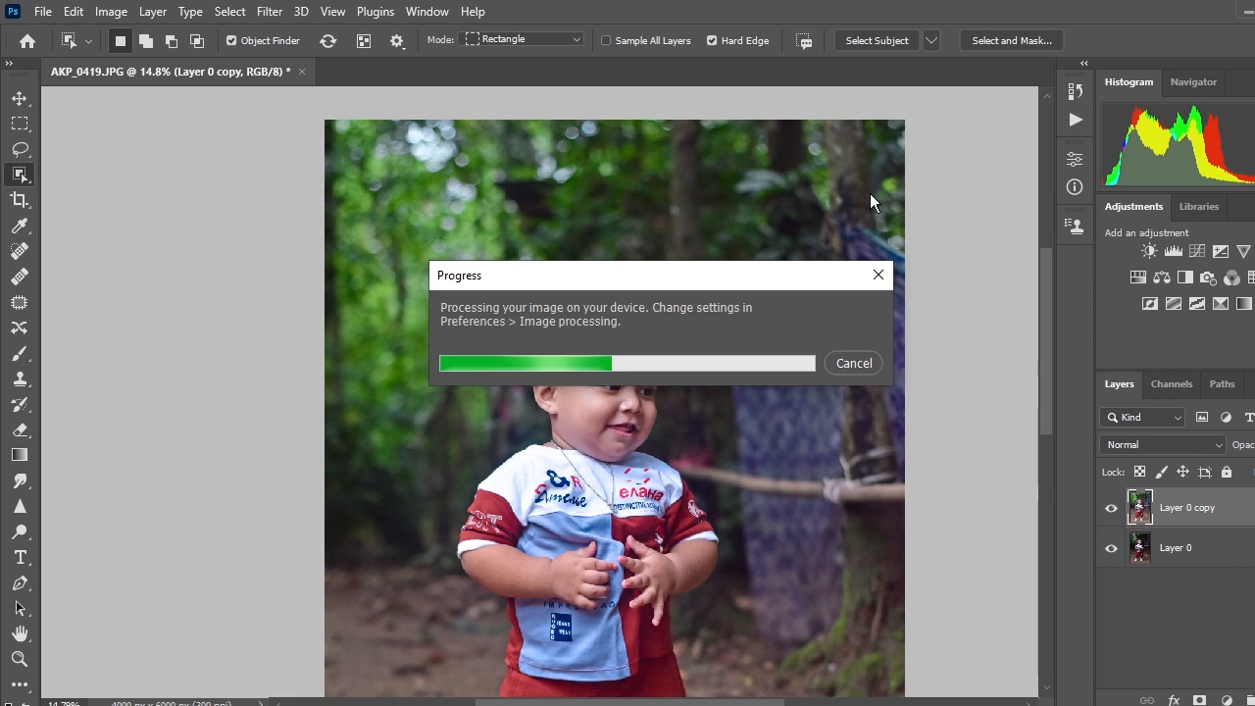
Subtract the dark background wedge between the chin and shoulder from the selection, using the Quick Selection tool with a 3 px brush
scroll(694, 380, down, 1)
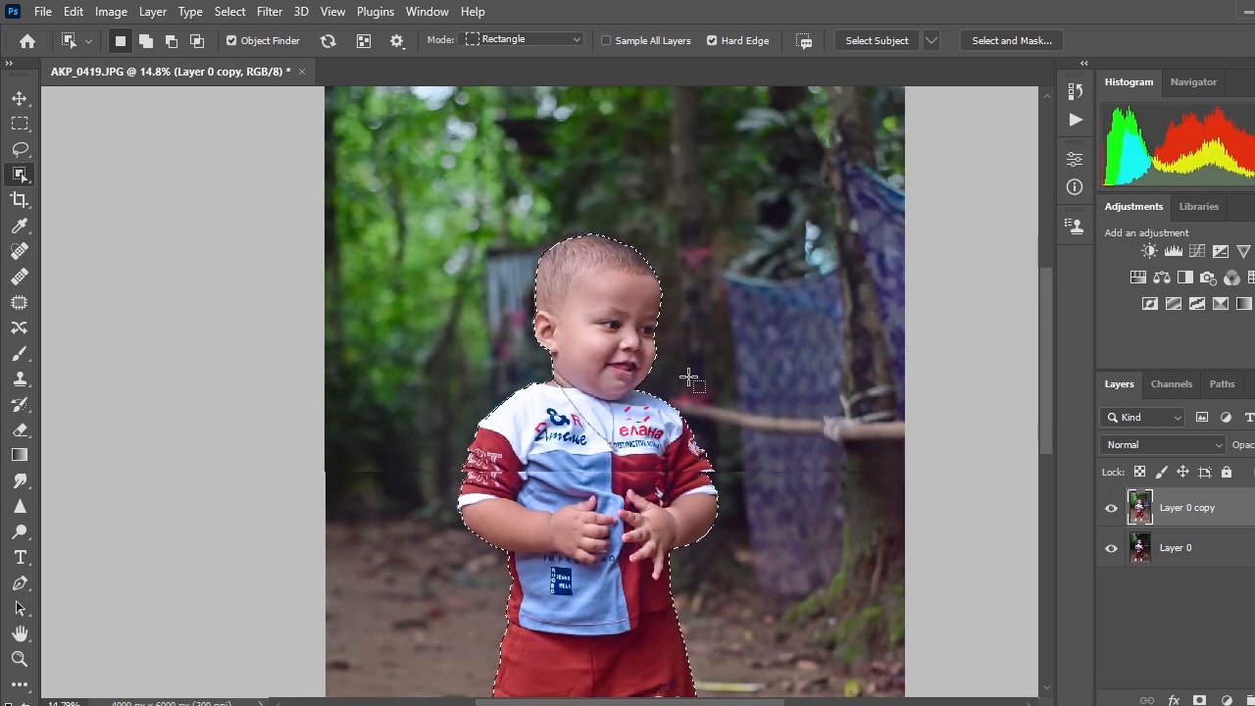
scroll(549, 448, up, 5)
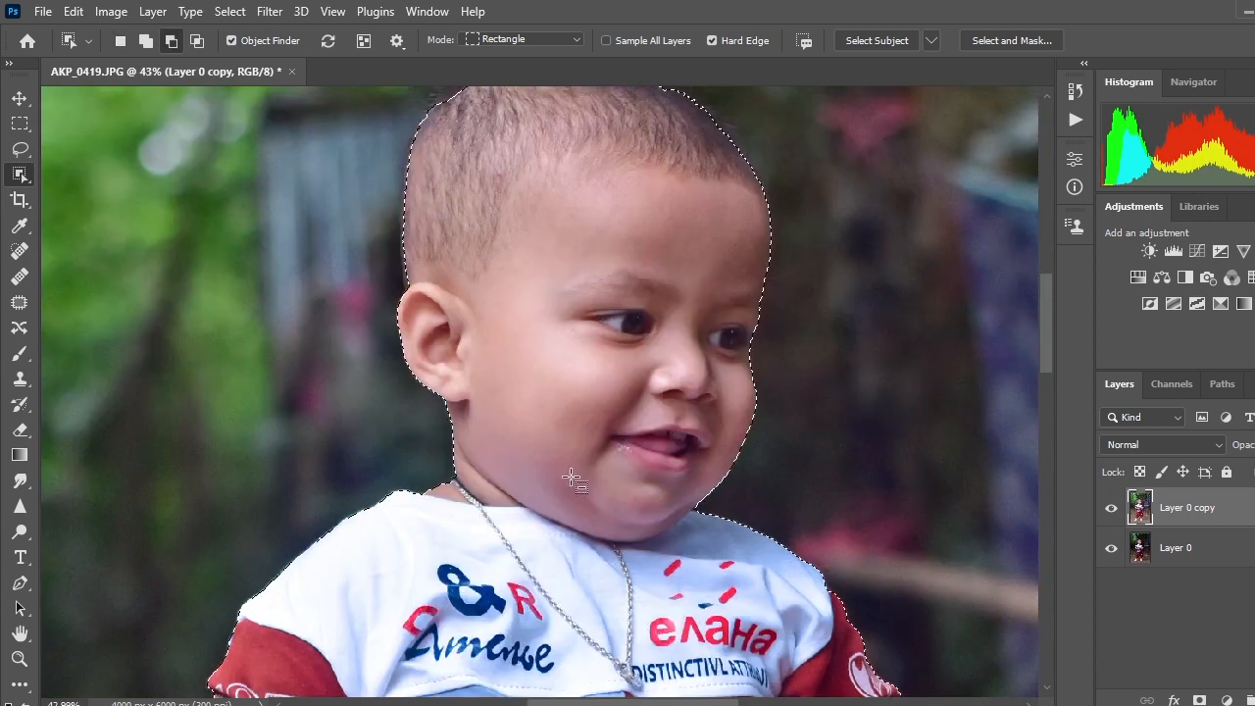
scroll(751, 513, up, 6)
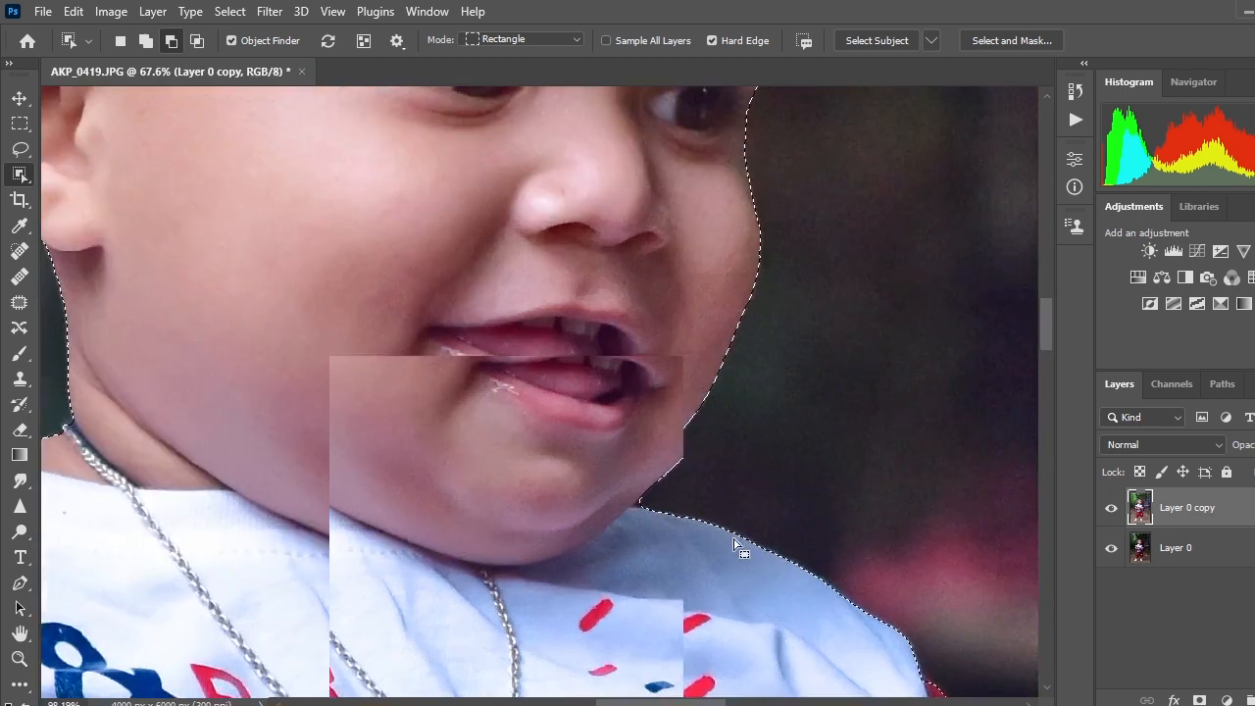
scroll(730, 537, up, 2)
right_click(19, 173)
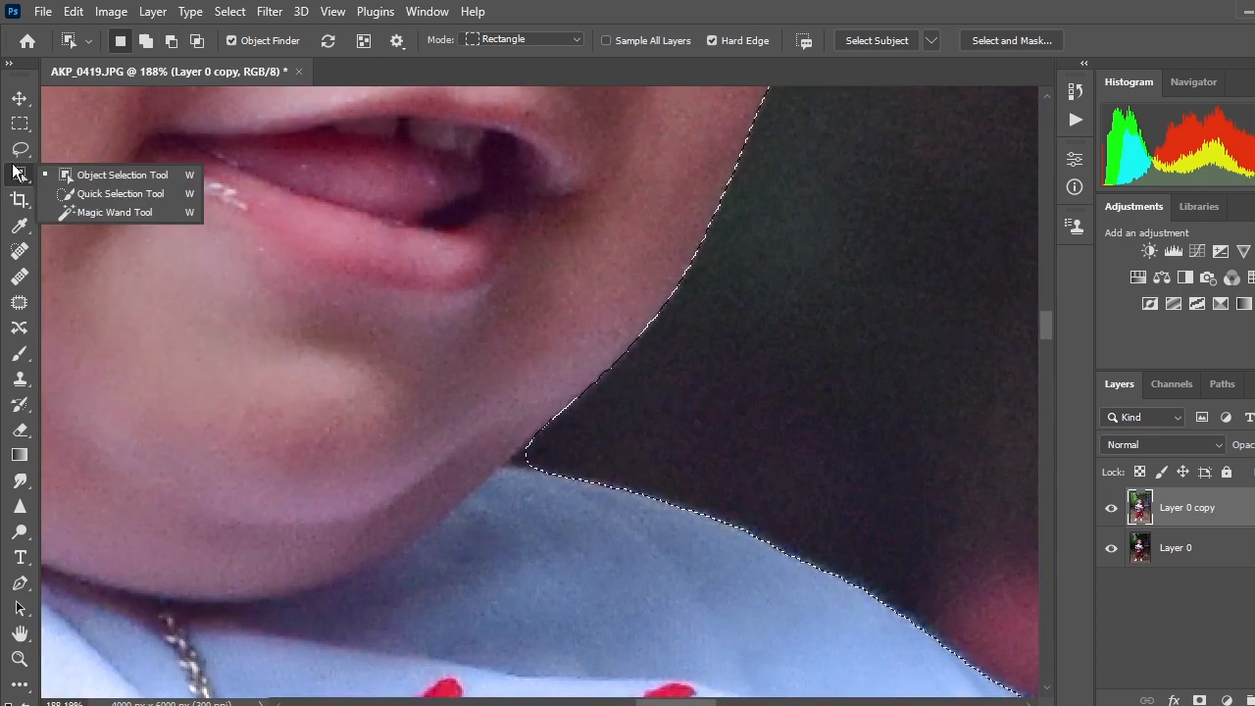
click(103, 193)
click(180, 40)
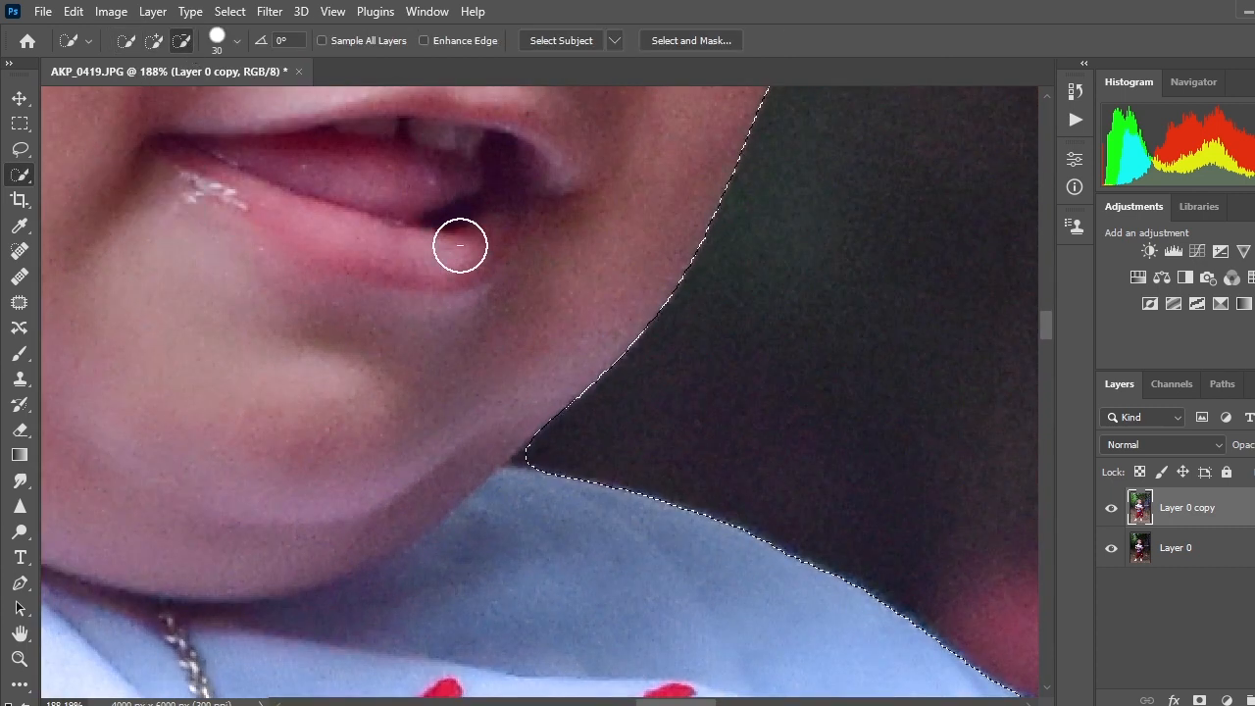
key(bracketleft)
key(bracketleft)
key(bracketleft)
key(bracketleft)
key(bracketleft)
key(bracketleft)
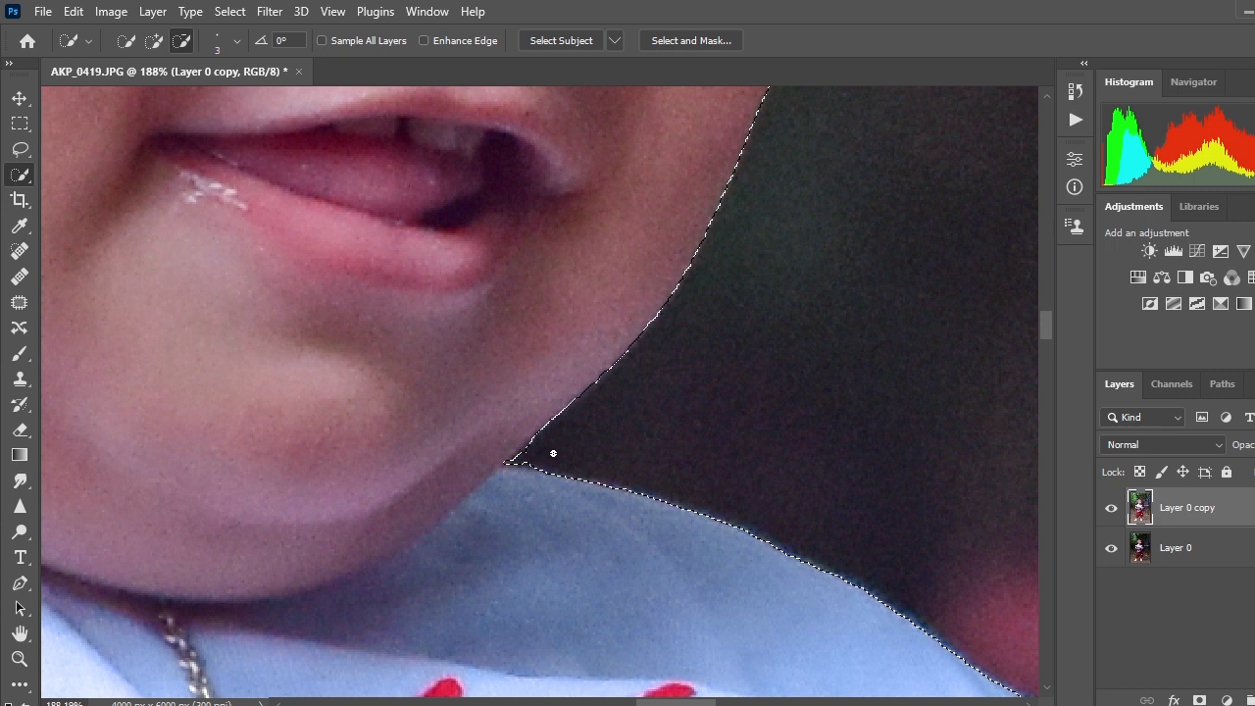
Add the missing dark strap at the outer edge of the left-hand sandal to the selection with the Quick Selection tool
scroll(757, 513, down, 10)
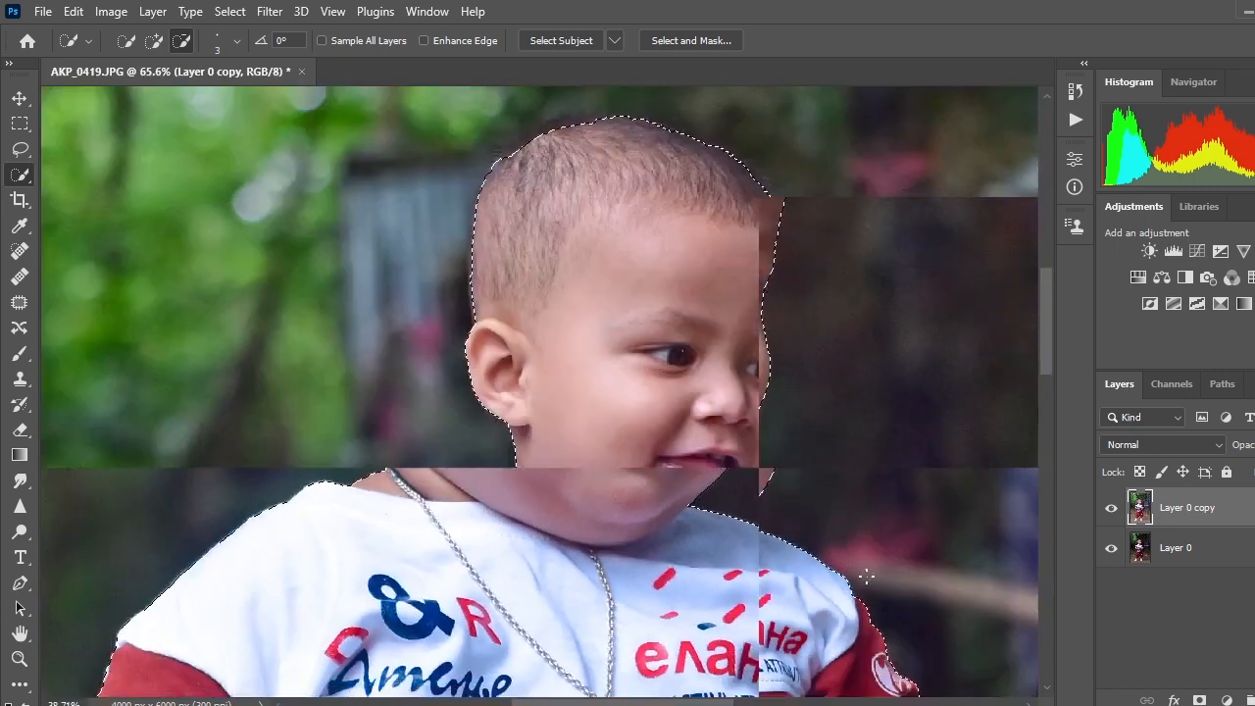
scroll(917, 618, down, 10)
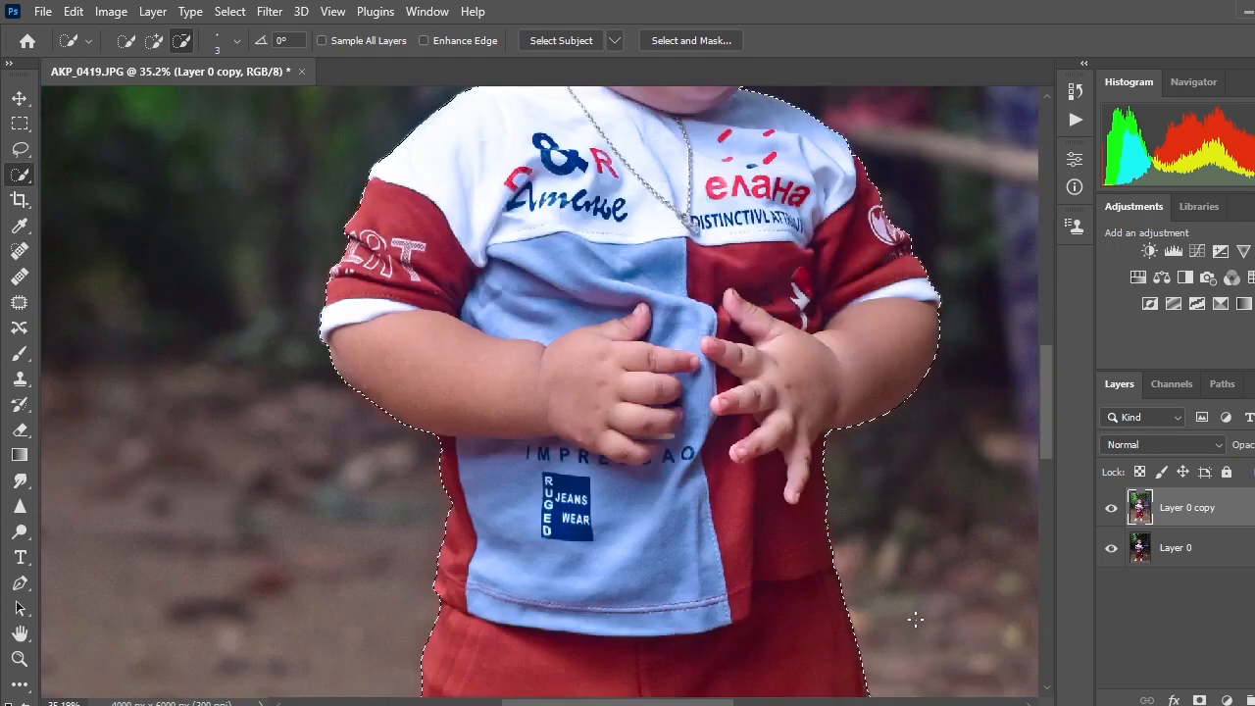
scroll(917, 618, down, 5)
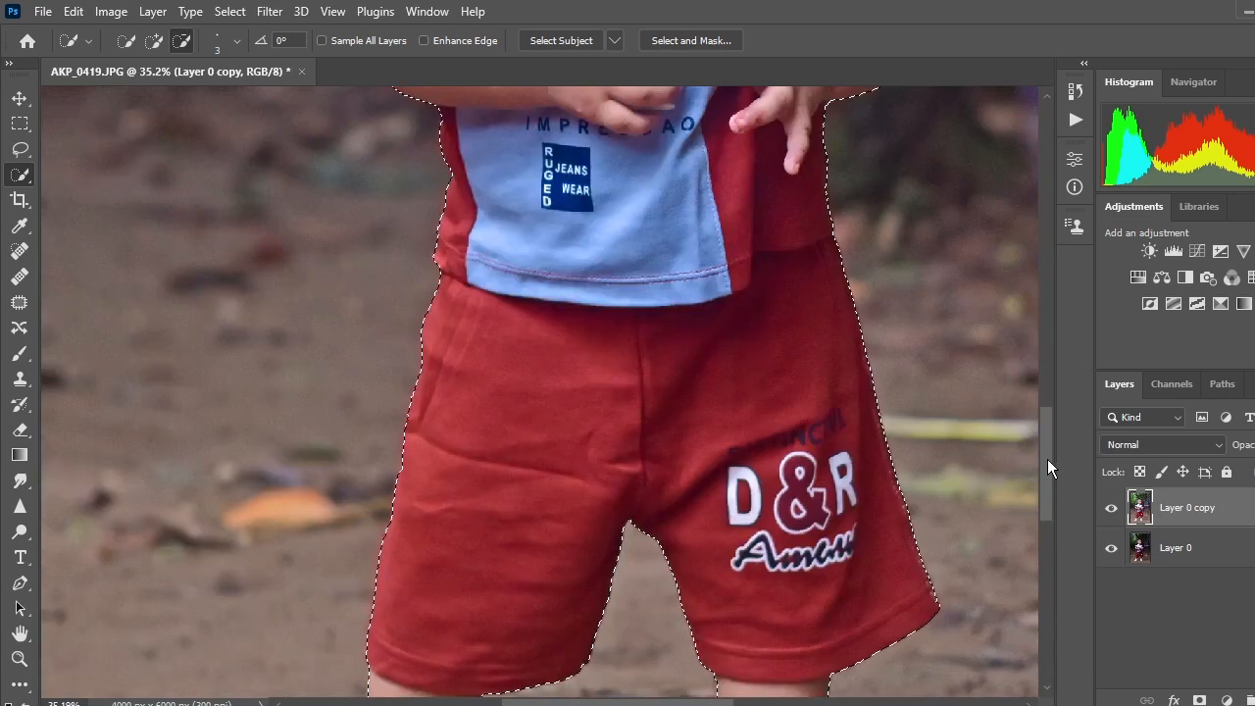
drag(1046, 459, 1051, 511)
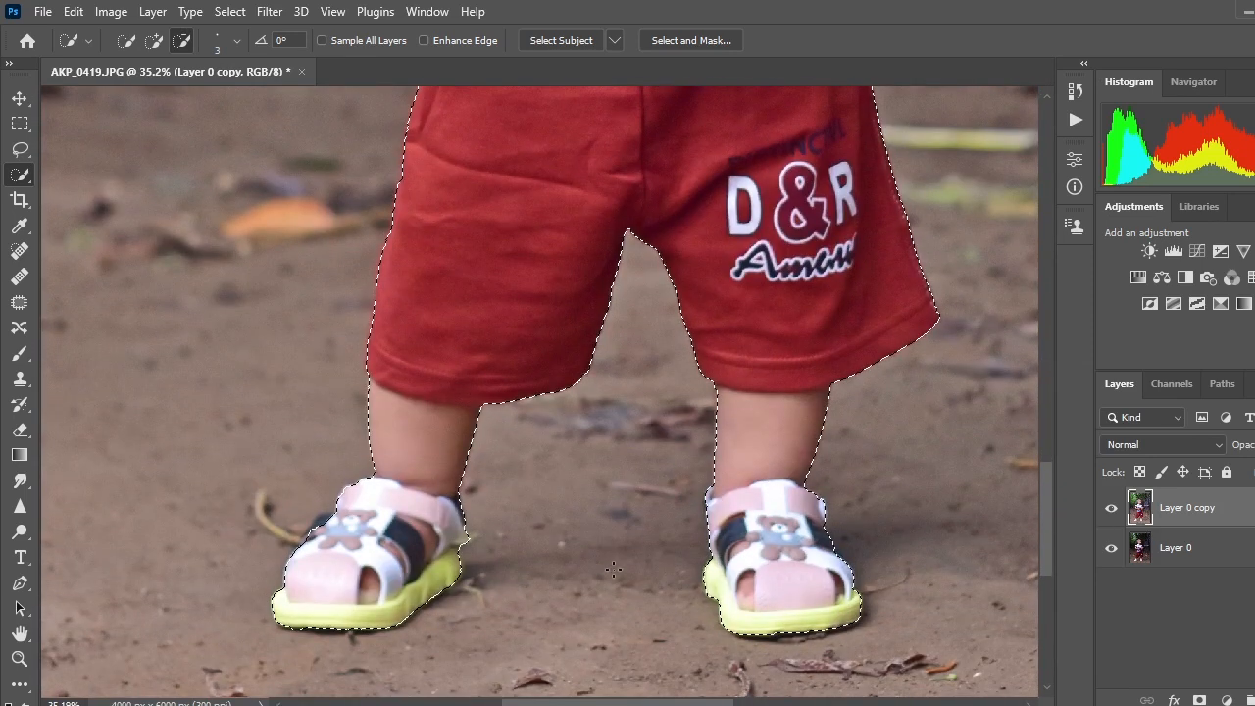
scroll(350, 504, up, 2)
scroll(350, 503, up, 2)
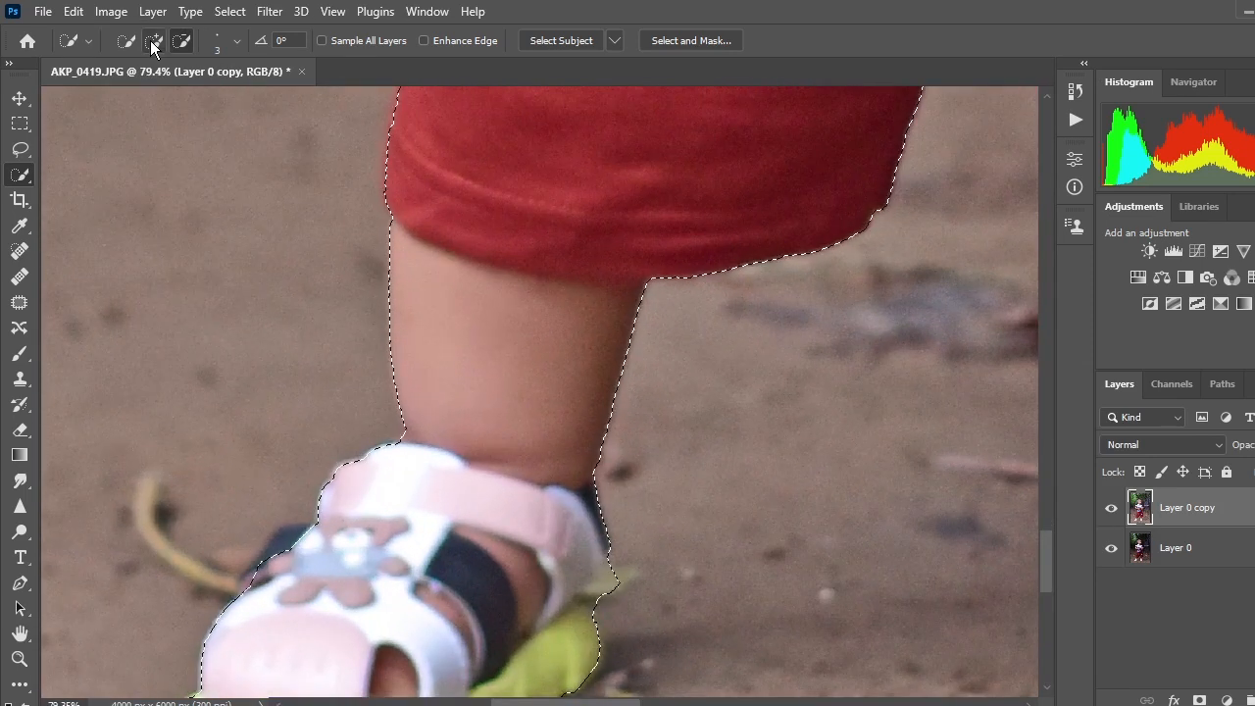
click(150, 40)
scroll(287, 475, down, 2)
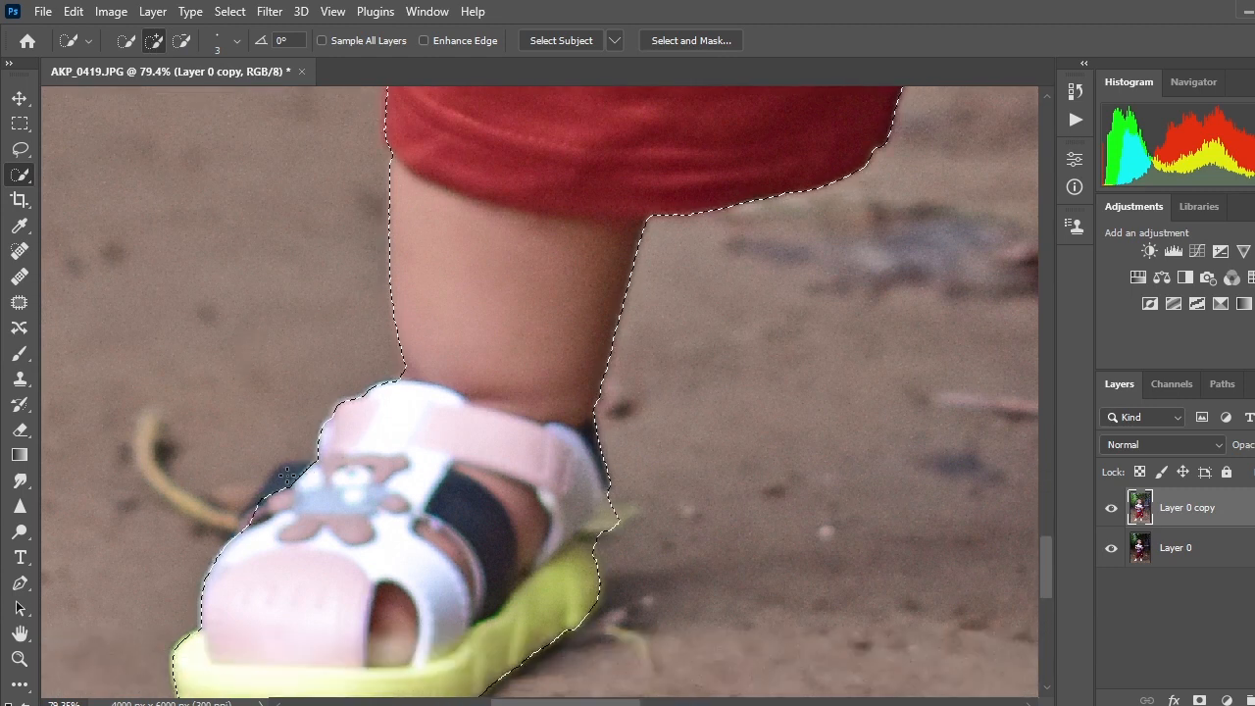
drag(253, 510, 292, 461)
Subtract the grass blade behind the left-hand sandal's heel from the selection with a 20 px brush
scroll(396, 502, down, 3)
scroll(334, 309, up, 1)
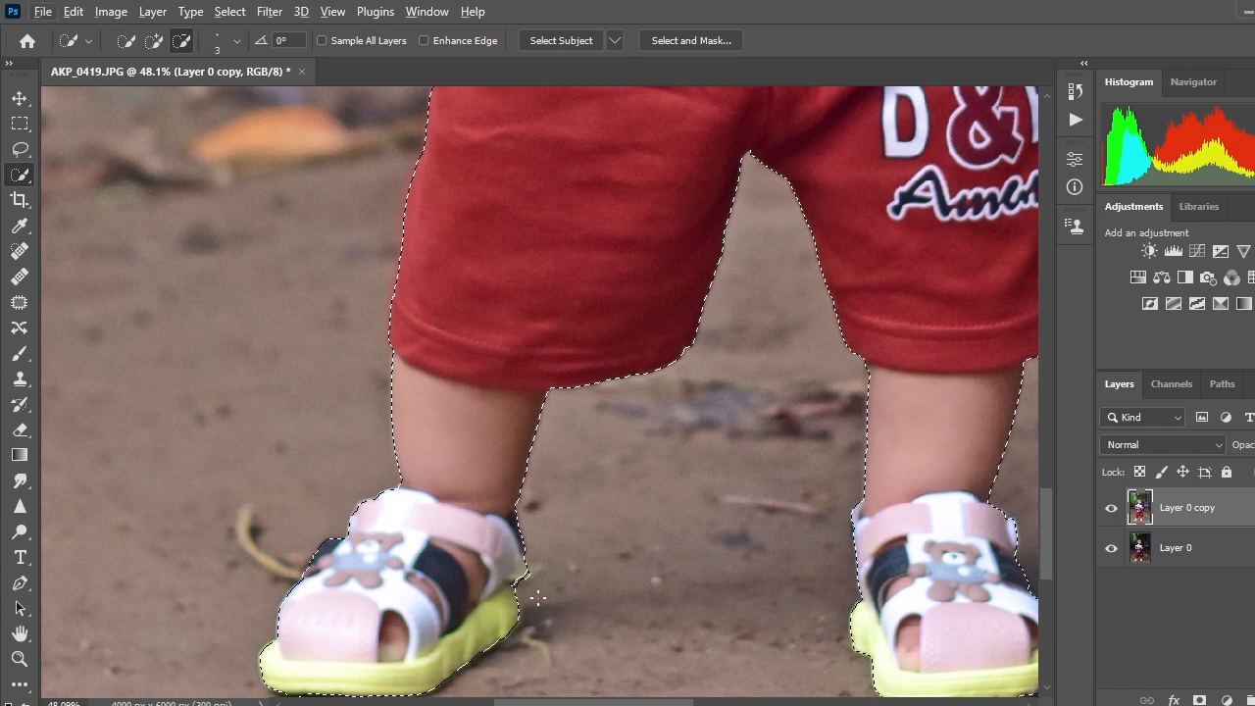
key(bracketright)
key(bracketright)
key(bracketright)
key(bracketright)
key(bracketright)
key(bracketright)
key(bracketright)
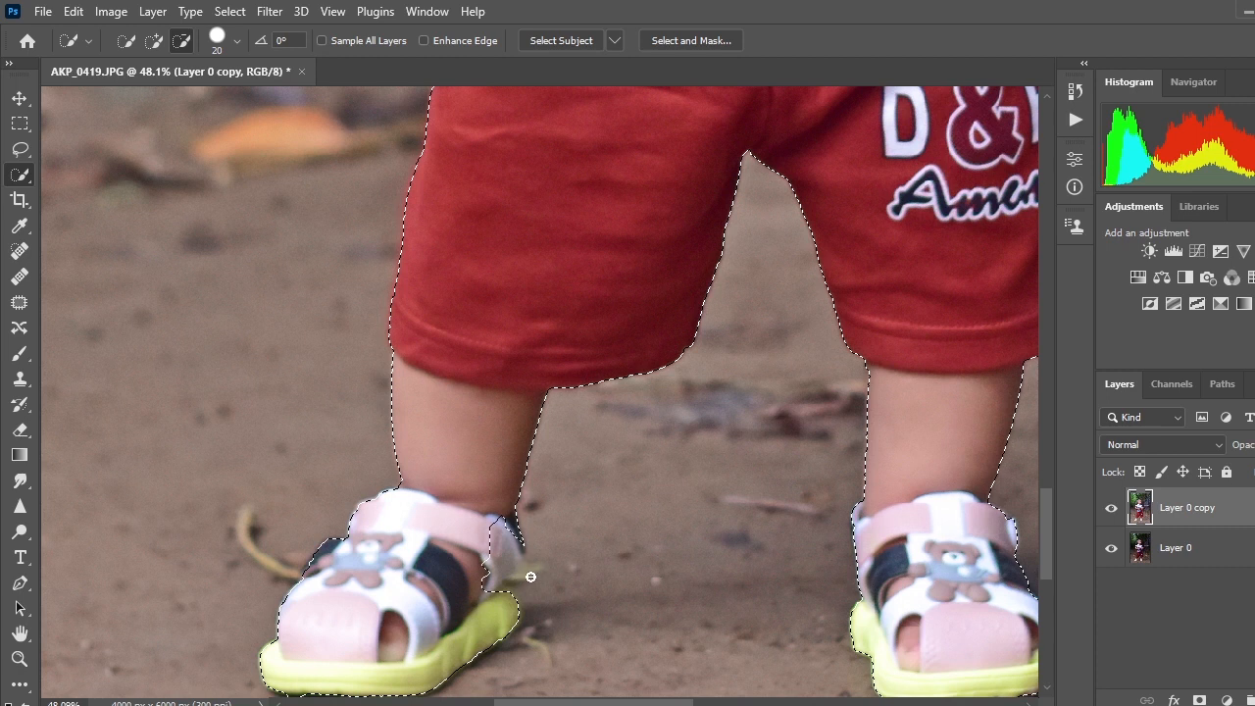
click(549, 577)
Add the left-hand sandal's heel strap back to the selection
click(152, 42)
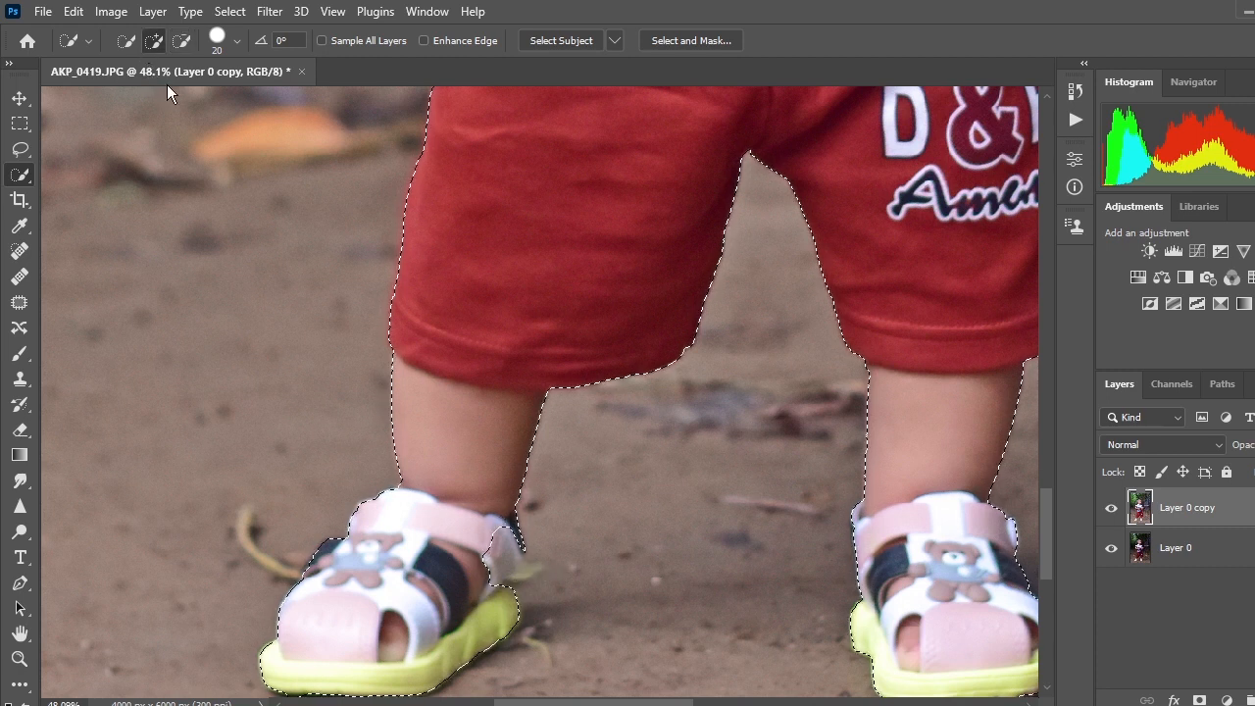
drag(497, 541, 496, 575)
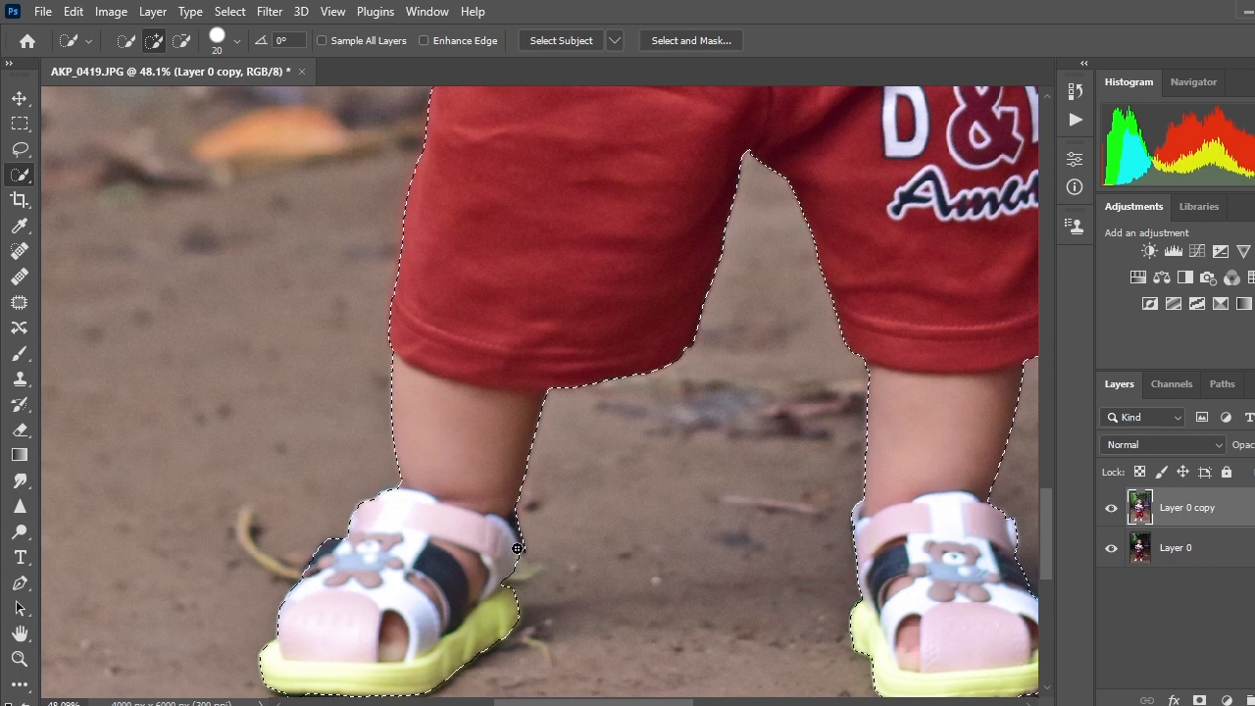
Hide the Layer 0 copy 2 cutout and clear the selection around the child
scroll(579, 532, down, 3)
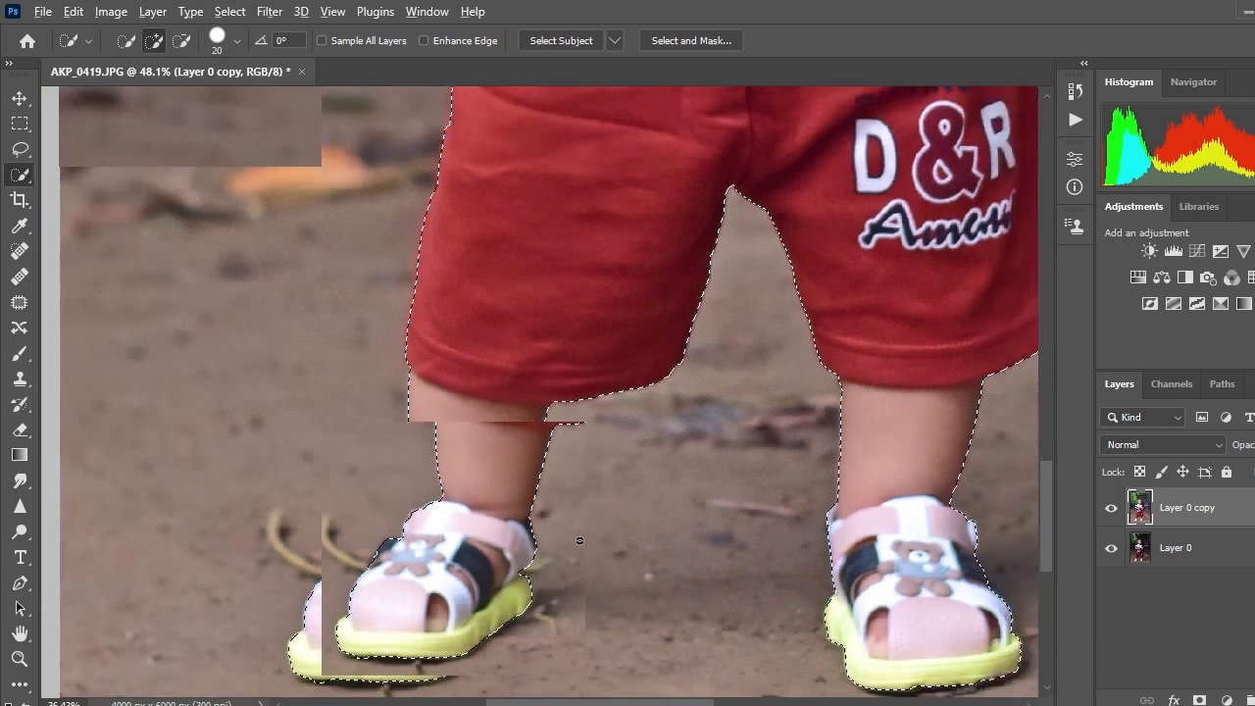
scroll(680, 555, down, 5)
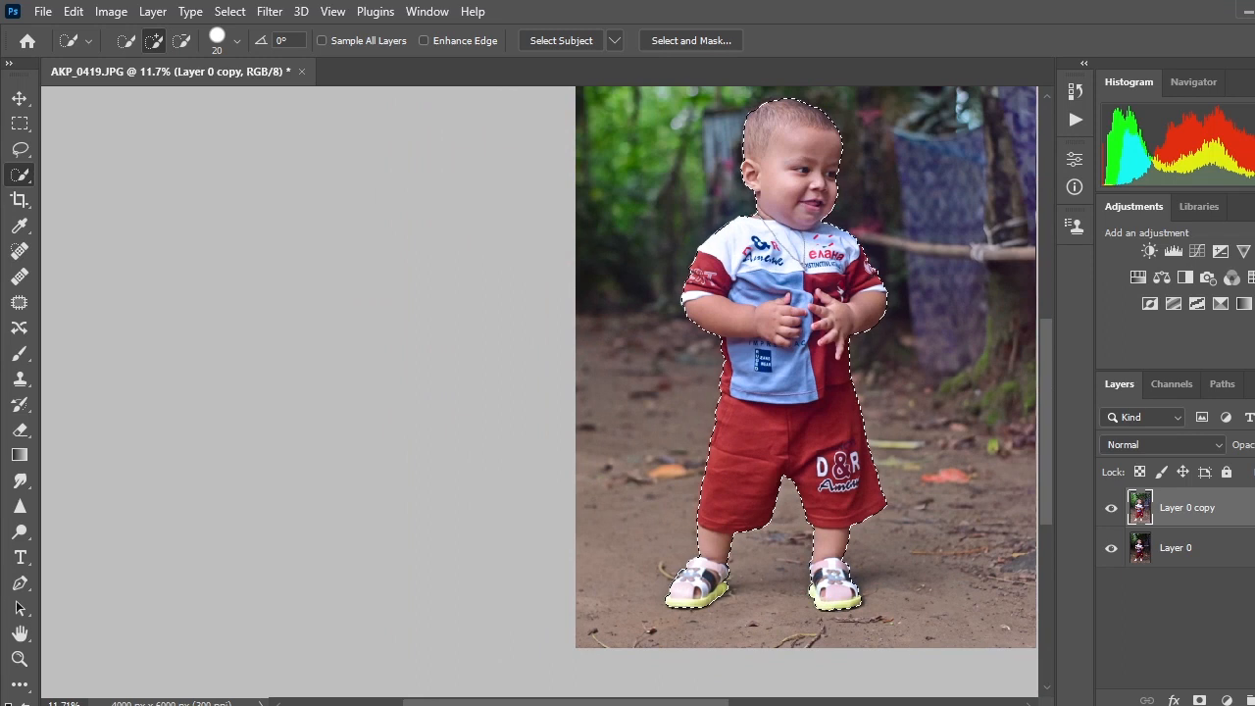
scroll(696, 528, up, 1)
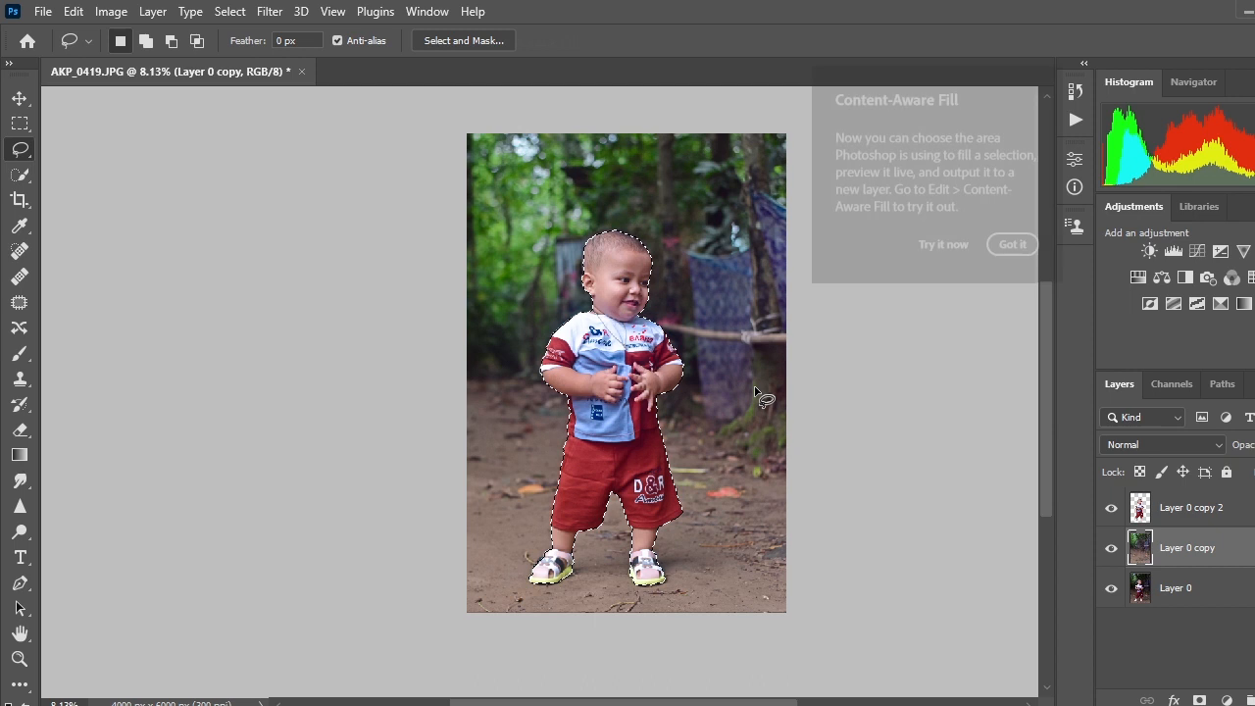
click(1112, 507)
click(1110, 508)
click(1110, 507)
click(645, 376)
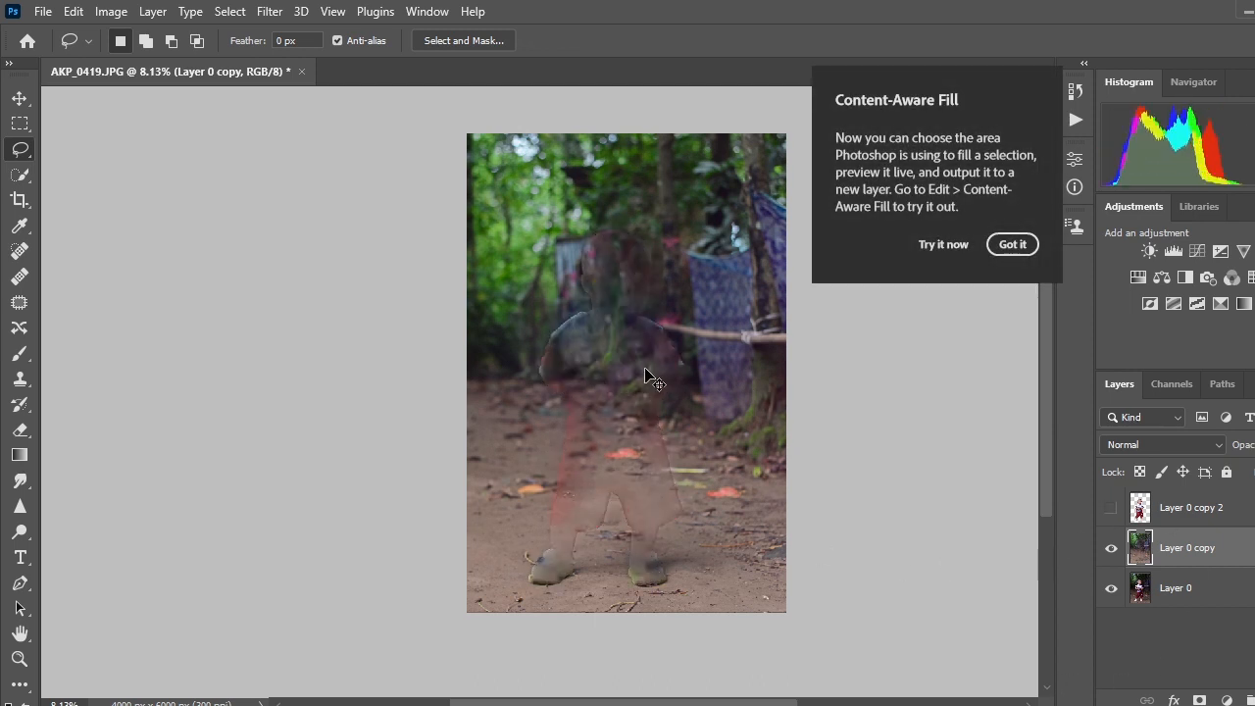
click(956, 244)
Remove the child's leftover outline from Layer 0 copy by painting along it with the 200 px Content-Aware Spot Healing Brush
scroll(677, 386, up, 2)
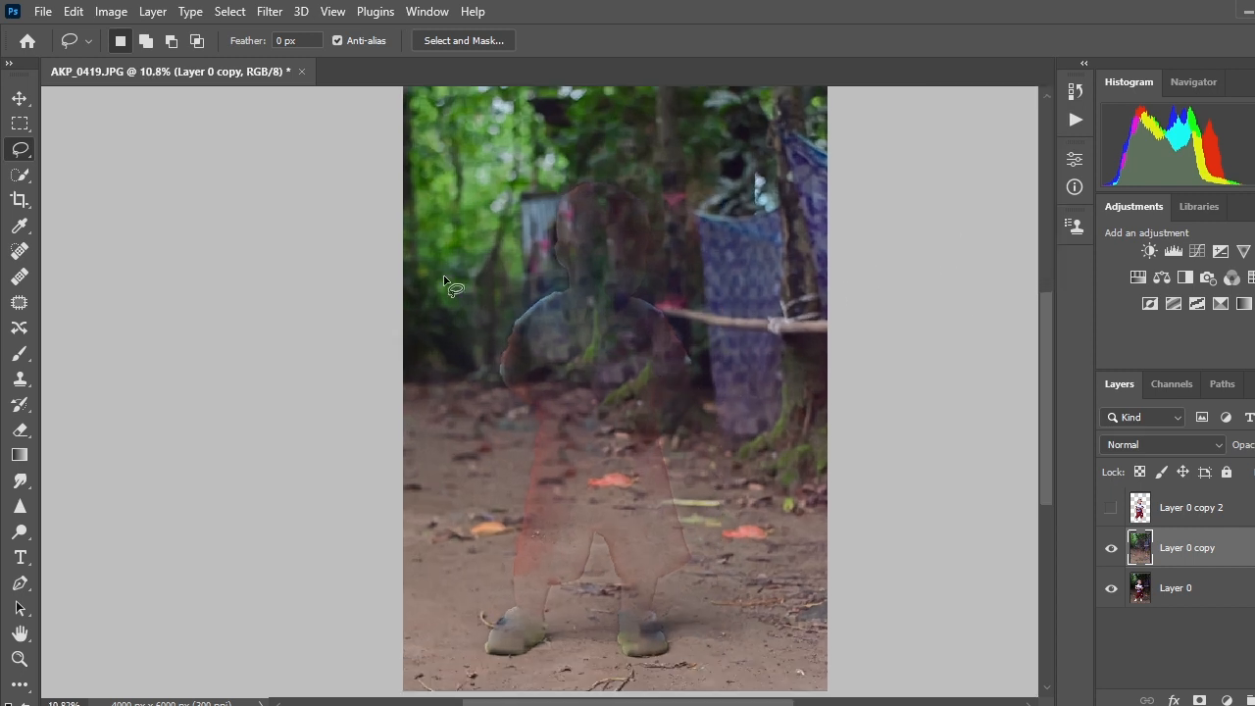
click(16, 99)
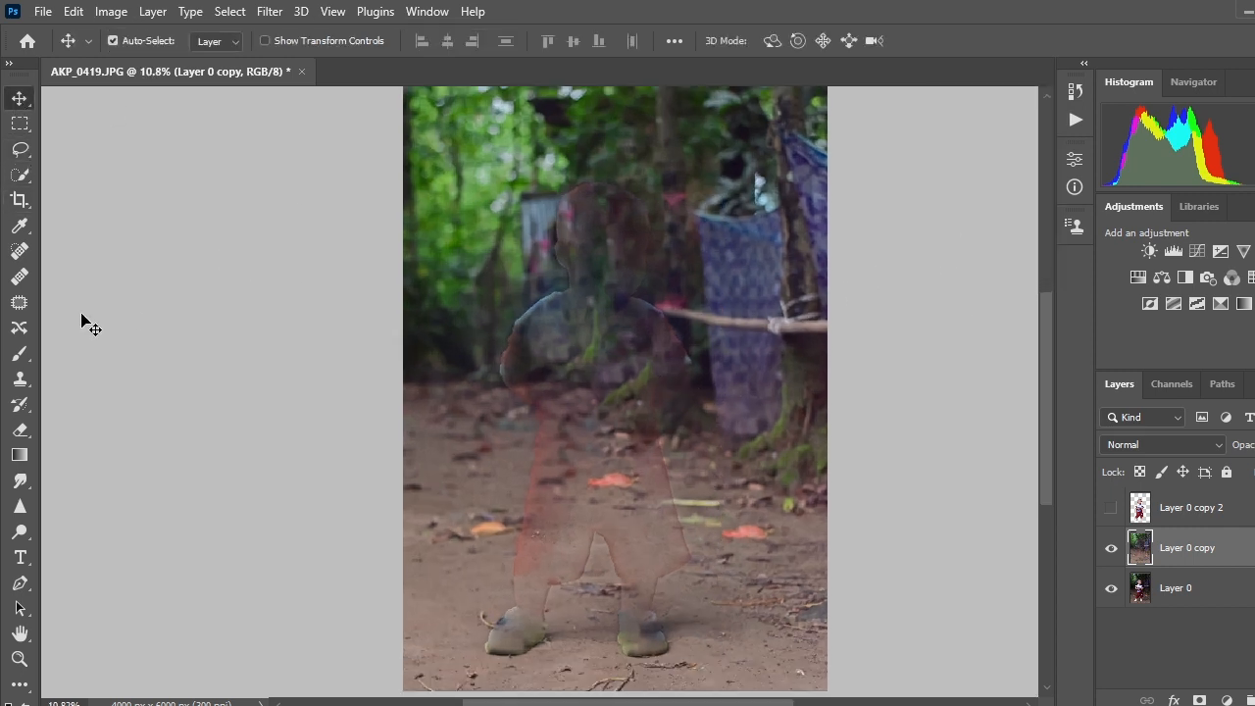
click(19, 251)
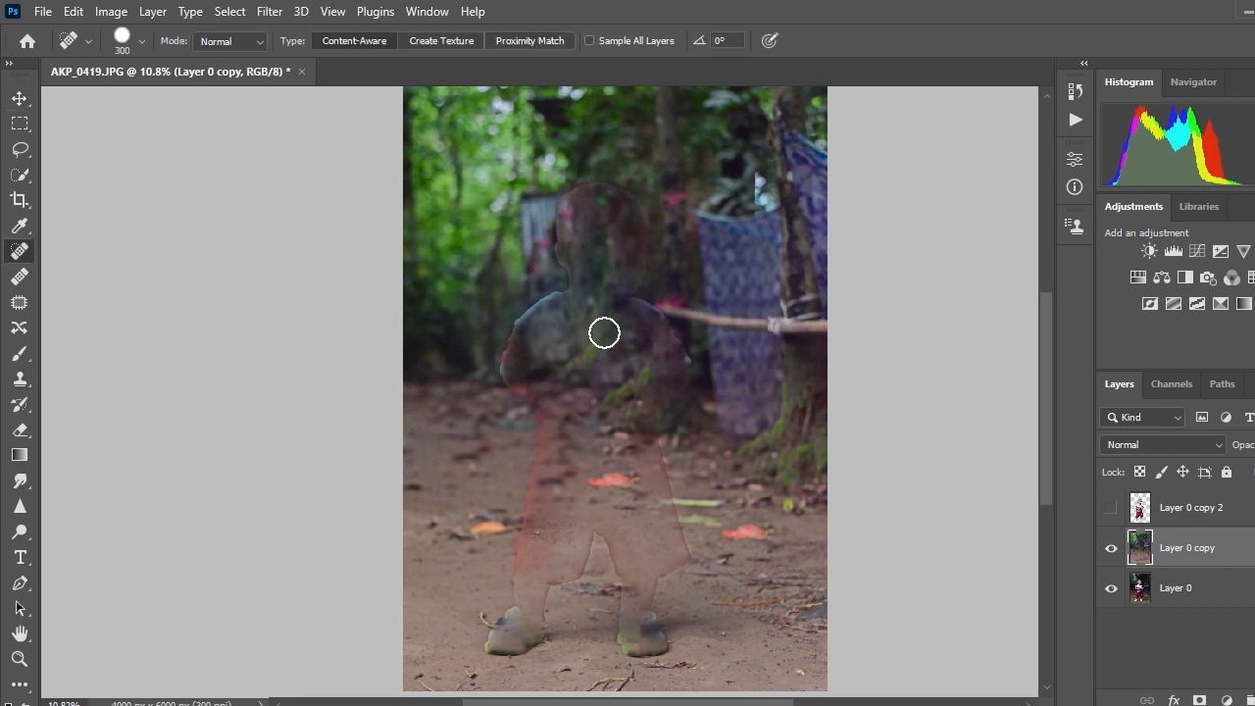
mouse_move(538, 305)
mouse_down()
mouse_move(505, 352)
mouse_move(534, 482)
mouse_move(490, 650)
mouse_move(532, 649)
mouse_move(588, 541)
mouse_move(613, 581)
mouse_move(620, 646)
mouse_move(659, 647)
mouse_move(654, 609)
mouse_move(676, 536)
mouse_move(666, 407)
mouse_move(702, 366)
mouse_move(631, 275)
mouse_move(624, 205)
mouse_move(590, 194)
mouse_move(582, 233)
mouse_move(570, 228)
mouse_move(570, 294)
mouse_move(547, 307)
mouse_move(566, 214)
mouse_move(604, 204)
mouse_up()
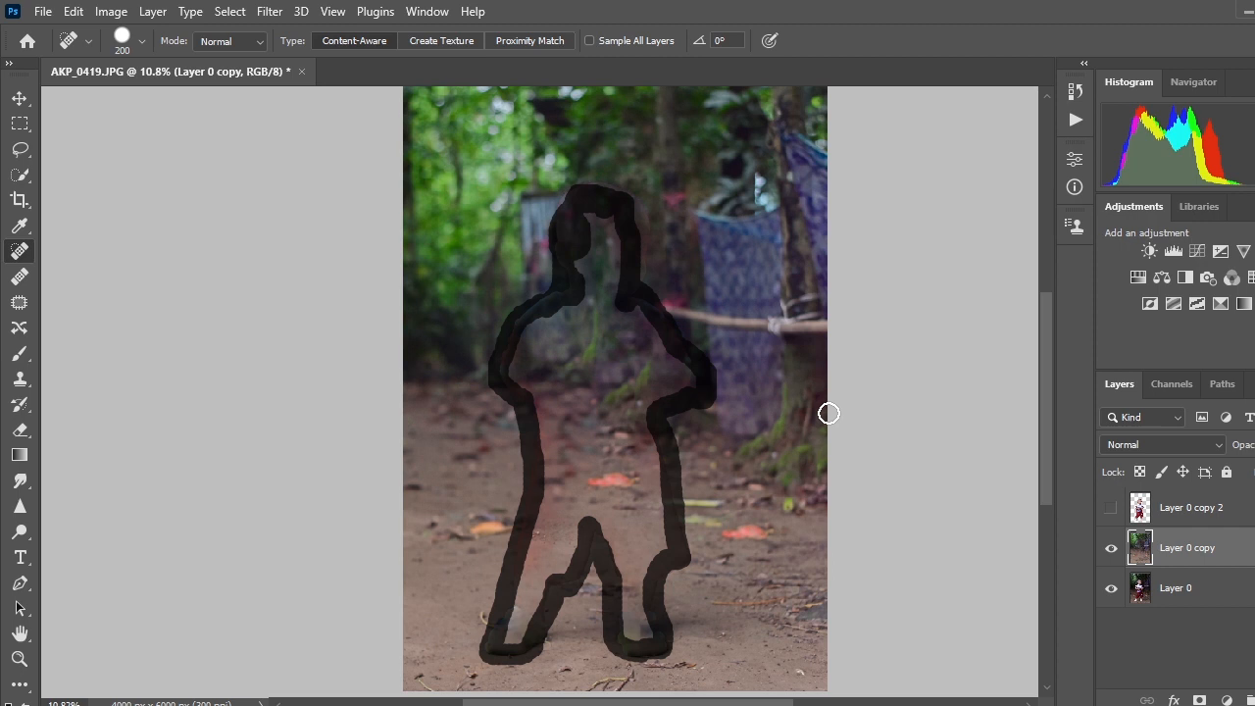
key(v)
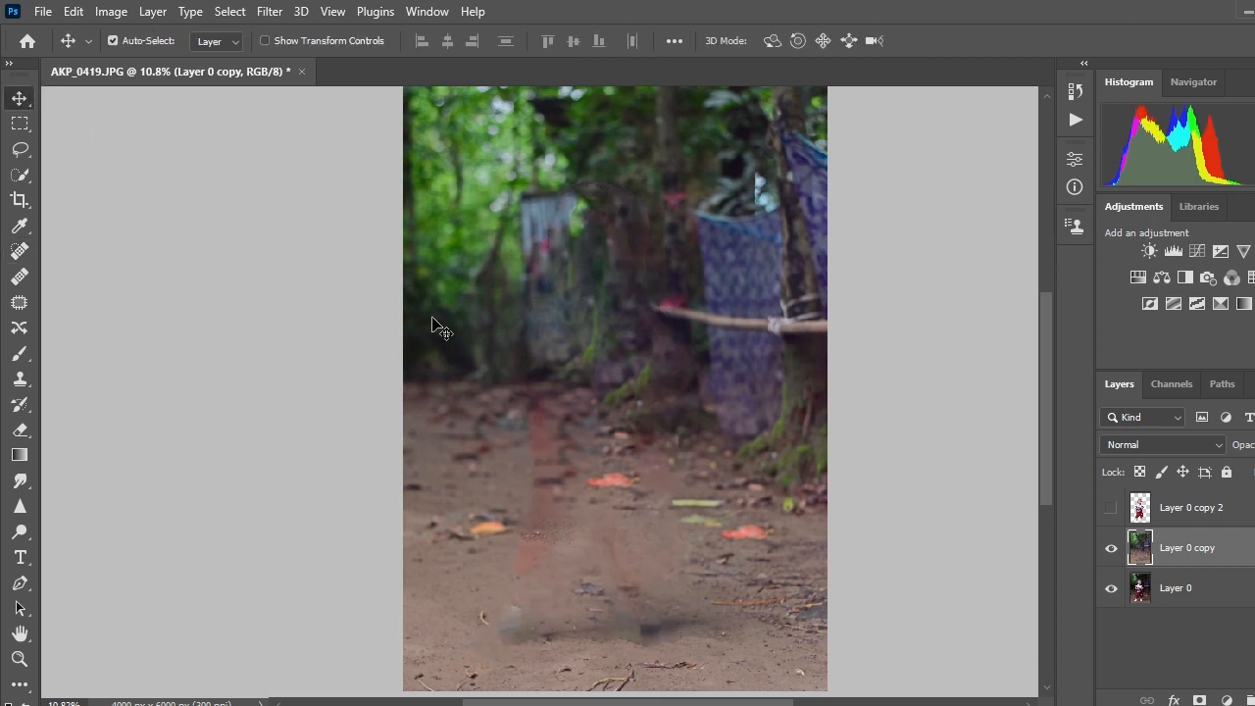
Show the Layer 0 copy 2 cutout again over the repaired background
scroll(511, 387, down, 2)
click(1111, 506)
click(1113, 507)
click(1113, 507)
click(1112, 507)
click(1112, 507)
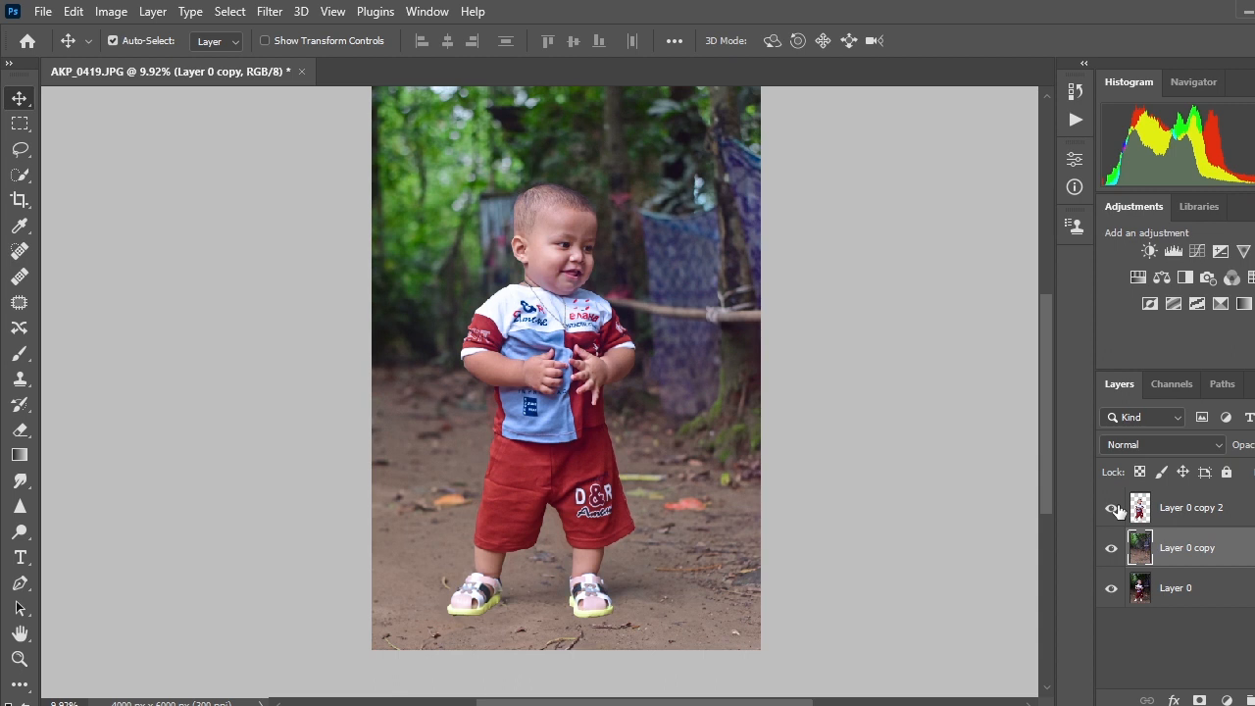
Compare the picture with the original, background and cutout layers hidden and shown
click(1111, 592)
click(1111, 591)
click(1112, 548)
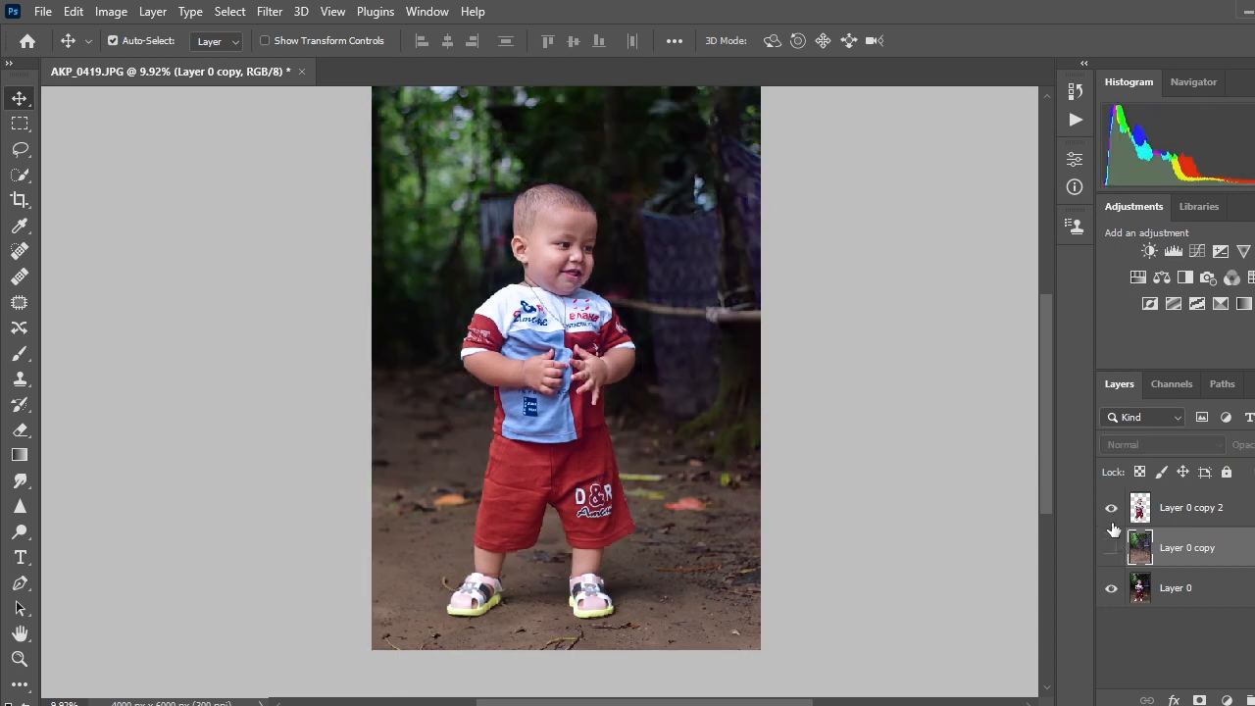
click(1110, 509)
click(1111, 508)
click(1111, 548)
scroll(588, 345, down, 1)
scroll(588, 345, up, 1)
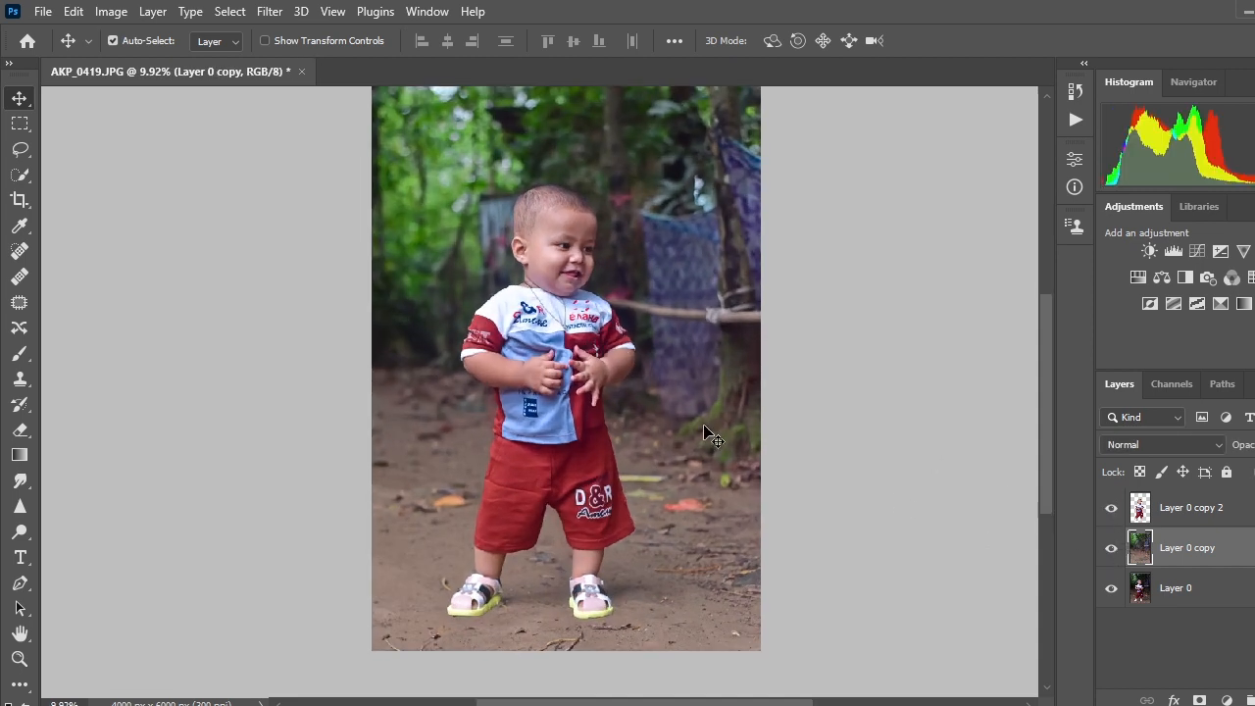
Start a Tilt-Shift blur on Layer 0 copy, centre its focus band on the child's shorts and strengthen the blur
scroll(720, 401, up, 1)
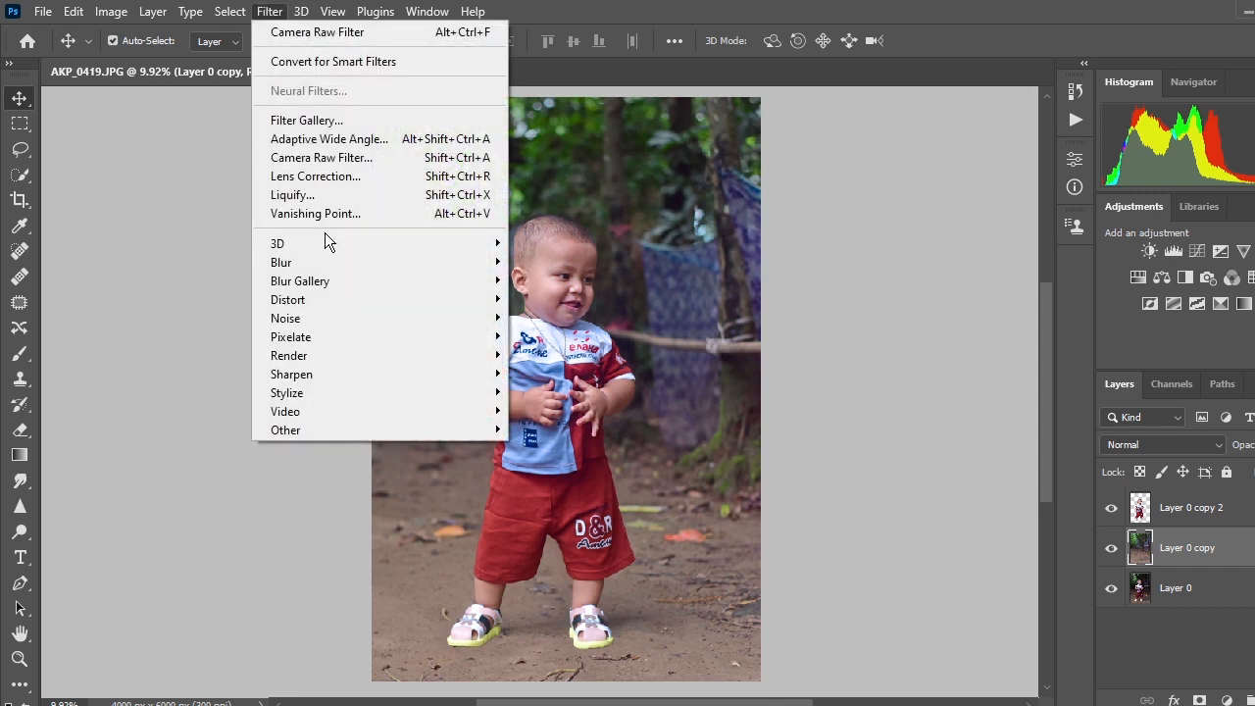
mouse_move(329, 280)
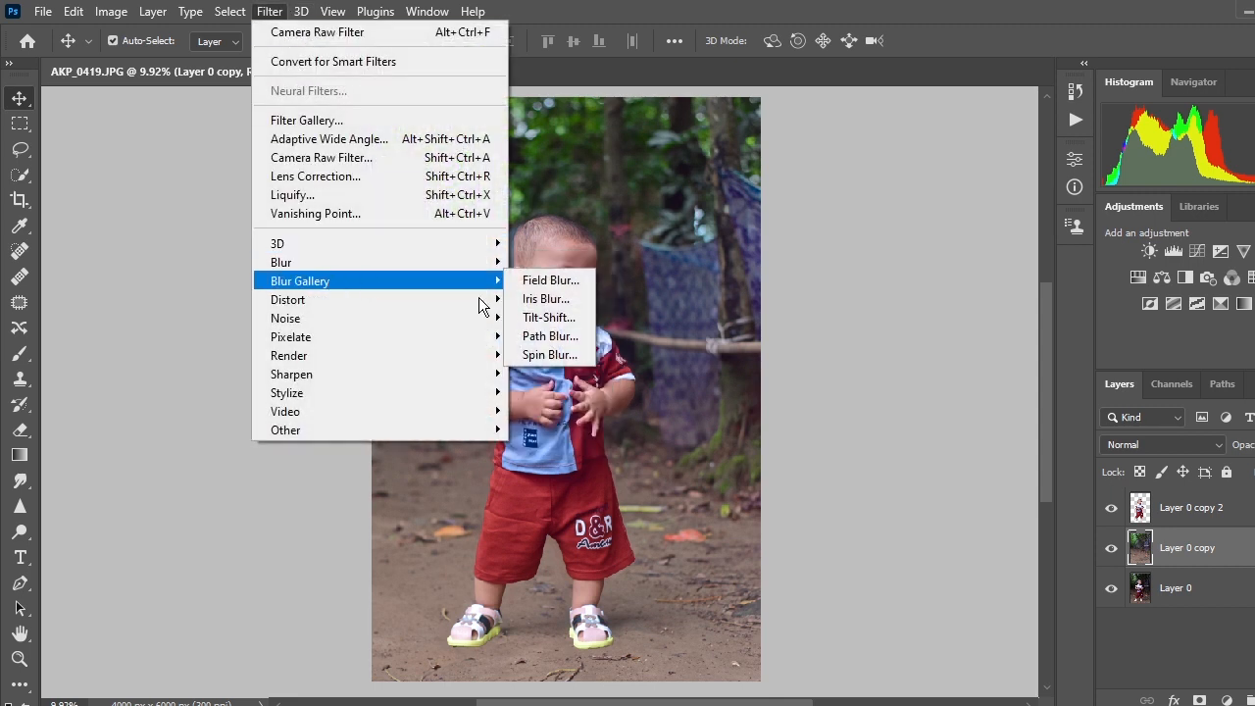
click(556, 317)
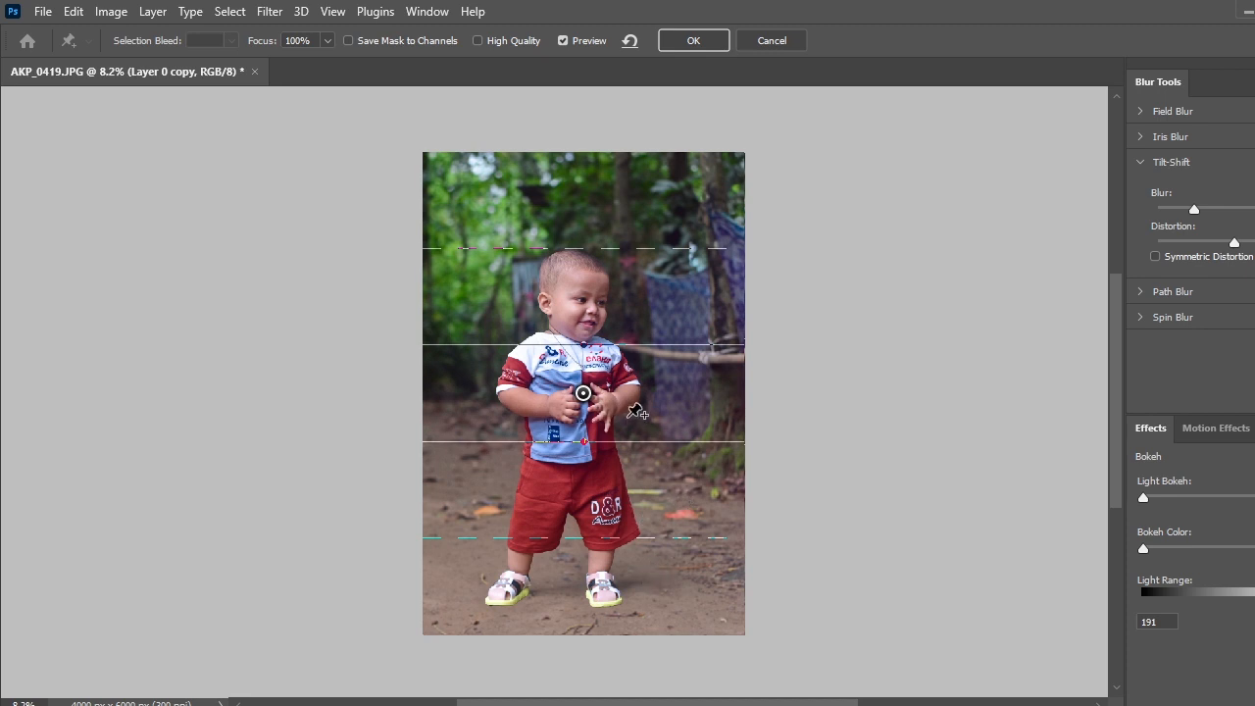
drag(635, 397, 651, 520)
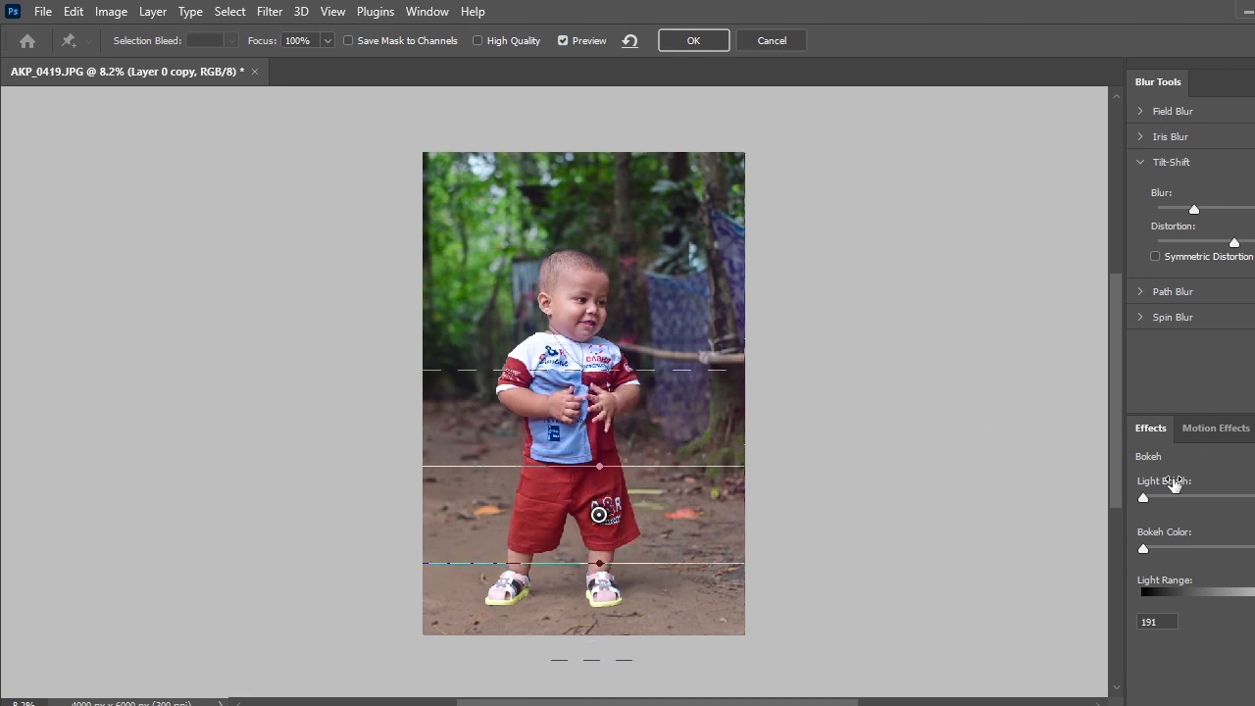
drag(1193, 208, 1253, 208)
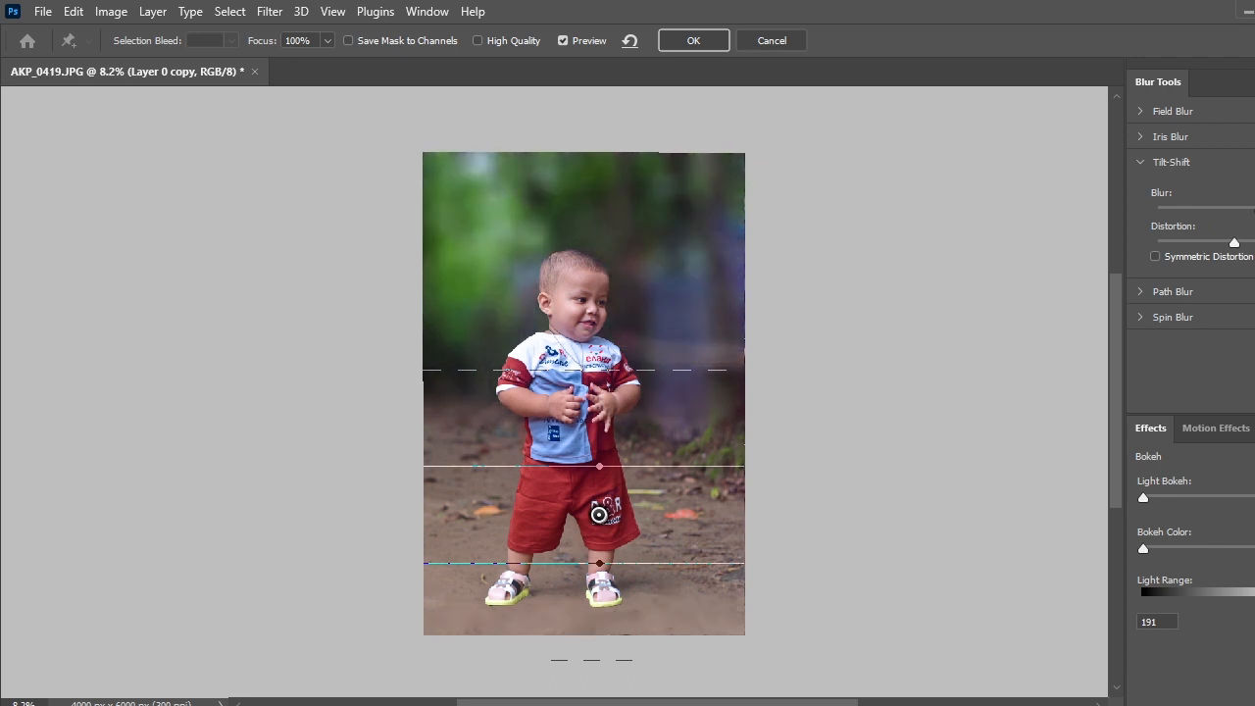
Lower the sharp band to the ground around the child's feet and extend the blur transition up to the hands
drag(674, 503, 667, 588)
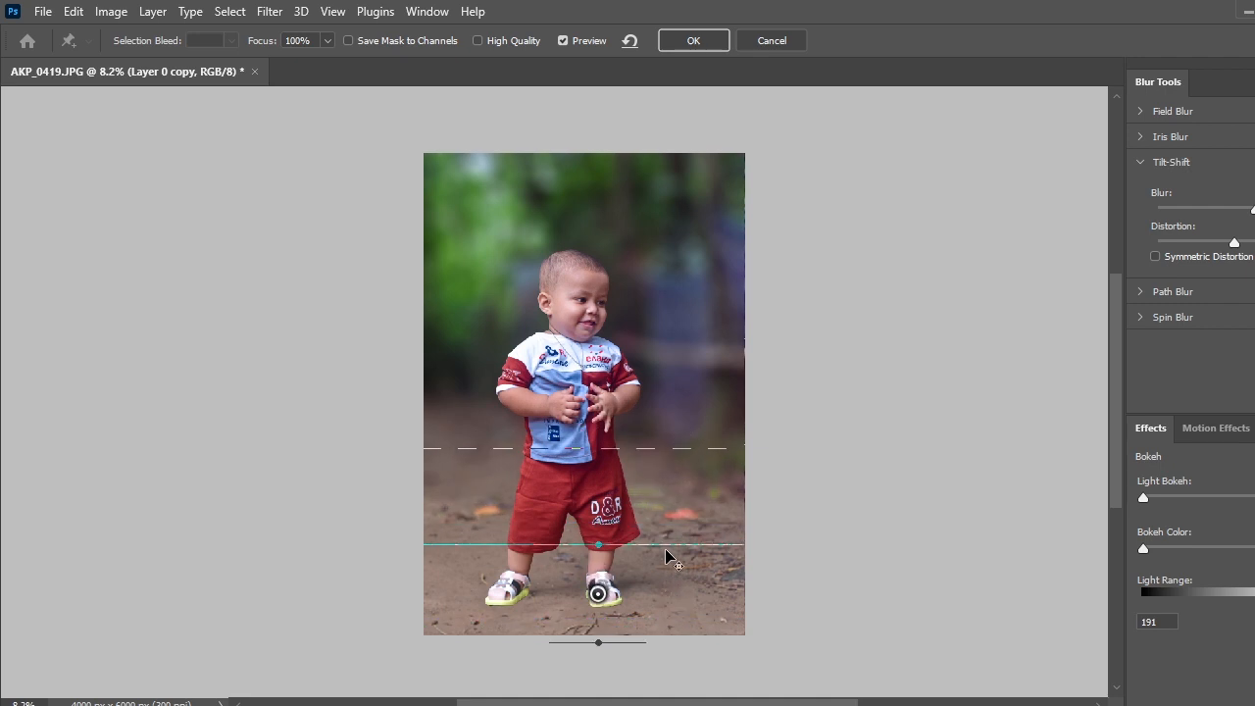
drag(664, 446, 680, 390)
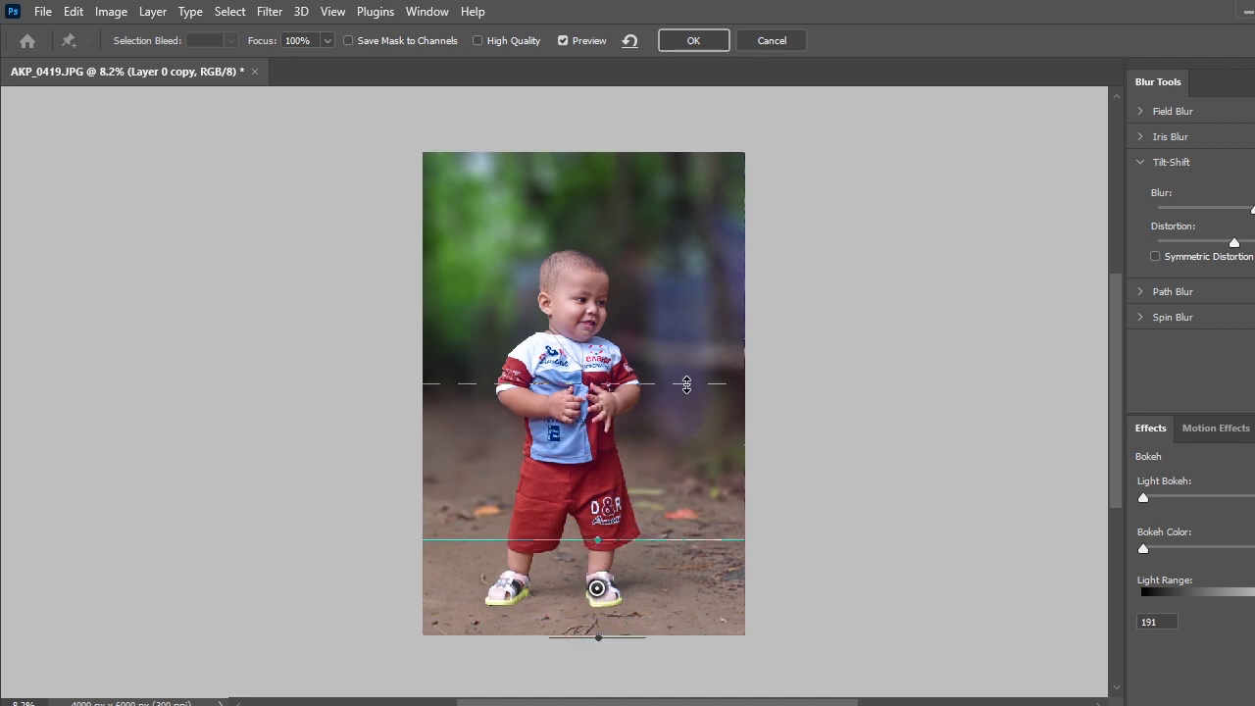
drag(673, 599, 670, 609)
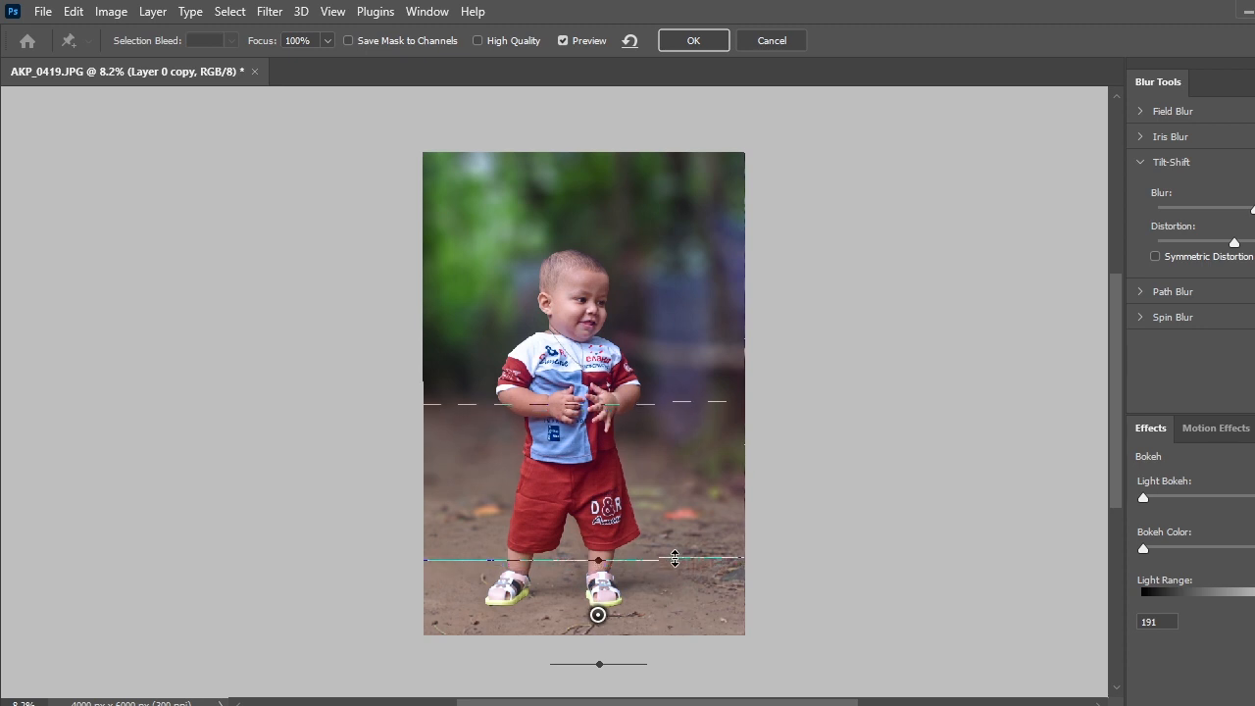
drag(667, 597, 672, 622)
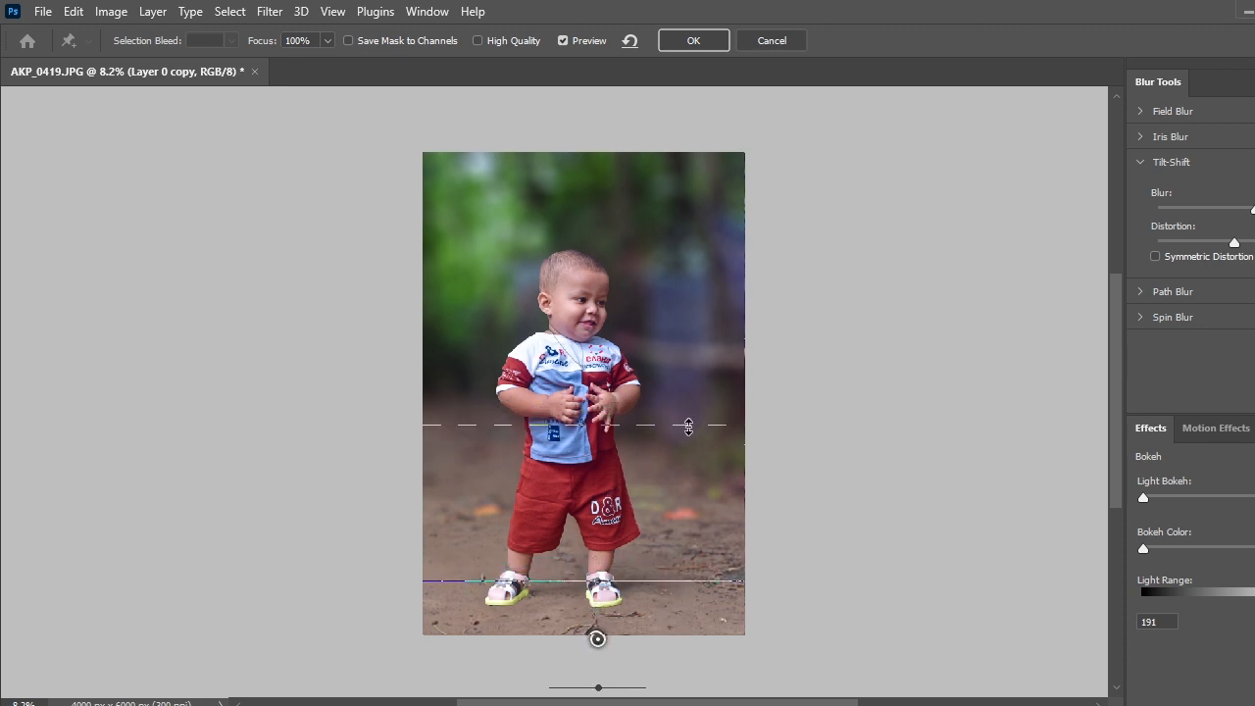
drag(688, 424, 689, 427)
Raise Light Bokeh and Bokeh Color, and slightly reduce the Tilt-Shift blur amount
drag(1198, 498, 1234, 549)
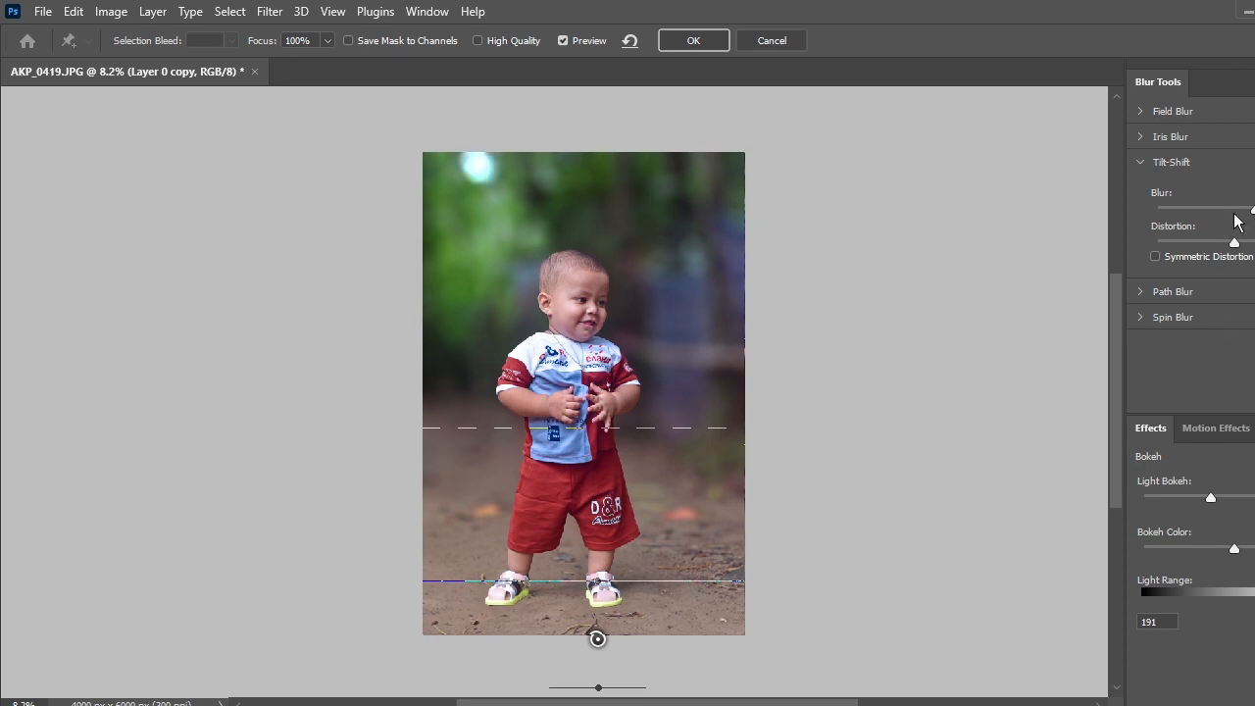
drag(1234, 215, 1248, 224)
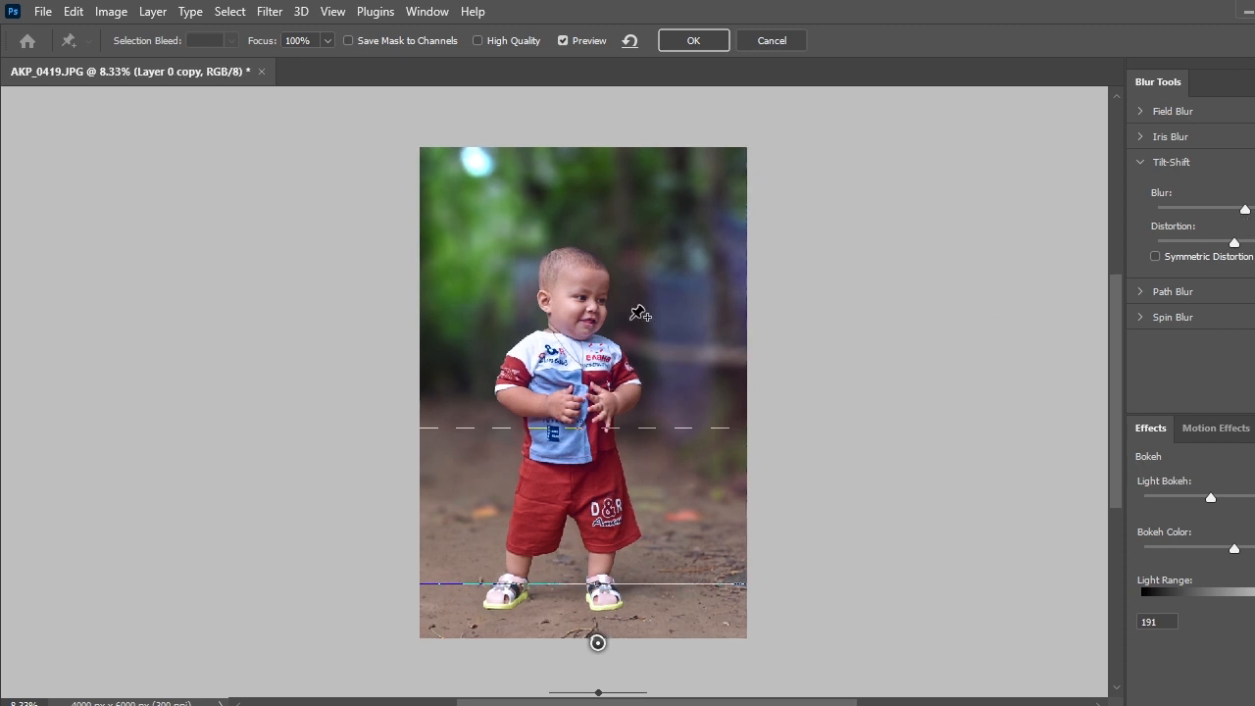
key(ctrl+plus)
key(ctrl+plus)
key(ctrl+plus)
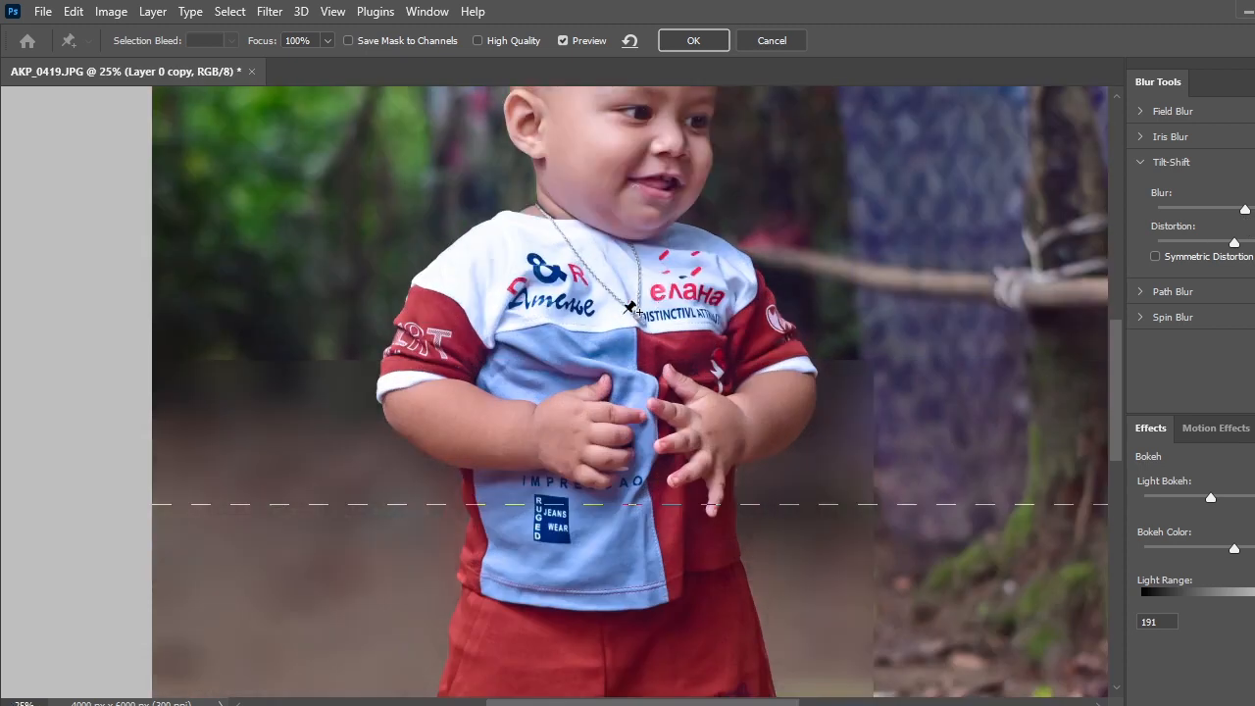
drag(1116, 387, 1137, 336)
drag(1245, 210, 1244, 212)
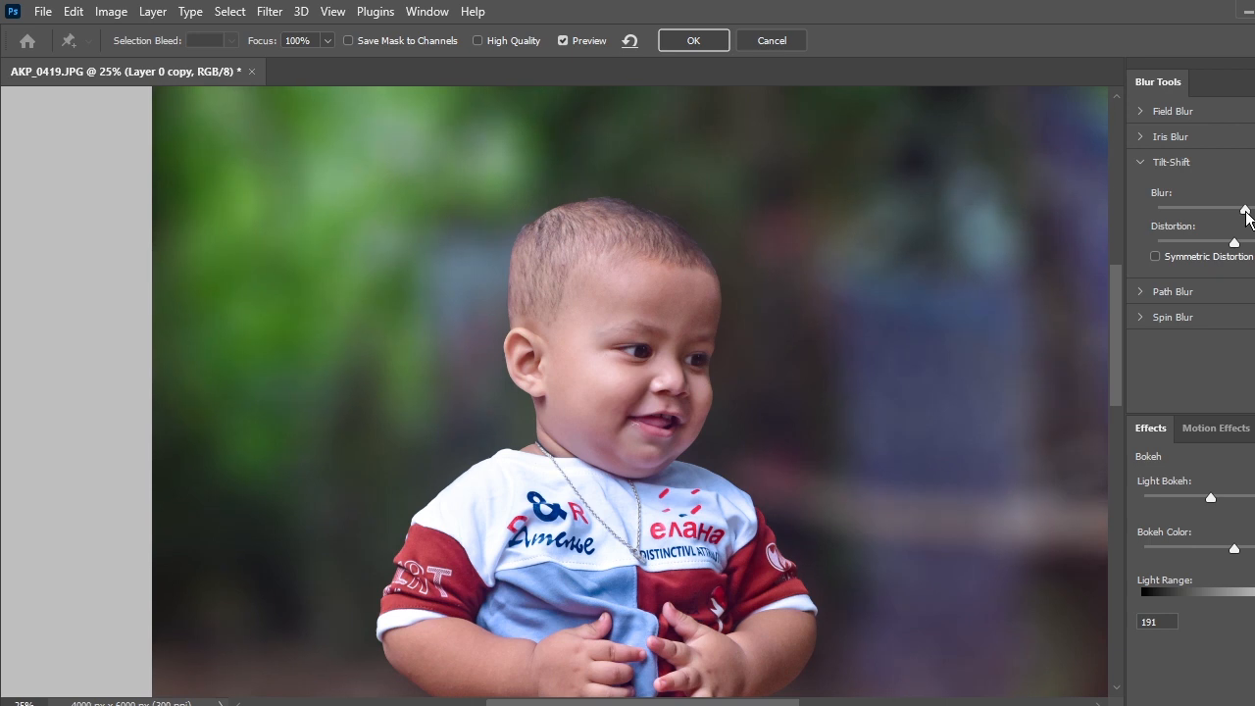
Set the lower Light Range limit to 160, reduce Bokeh Color and apply the Tilt-Shift blur
key(ctrl+minus)
key(ctrl+minus)
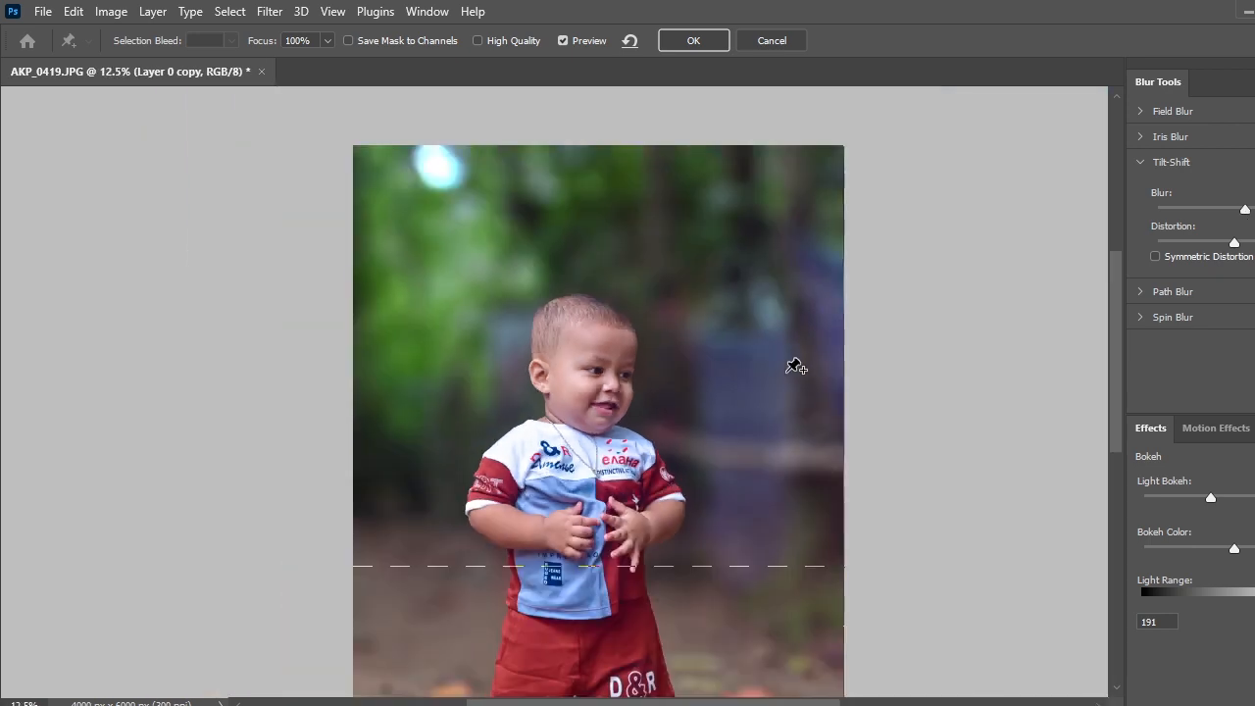
key(ctrl+minus)
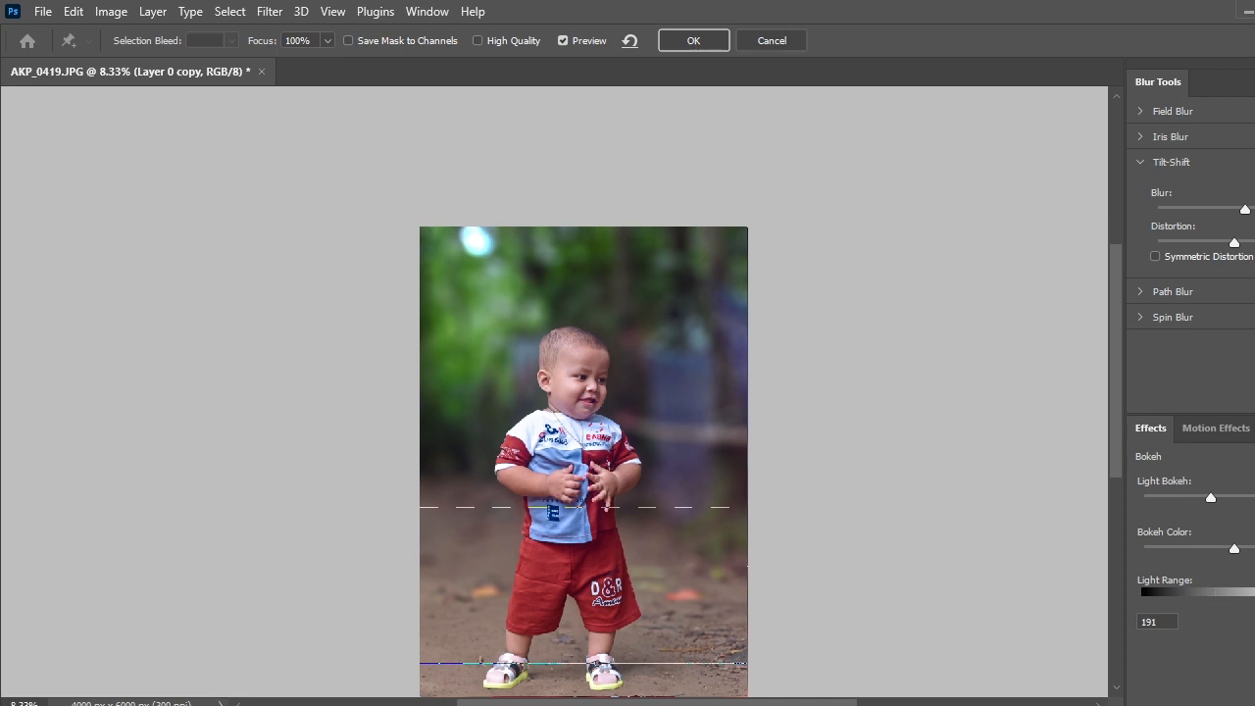
key(Return)
key(Return)
drag(1254, 600, 1252, 602)
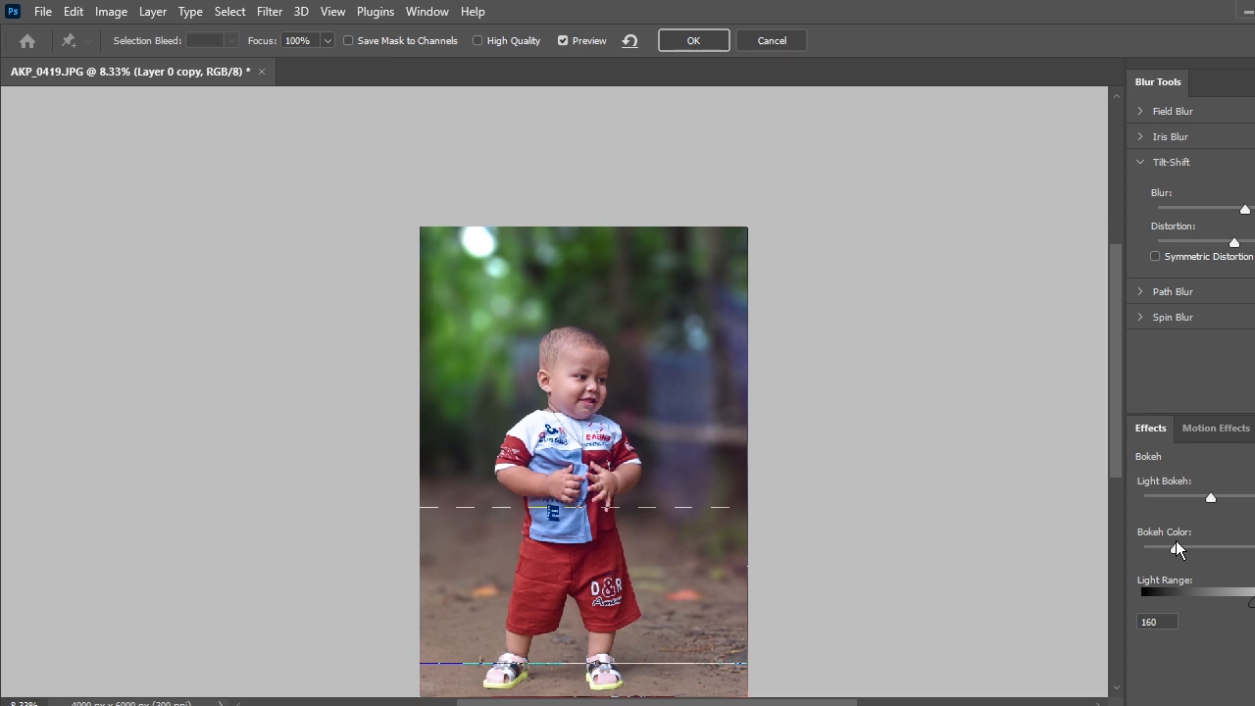
click(703, 43)
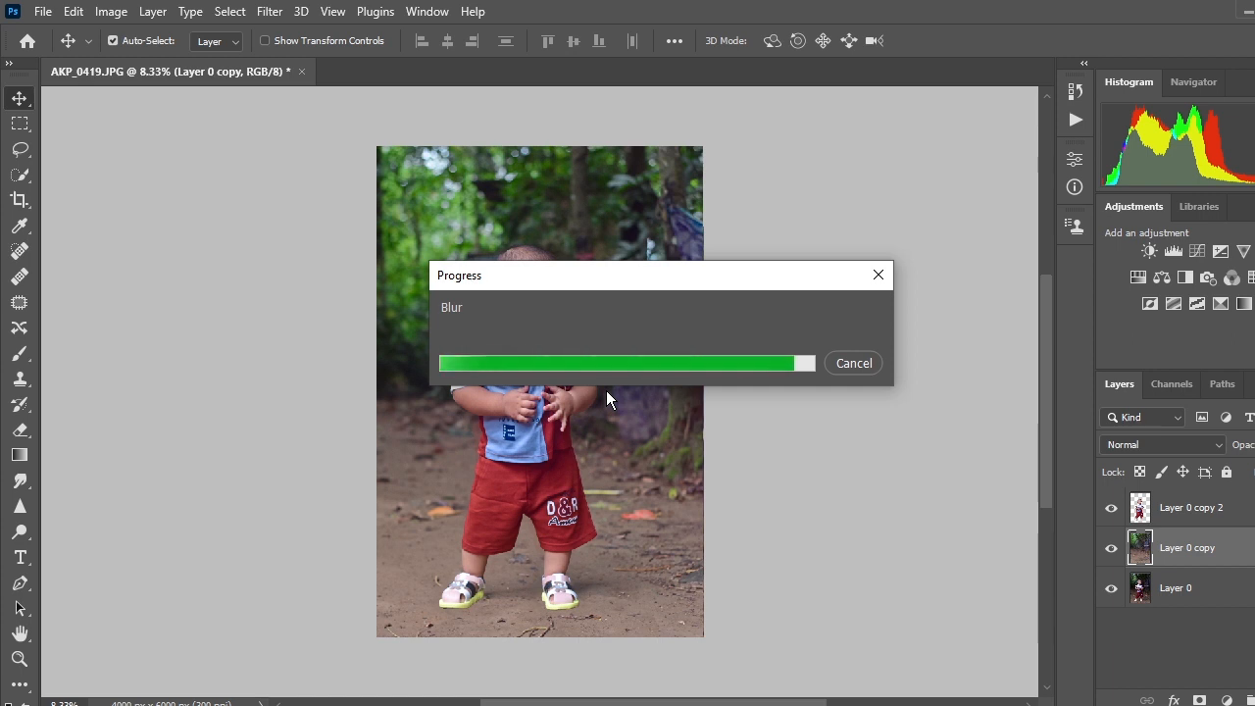
Examine the blurred background by comparing it with the original and with the cutout hidden and shown
scroll(605, 390, up, 2)
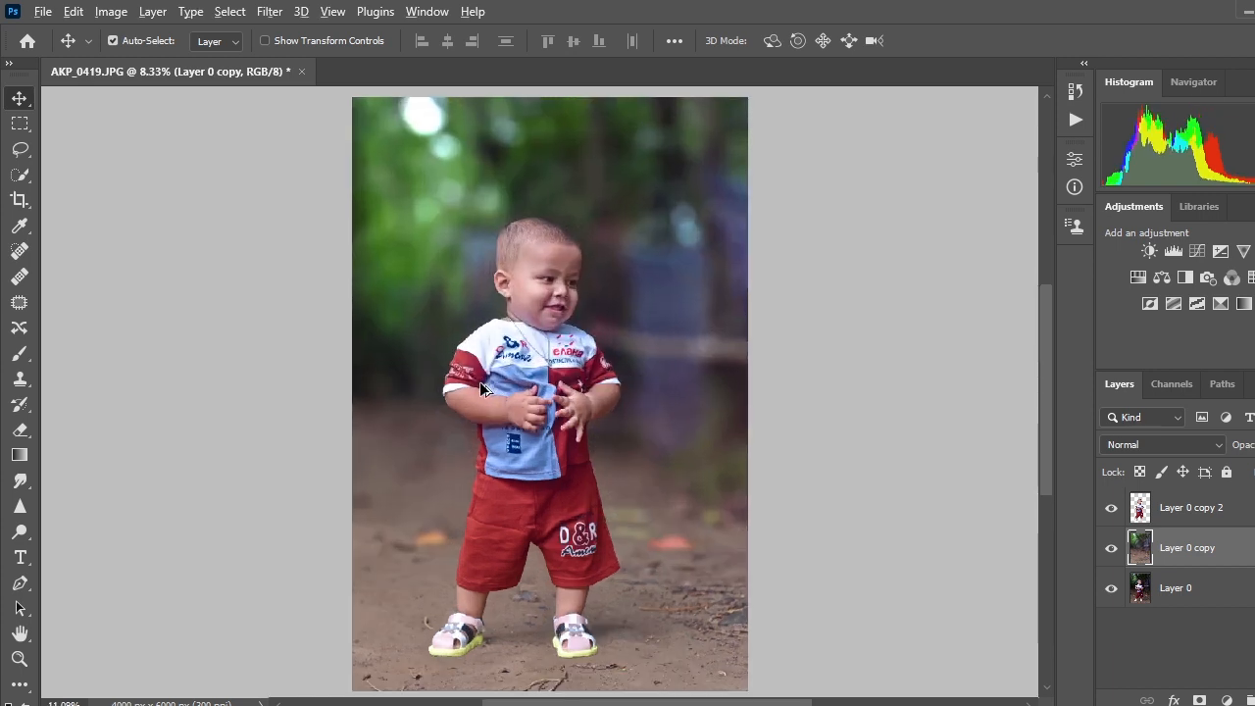
scroll(637, 316, down, 1)
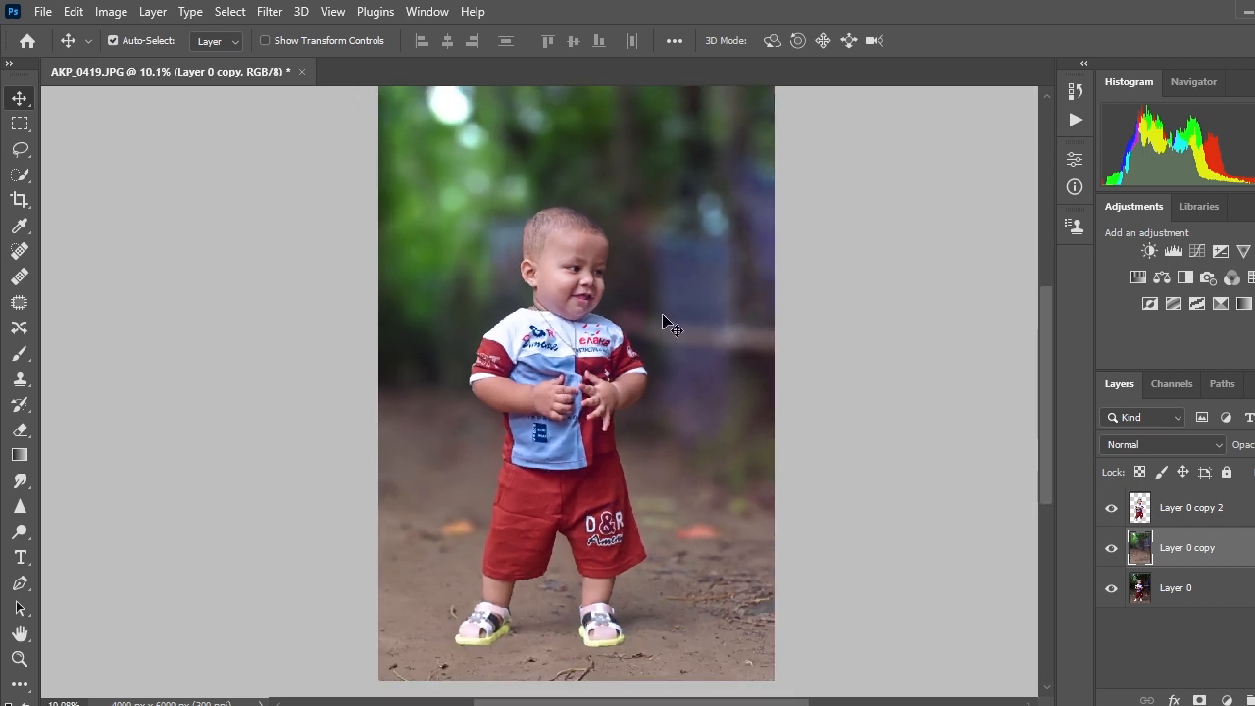
click(1110, 551)
click(1110, 551)
click(1110, 551)
click(1110, 551)
scroll(716, 437, down, 1)
scroll(716, 437, up, 1)
click(1115, 589)
click(1111, 549)
click(1111, 549)
scroll(673, 457, down, 1)
click(1113, 507)
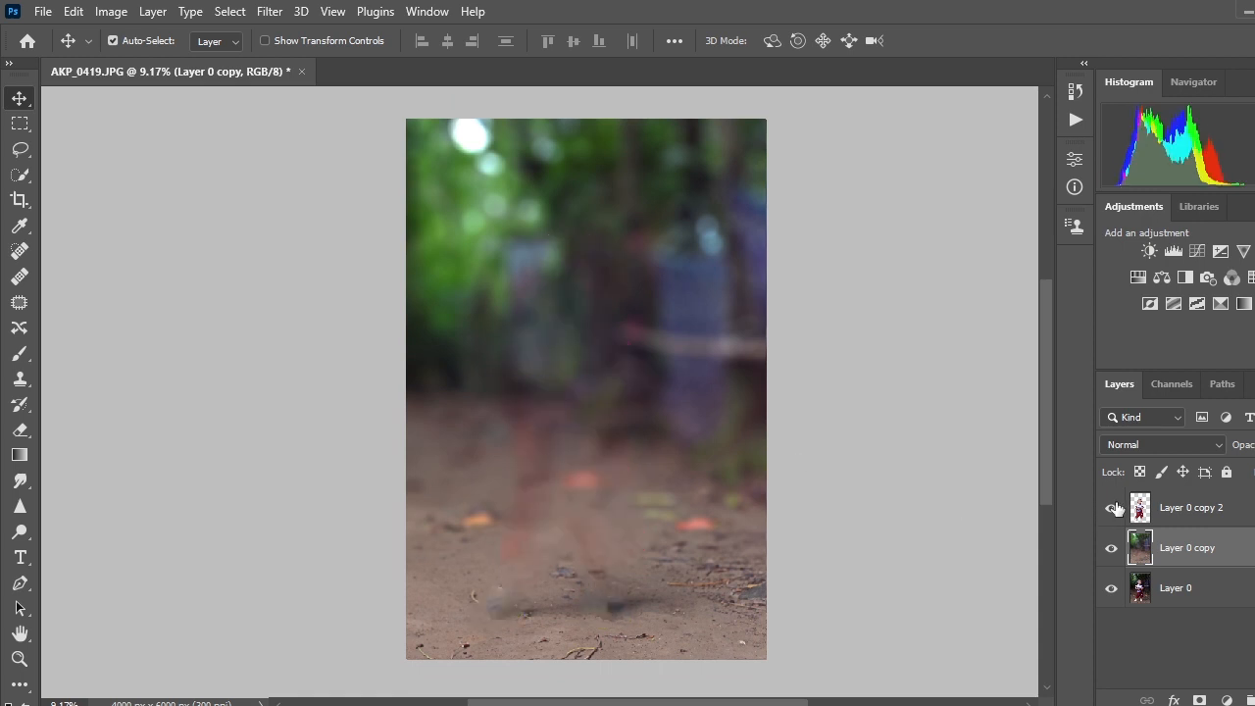
scroll(765, 464, up, 1)
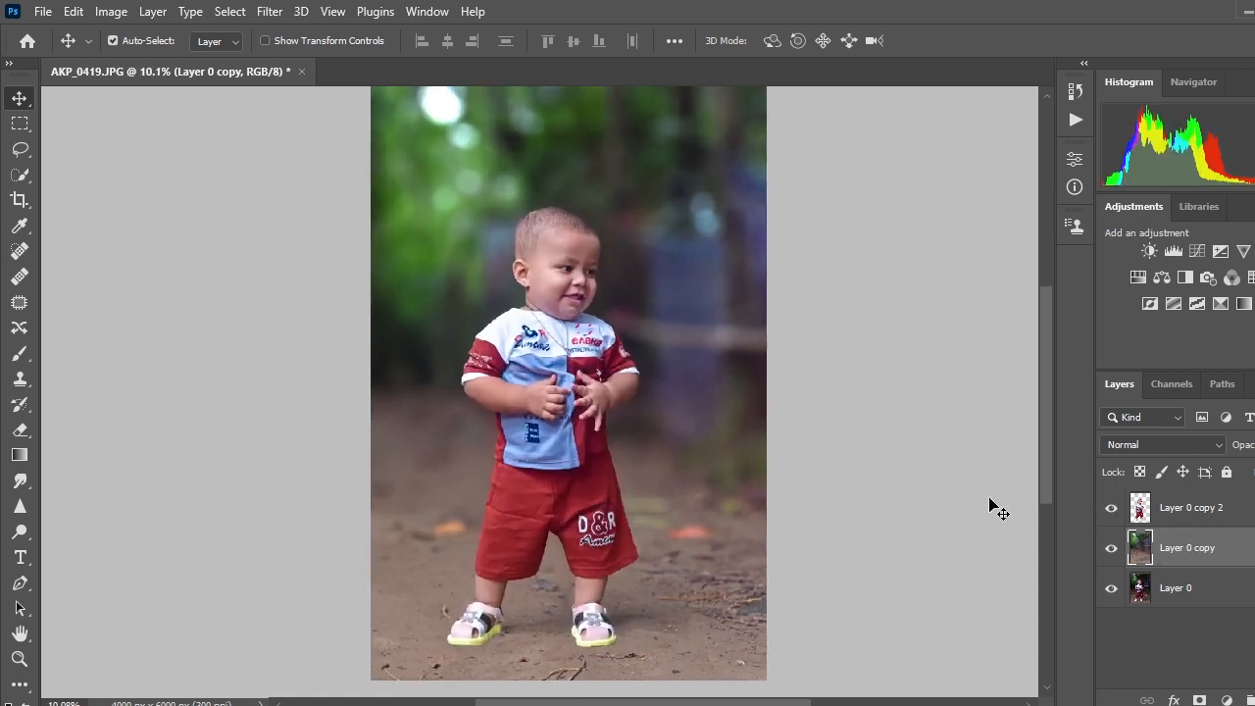
Open the Camera Raw Filter for Layer 0 copy and set the Yellows hue to +67 in the Color Mixer
key(ctrl+shift+a)
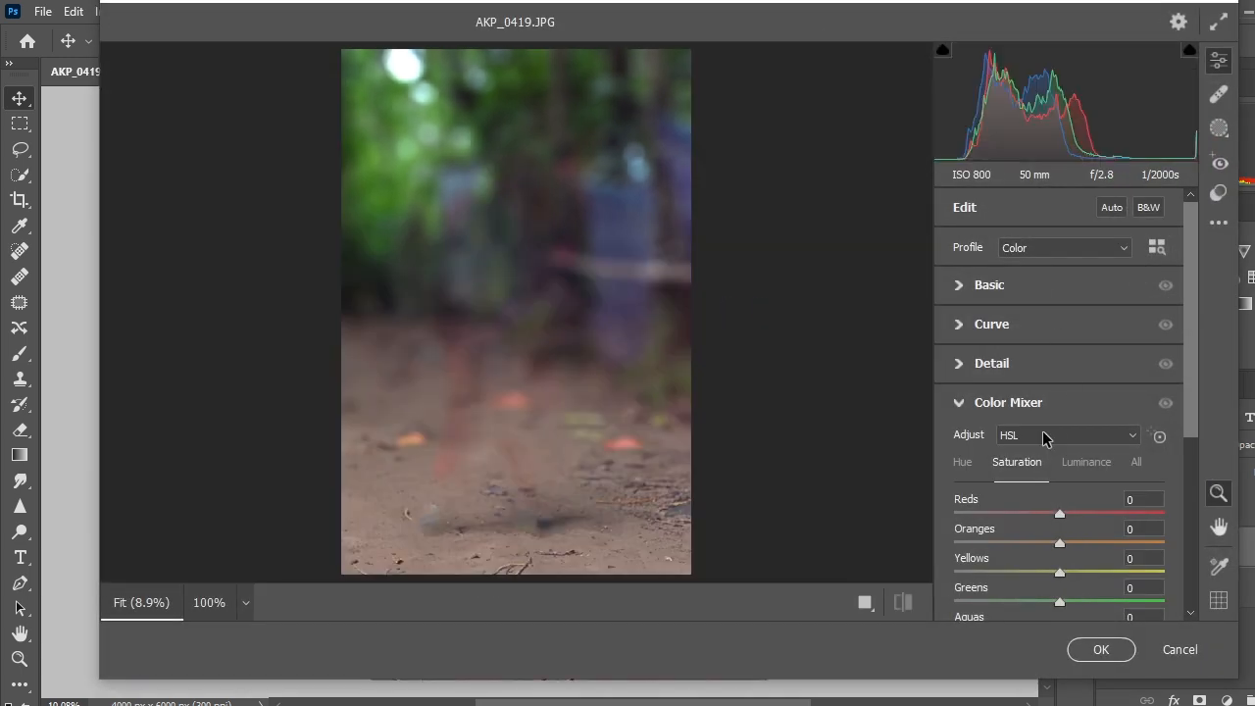
scroll(1009, 476, down, 3)
drag(1060, 337, 1131, 343)
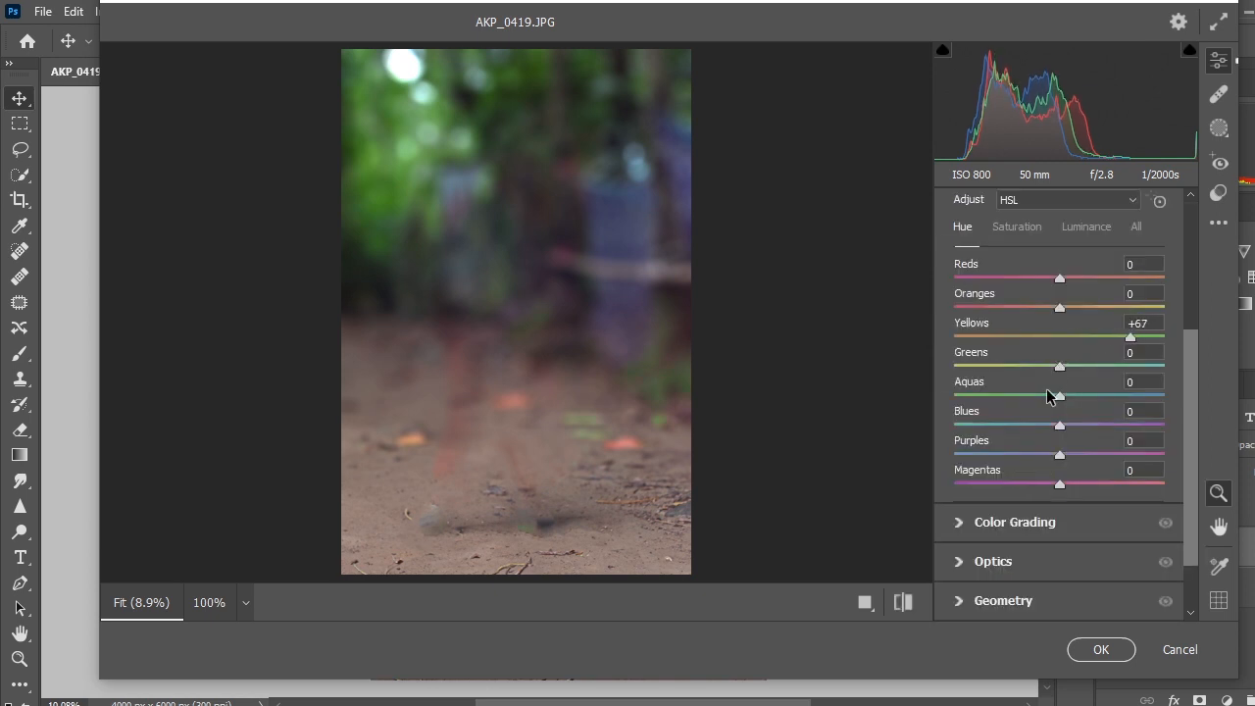
Set the Greens hue to +15 and the Aquas hue to -35, and apply the Camera Raw Filter
drag(1057, 366, 1025, 396)
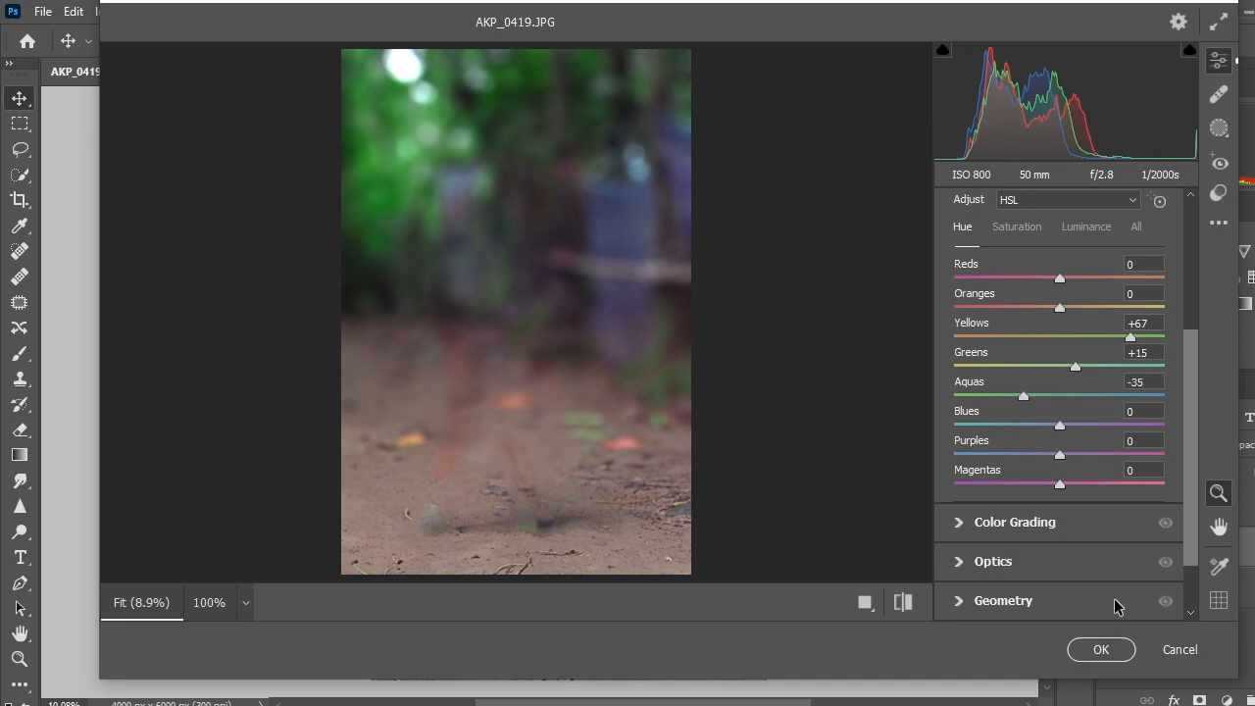
click(1100, 649)
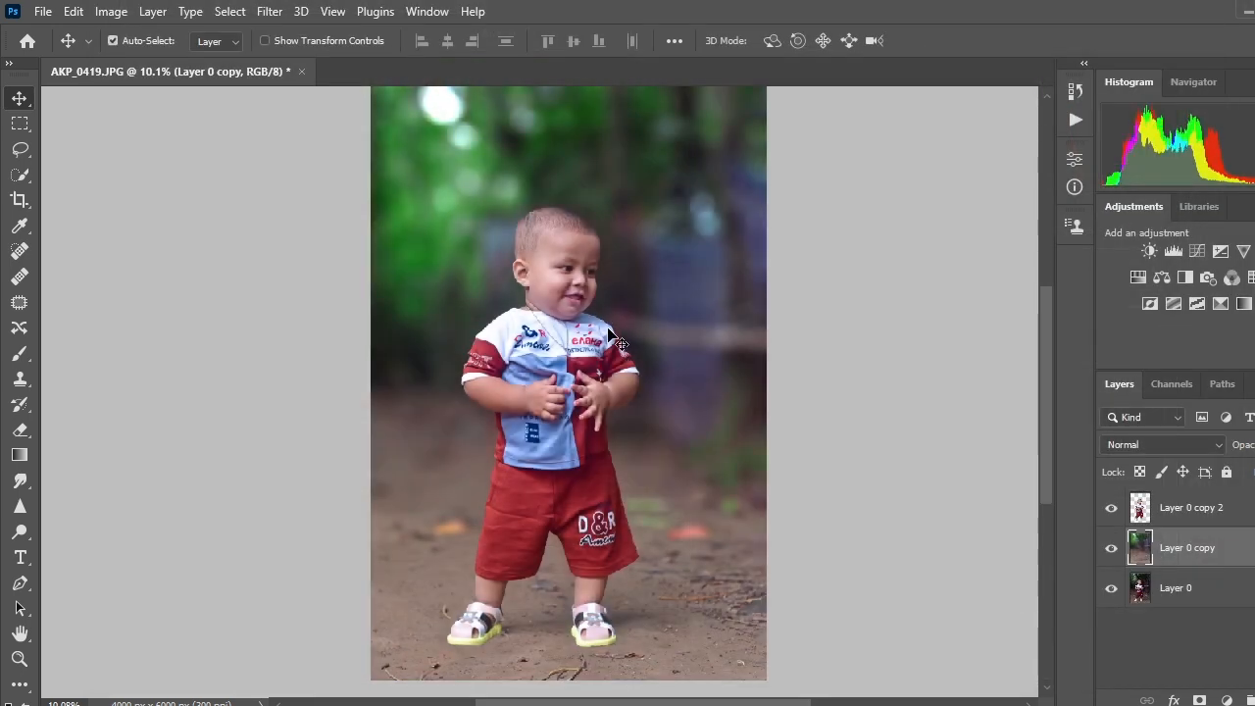
scroll(554, 325, down, 4)
scroll(586, 311, up, 4)
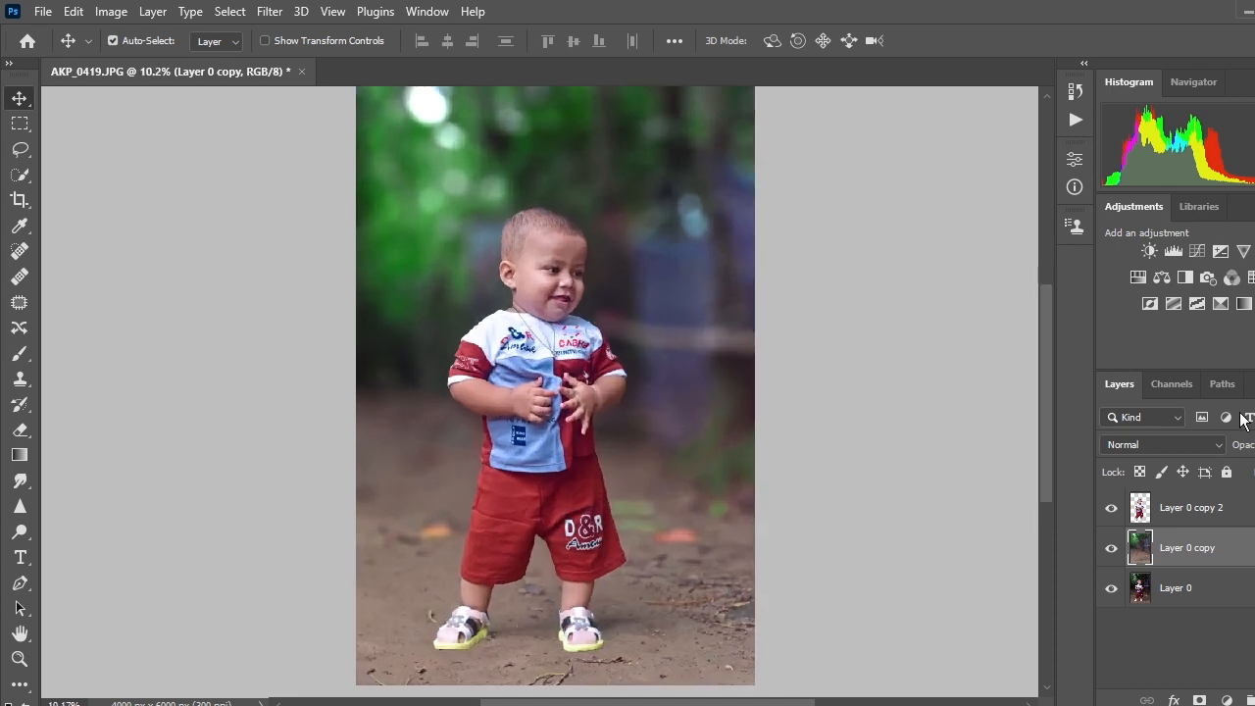
Add a Color Lookup adjustment above Layer 0 copy and choose the FallColors.look 3DLUT
click(1228, 699)
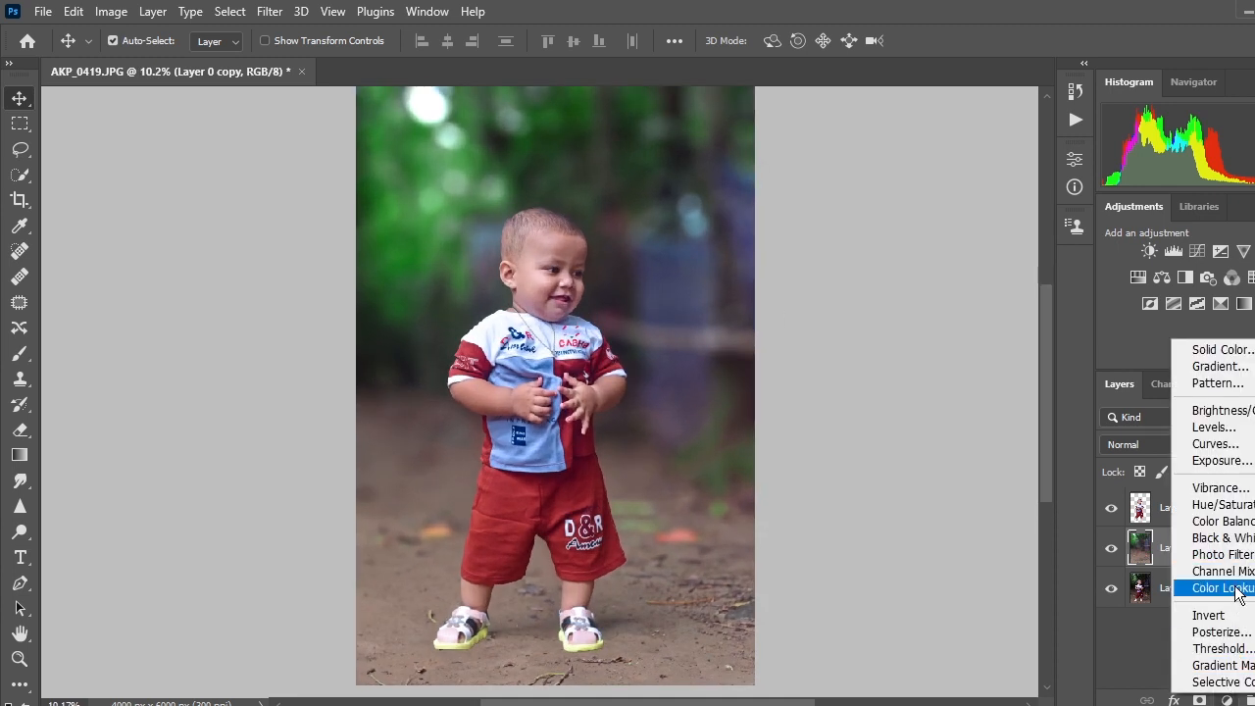
click(1237, 591)
click(966, 218)
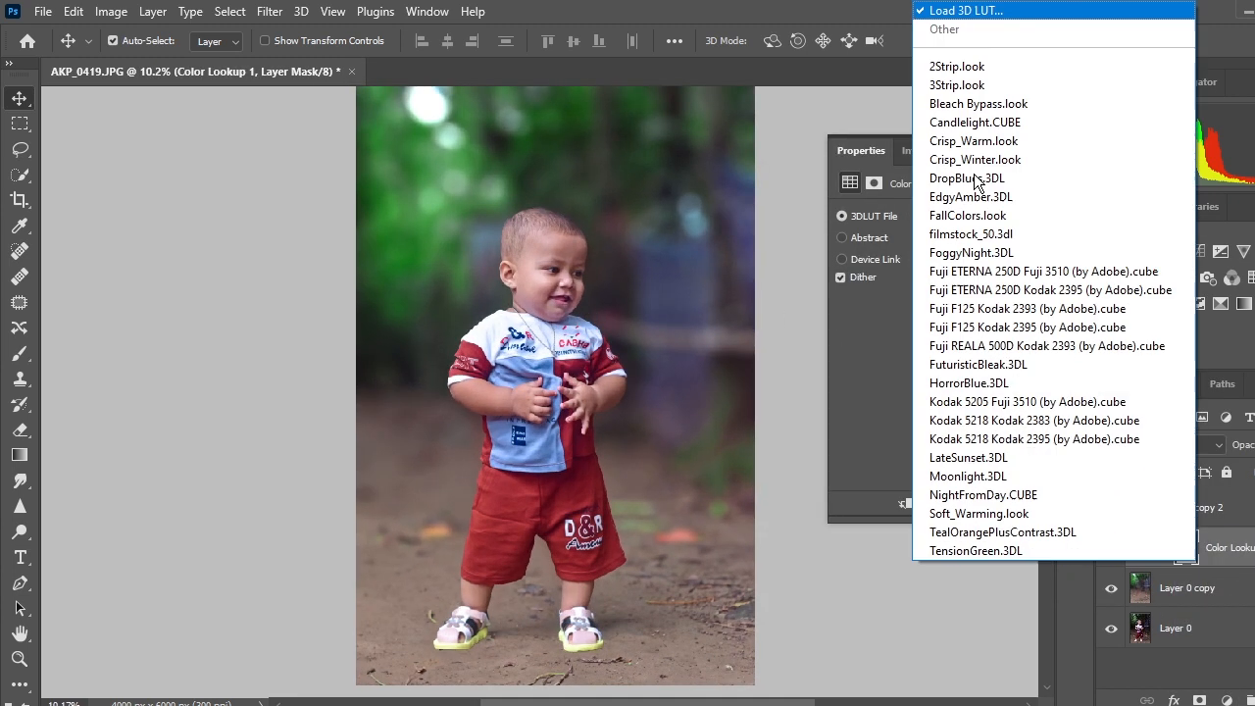
click(955, 66)
key(Down)
key(Down)
key(Down)
key(Down)
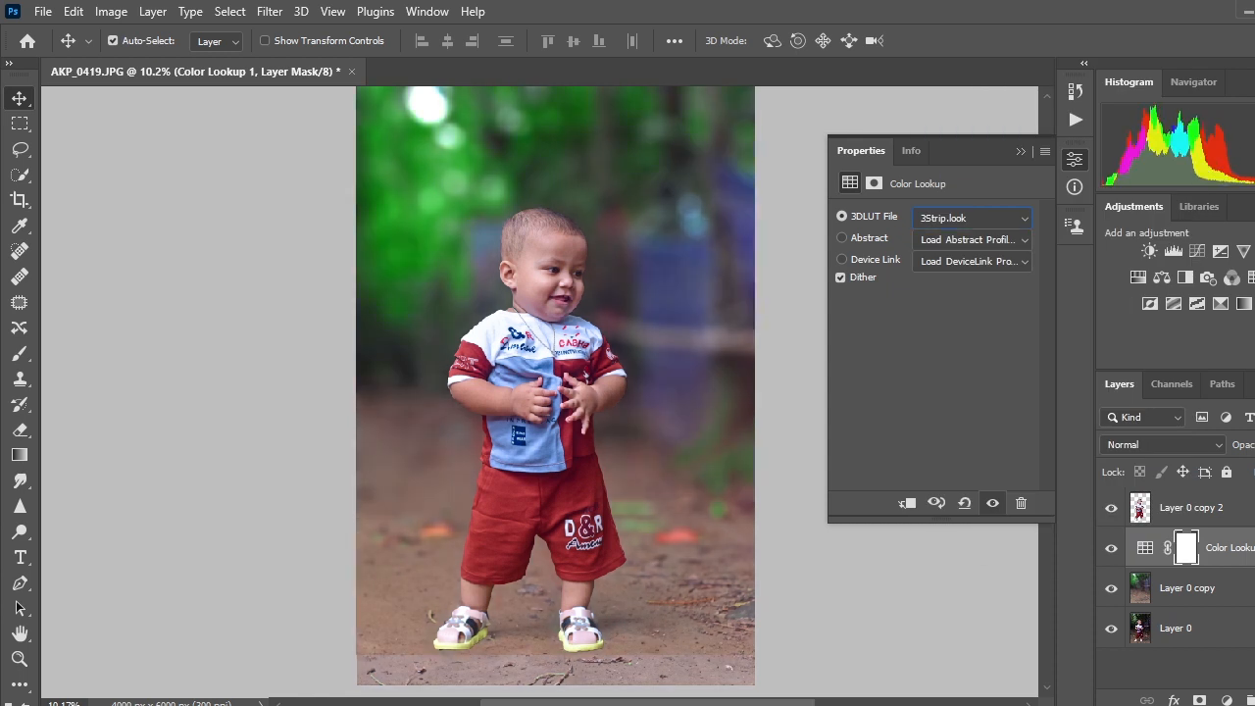
key(Down)
key(Down)
key(Down)
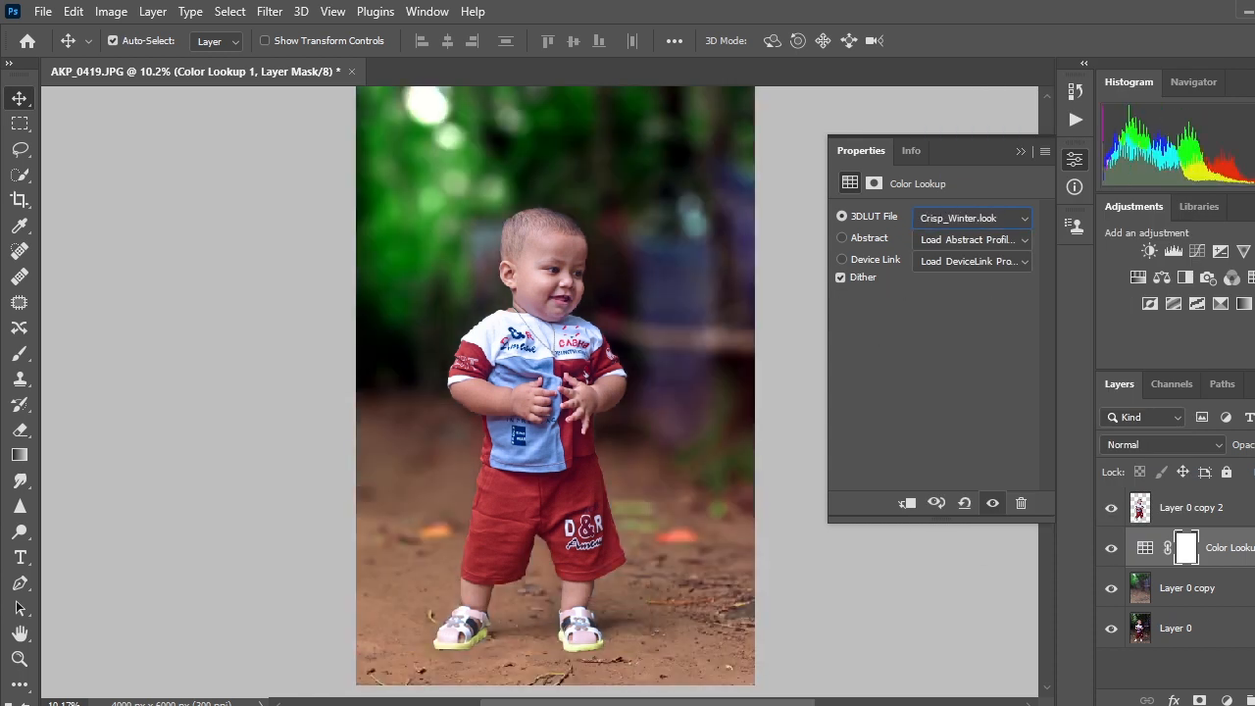
key(Down)
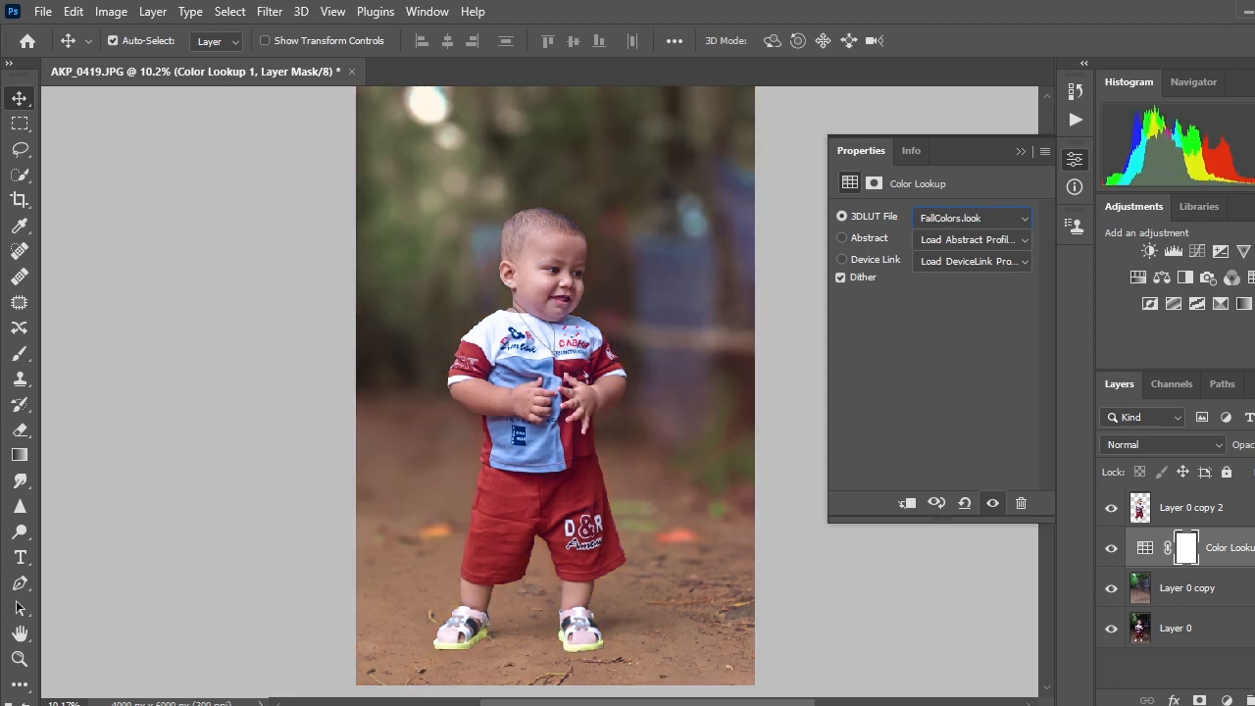
click(1023, 153)
Merge the Color Lookup adjustment with Layer 0 copy and check the background with the cutout hidden and shown
click(1243, 521)
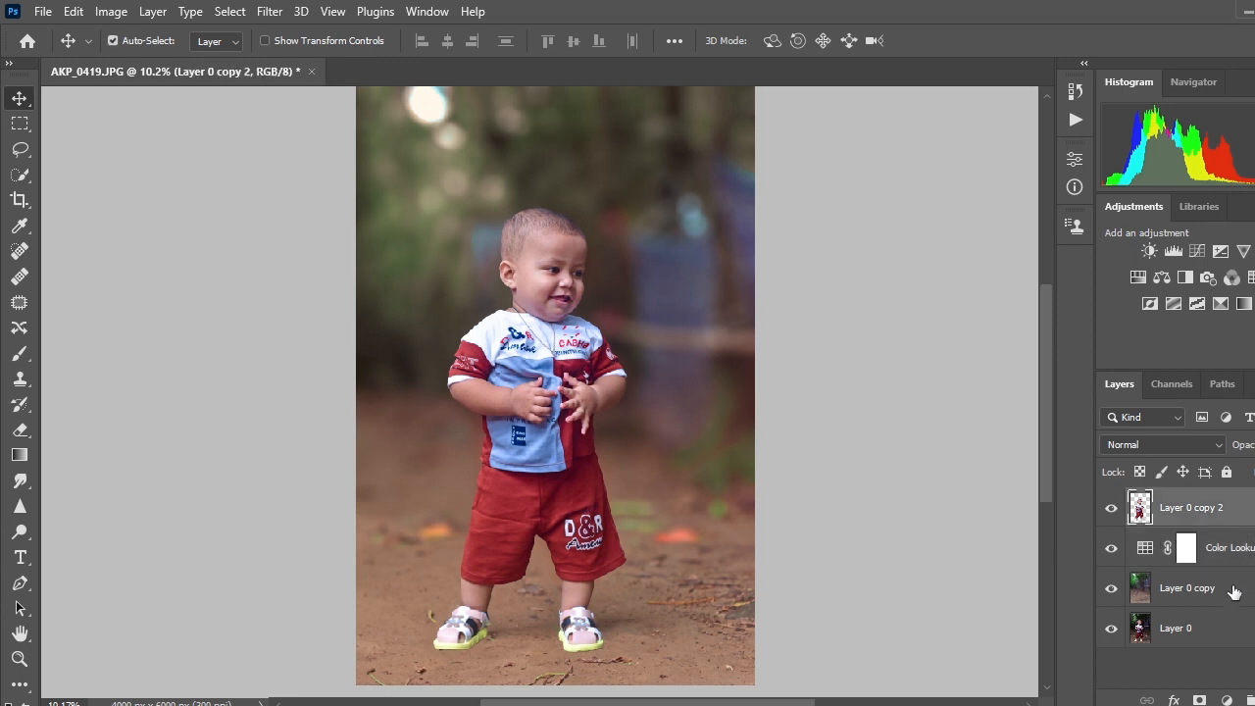
click(1233, 592)
click(1240, 561)
shift+click(1229, 592)
right_click(1229, 586)
click(1018, 601)
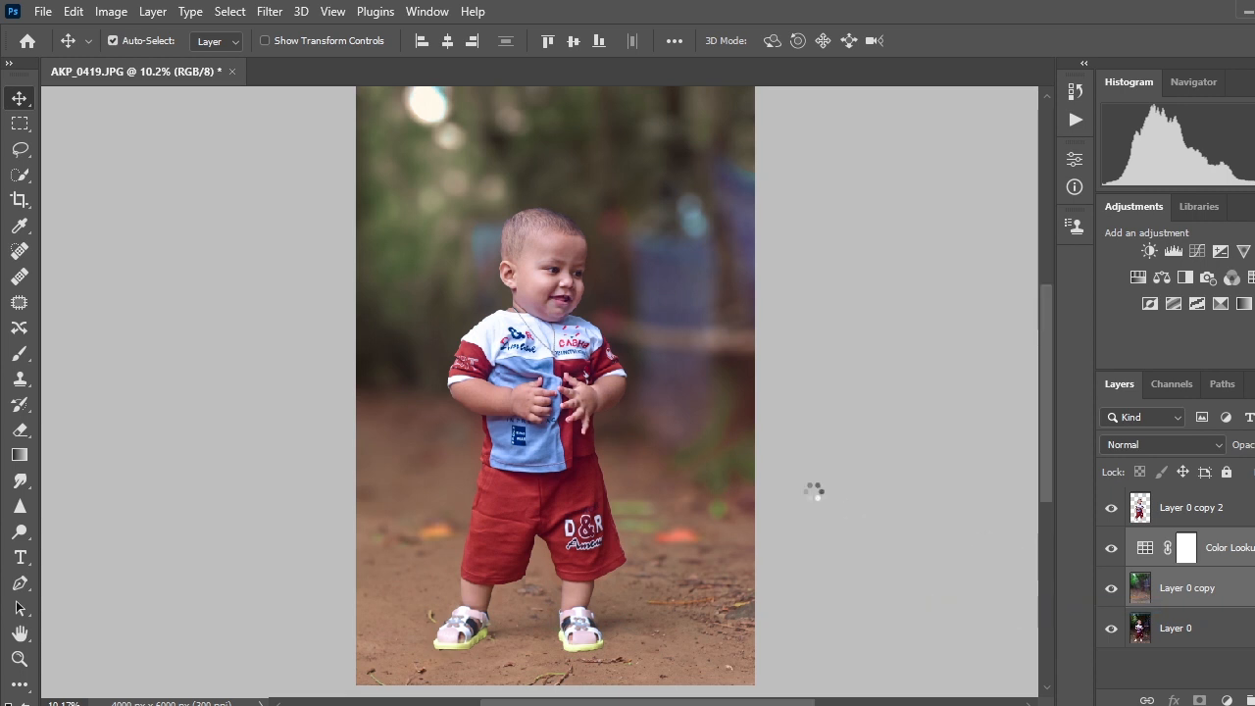
scroll(586, 412, down, 2)
scroll(586, 411, up, 1)
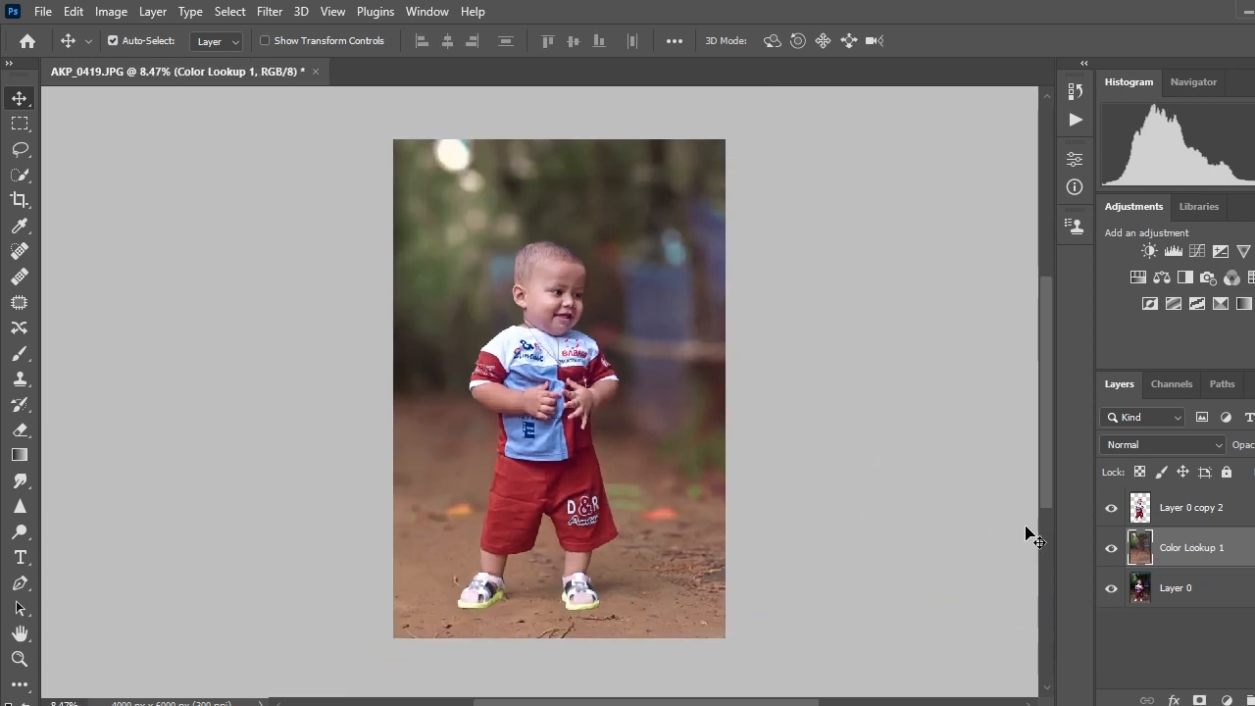
click(1112, 509)
click(1112, 509)
scroll(739, 434, down, 1)
scroll(739, 434, up, 1)
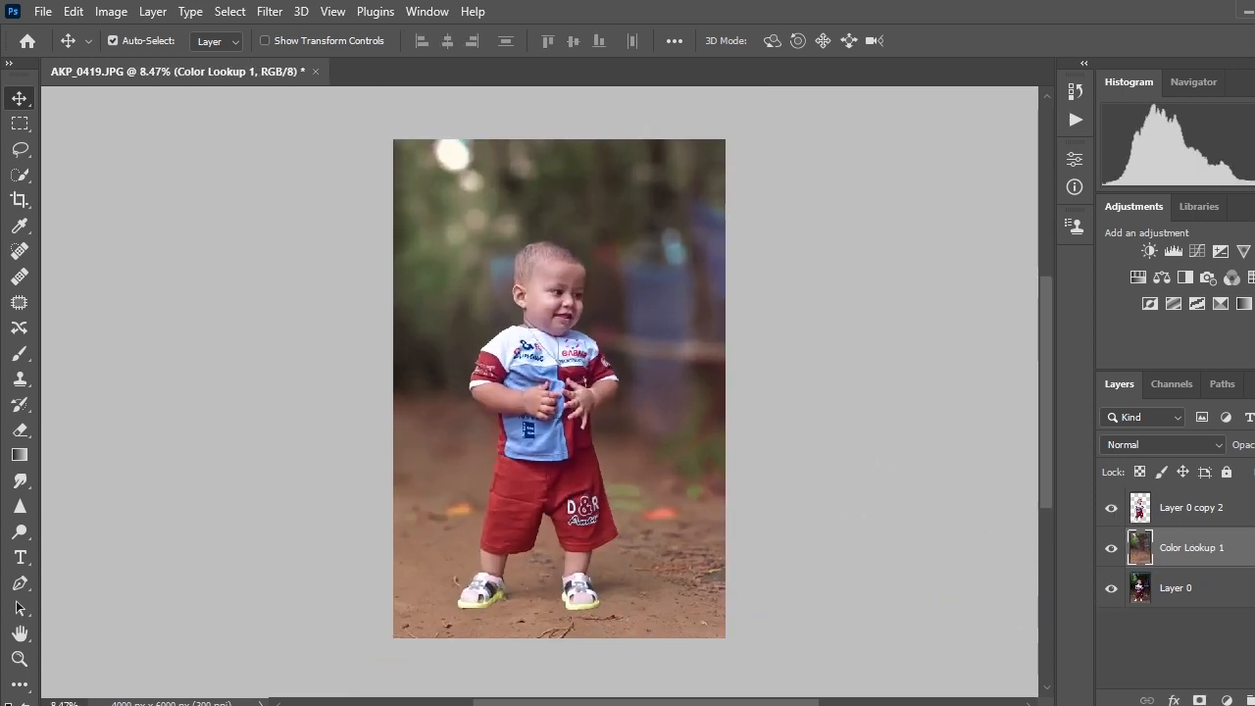
Open the Camera Raw Filter for Layer 0 copy 2 and set the Reds saturation to +30 in the Color Mixer
click(1223, 520)
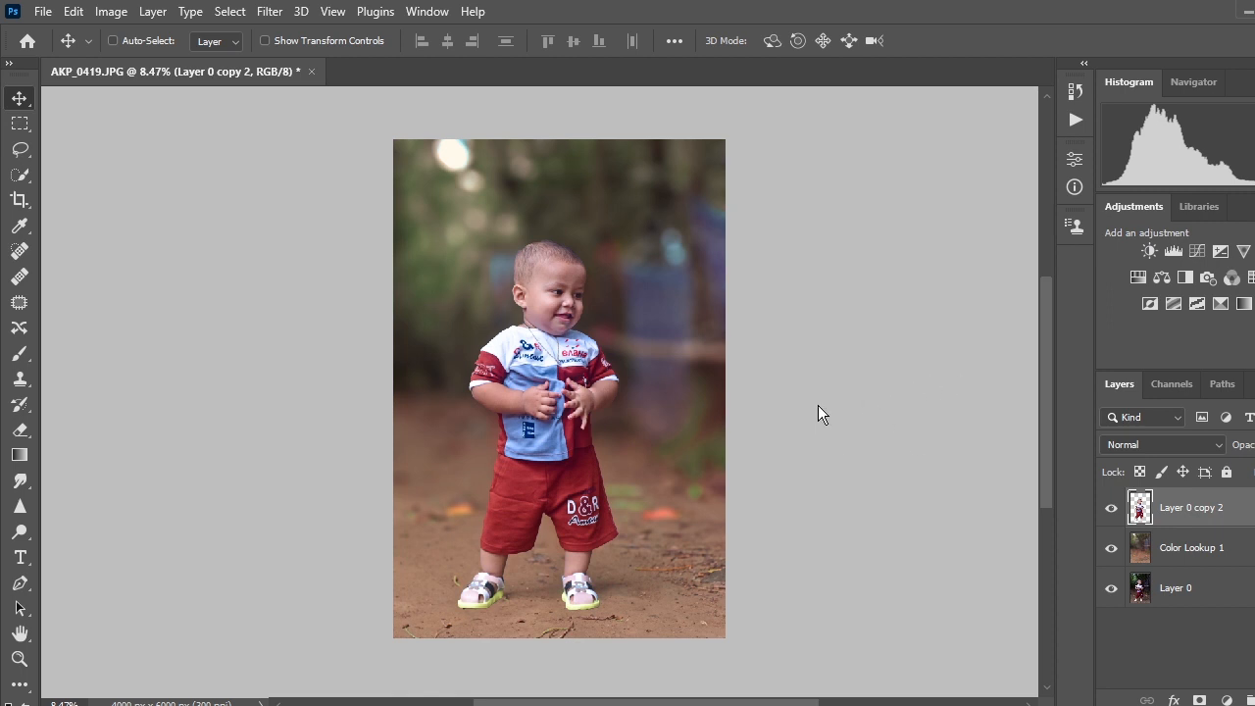
key(ctrl+shift+a)
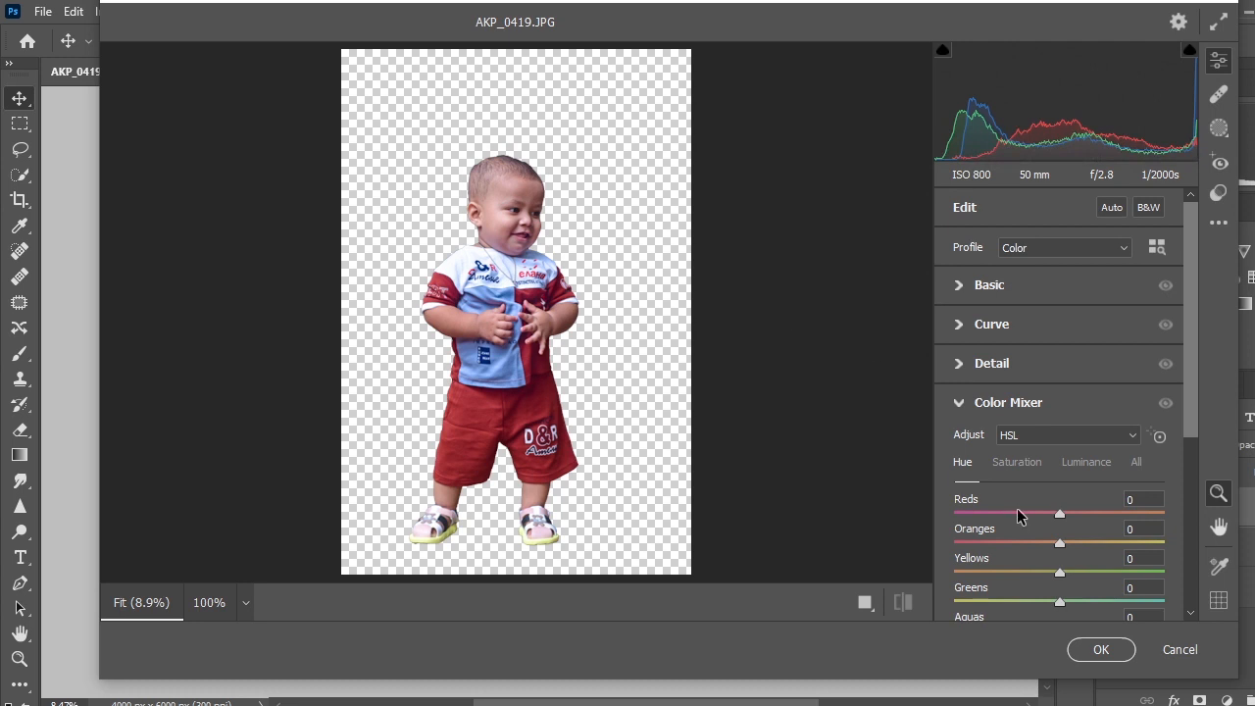
click(1017, 461)
drag(1065, 515, 1075, 514)
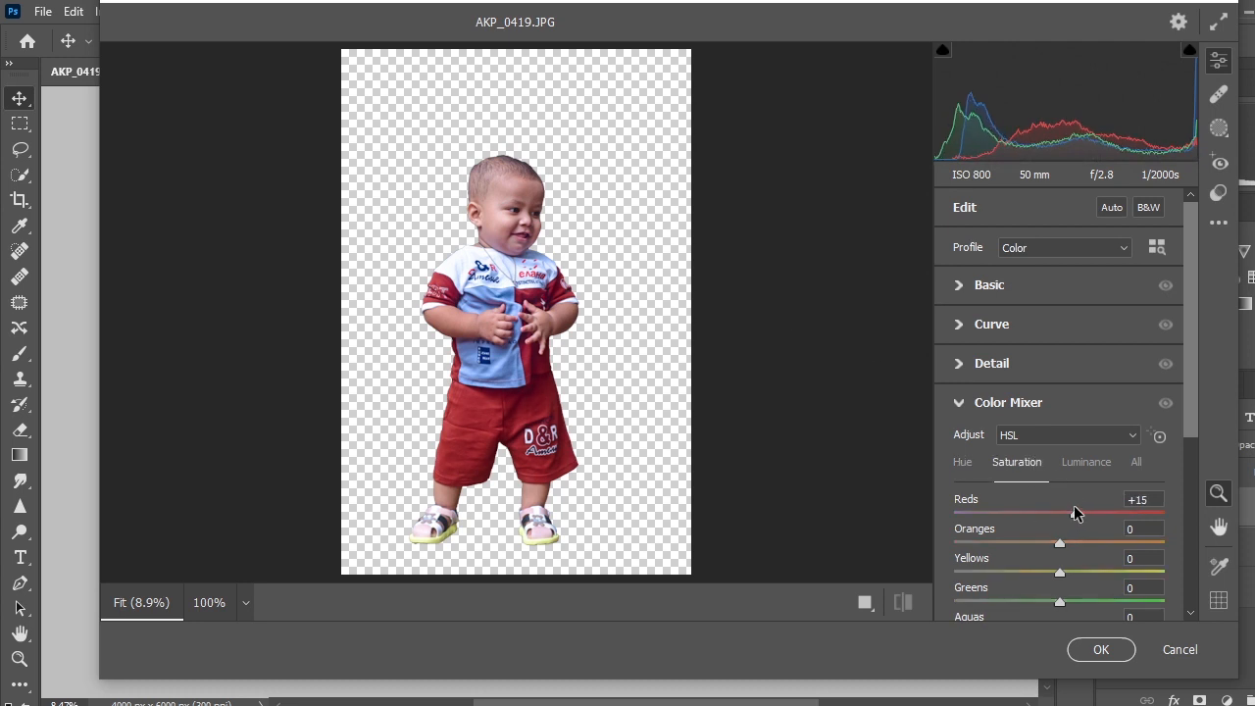
click(526, 232)
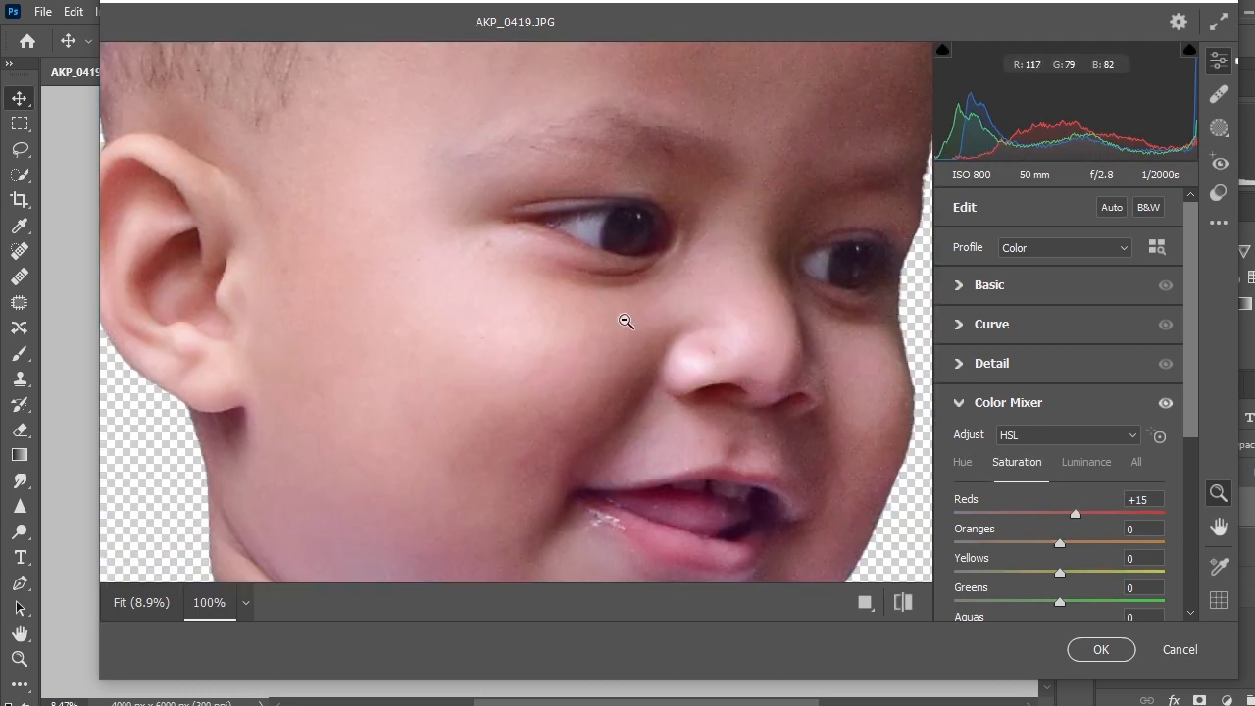
click(1090, 513)
scroll(750, 414, down, 2)
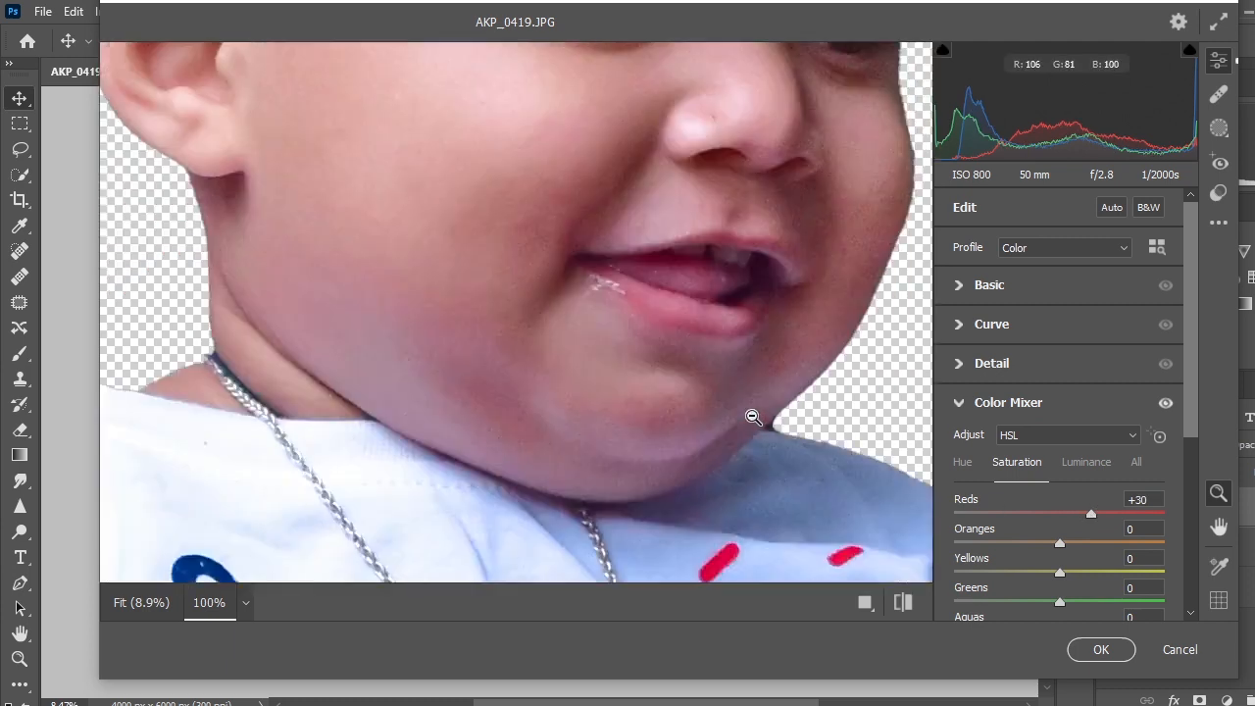
scroll(765, 411, up, 1)
Set the Oranges luminance to +42 and apply the Camera Raw Filter to the child cutout
click(1086, 463)
drag(1070, 537, 1115, 537)
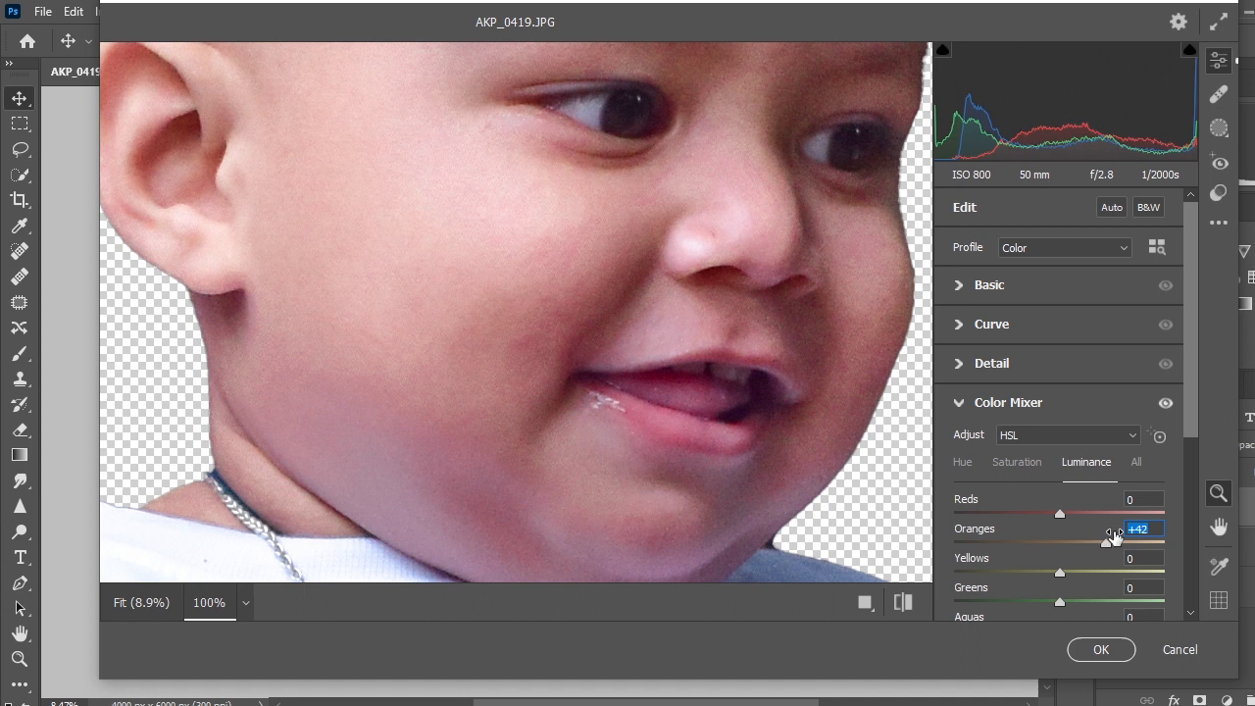
click(1107, 650)
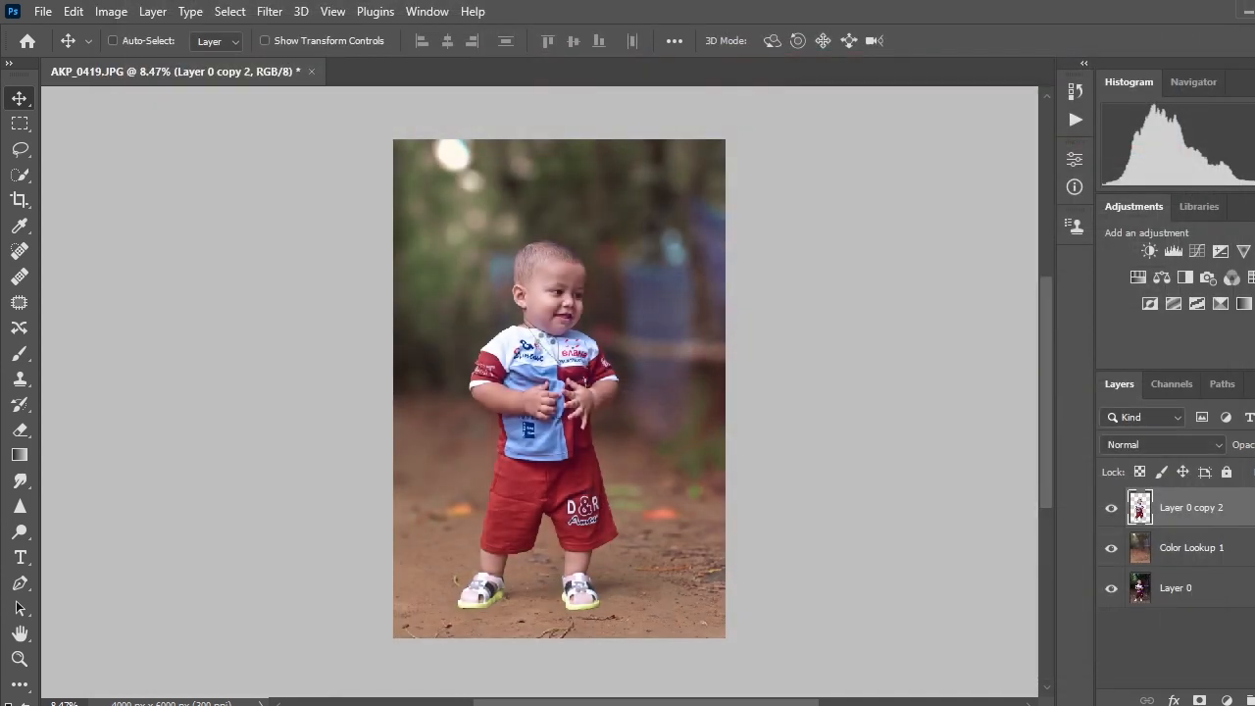
key(ctrl+plus)
key(ctrl+minus)
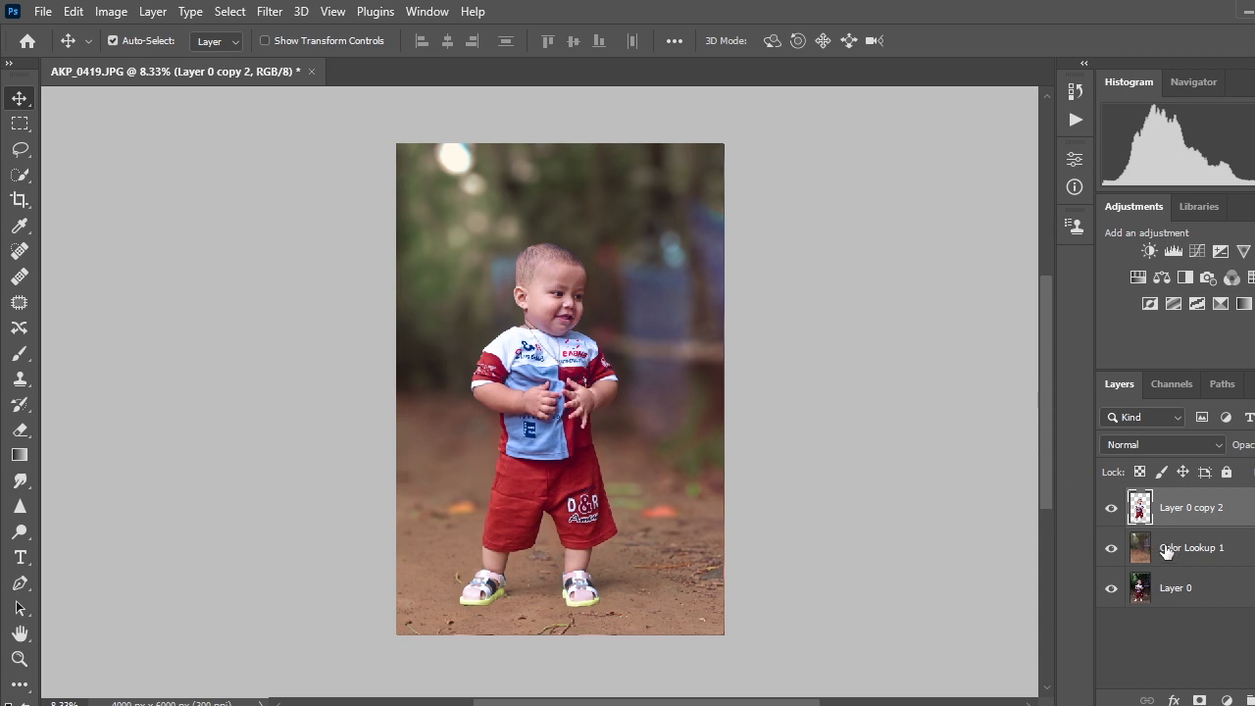
Darken the Color Lookup 1 background layer with a Hue/Saturation Lightness of -6
click(1166, 552)
key(ctrl+u)
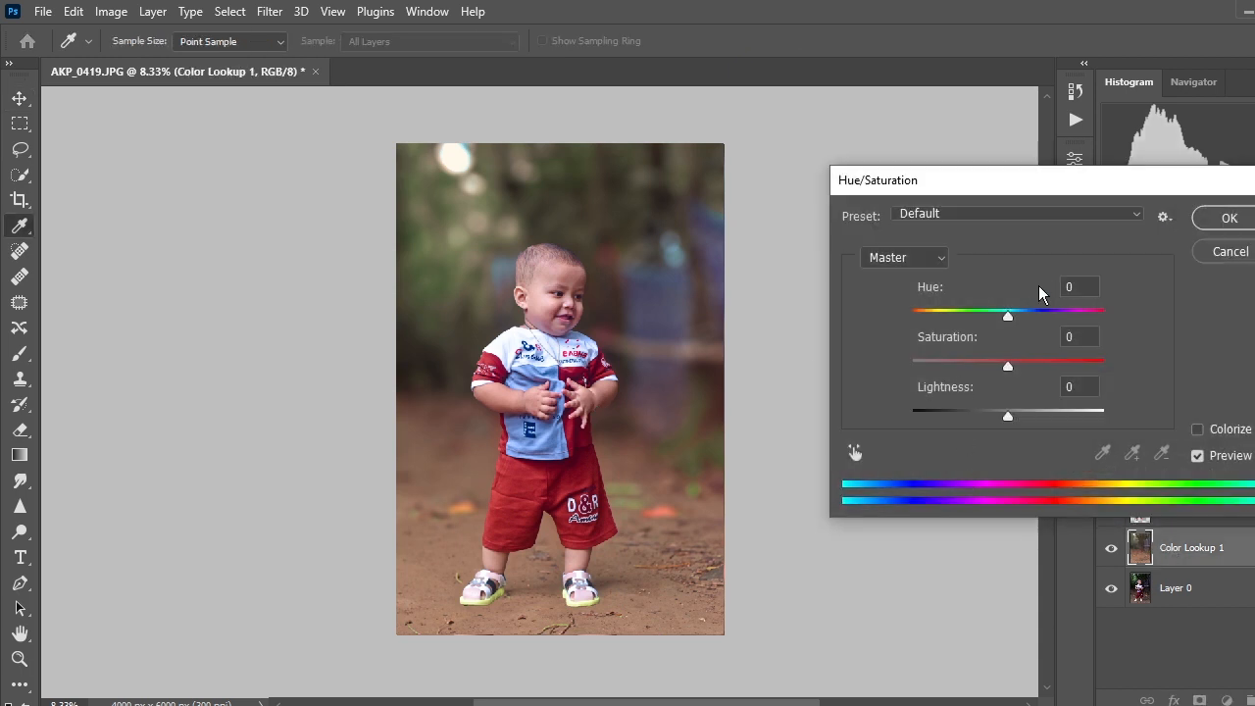
drag(1006, 428, 1002, 429)
key(Return)
key(v)
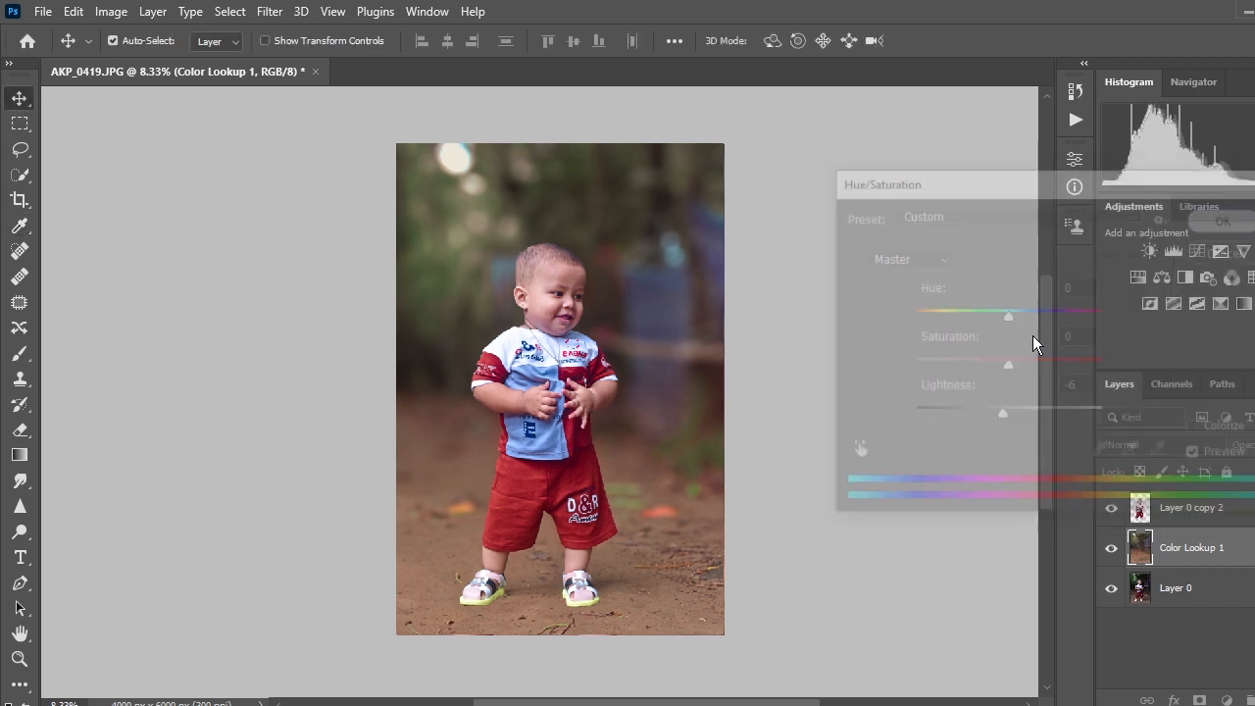
Choose the Burn tool and duplicate the Layer 0 copy 2 cutout
click(1177, 520)
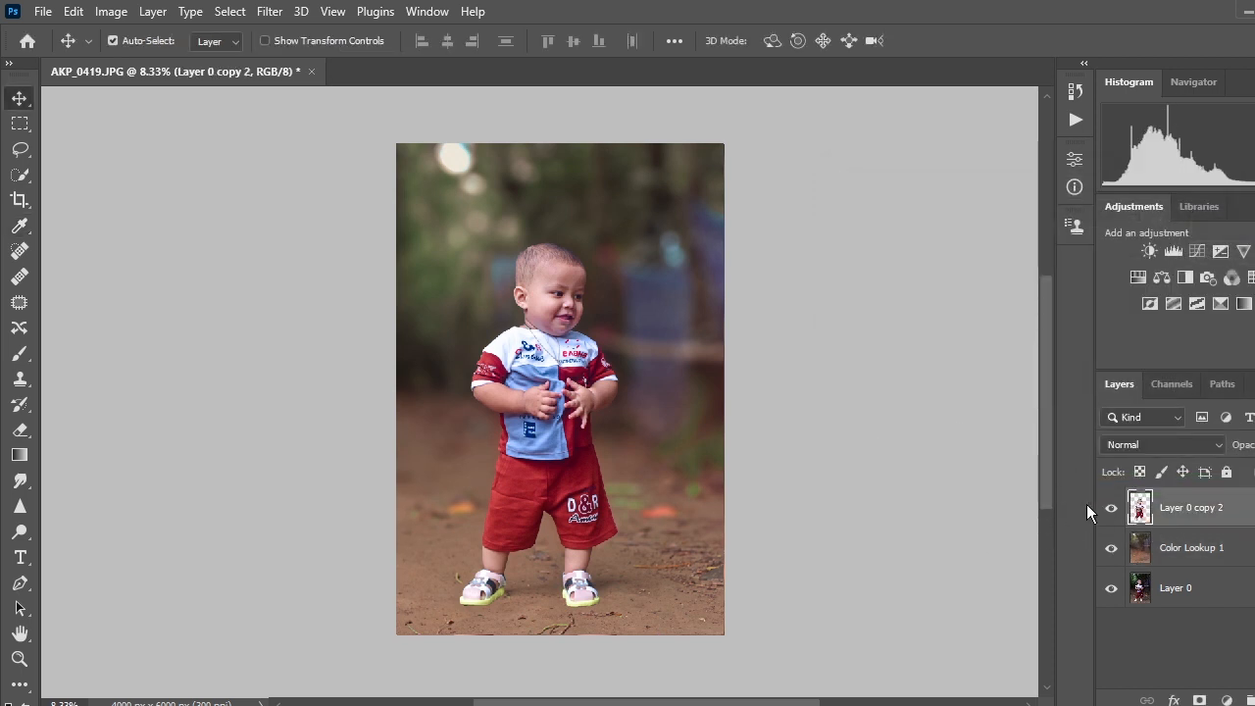
scroll(706, 484, up, 2)
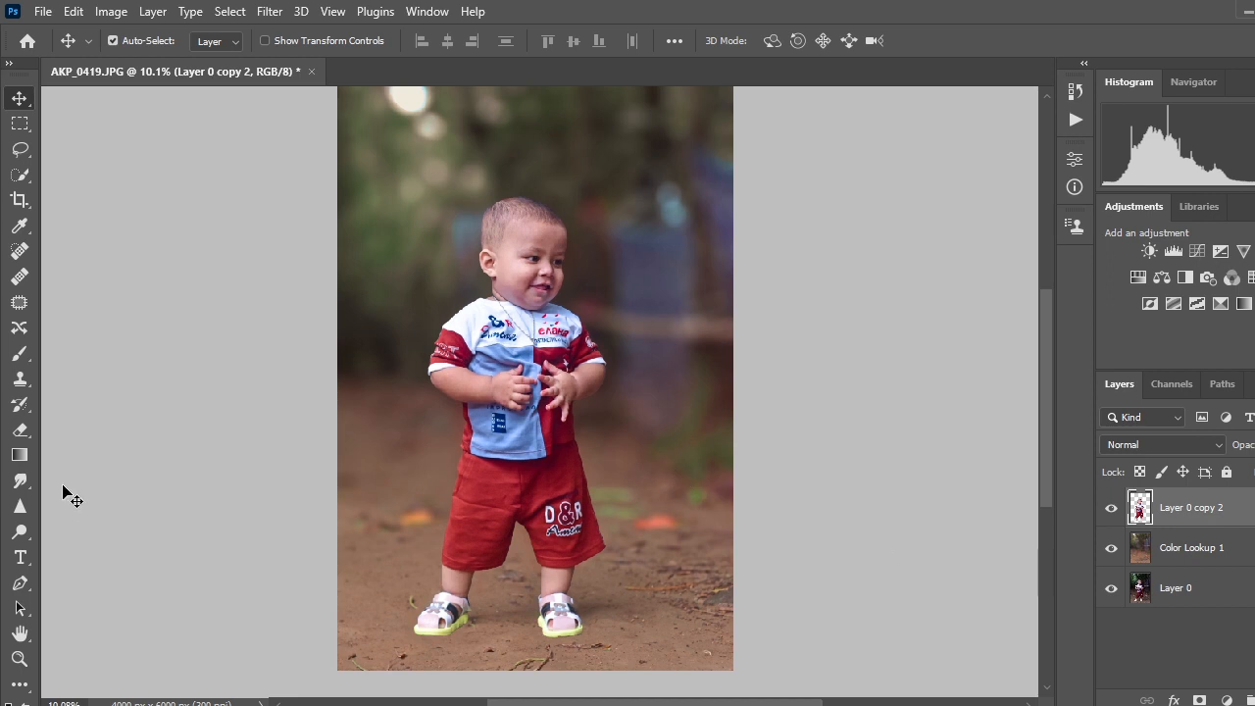
click(37, 535)
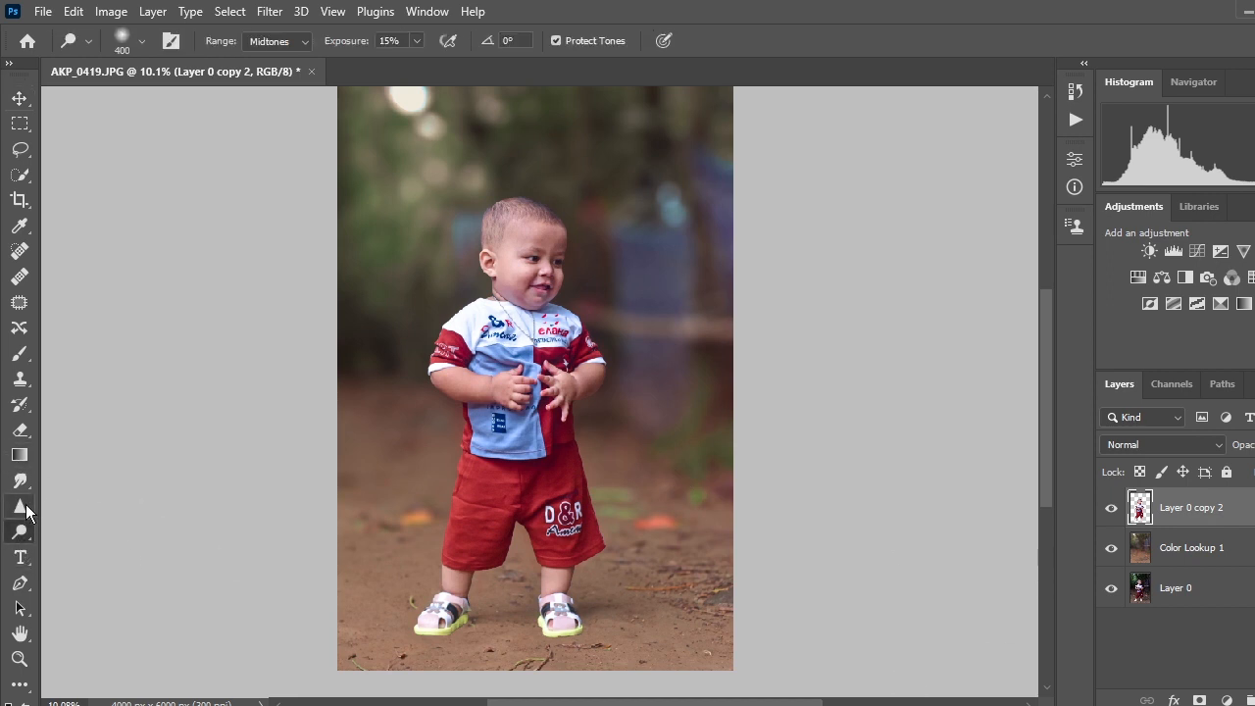
click(20, 506)
right_click(24, 535)
click(78, 545)
drag(1246, 519, 1252, 699)
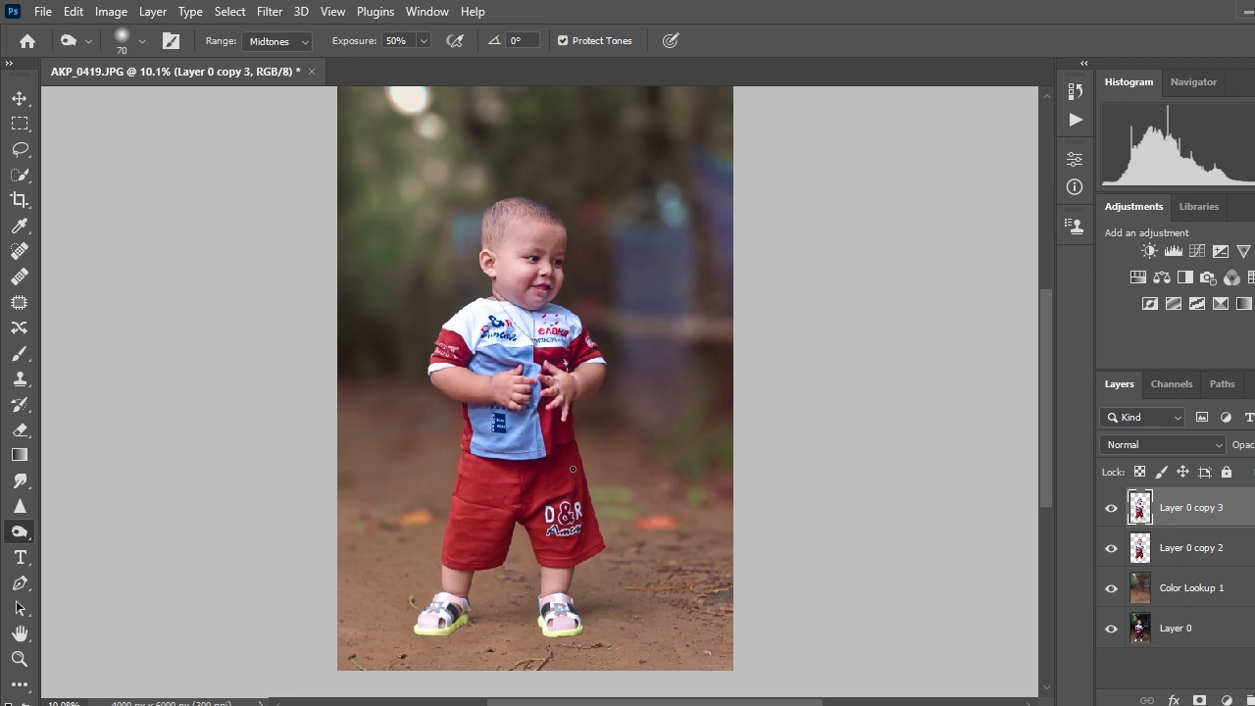
Enlarge the Burn brush to 2500 px and darken the child's lower shorts and legs on the duplicated cutout
key(bracketright)
key(bracketright)
key(bracketright)
key(bracketright)
key(bracketright)
key(bracketright)
key(bracketright)
key(bracketright)
key(bracketright)
key(bracketright)
key(bracketright)
key(bracketright)
key(bracketright)
key(bracketright)
key(bracketright)
key(bracketright)
key(bracketright)
key(bracketright)
key(bracketright)
key(bracketright)
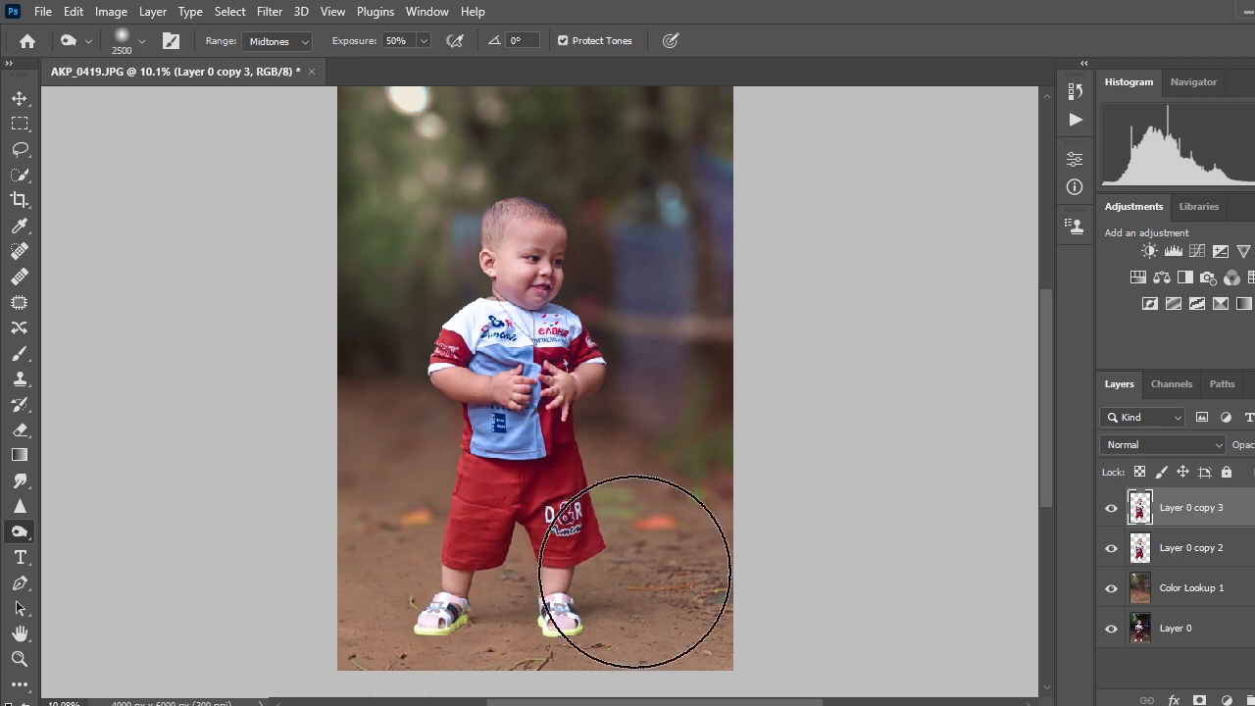
mouse_move(606, 556)
mouse_down()
mouse_move(356, 537)
mouse_move(330, 555)
mouse_move(354, 573)
mouse_move(550, 612)
mouse_up()
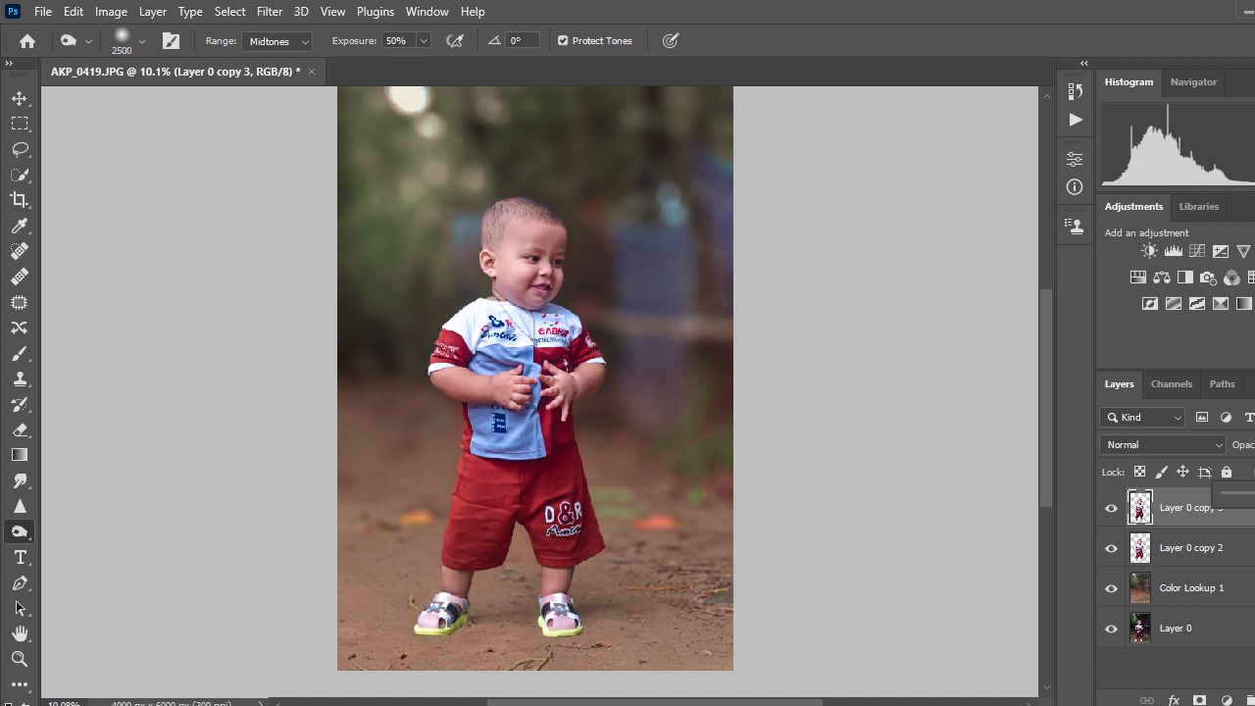
Reduce the opacity of the burned Layer 0 copy 3 and merge it with Layer 0 copy 2
drag(1254, 495, 1250, 495)
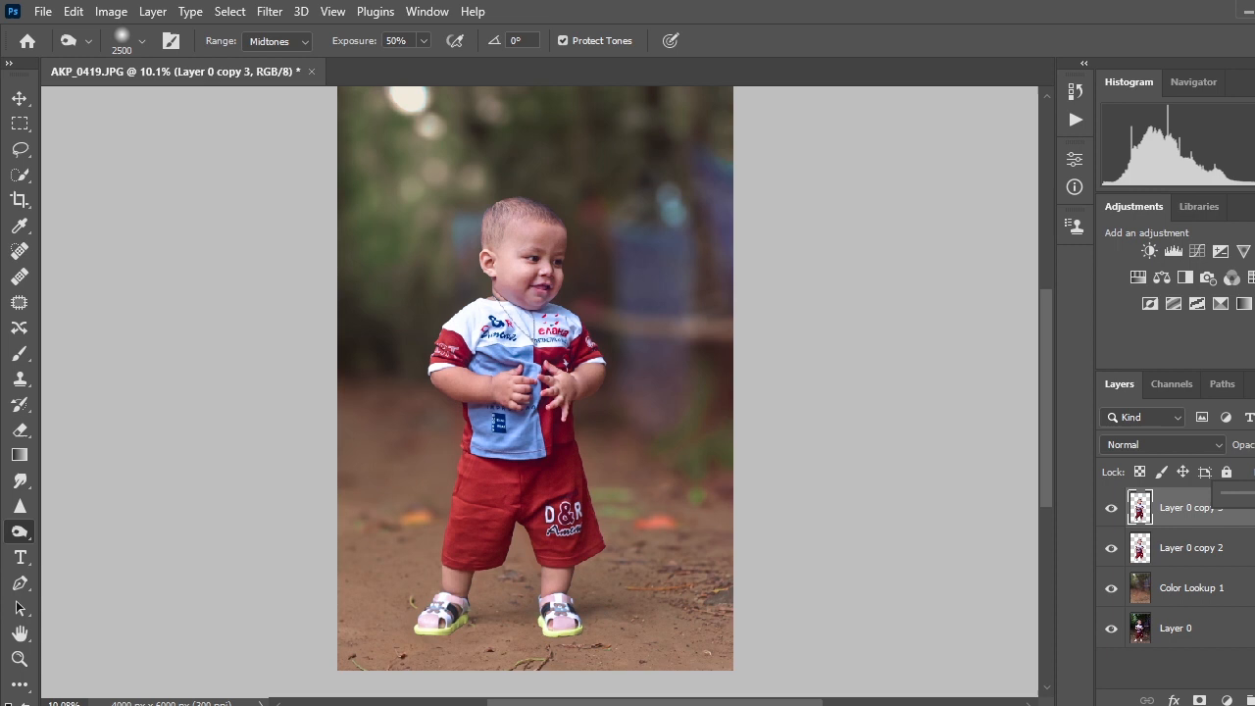
scroll(728, 473, down, 2)
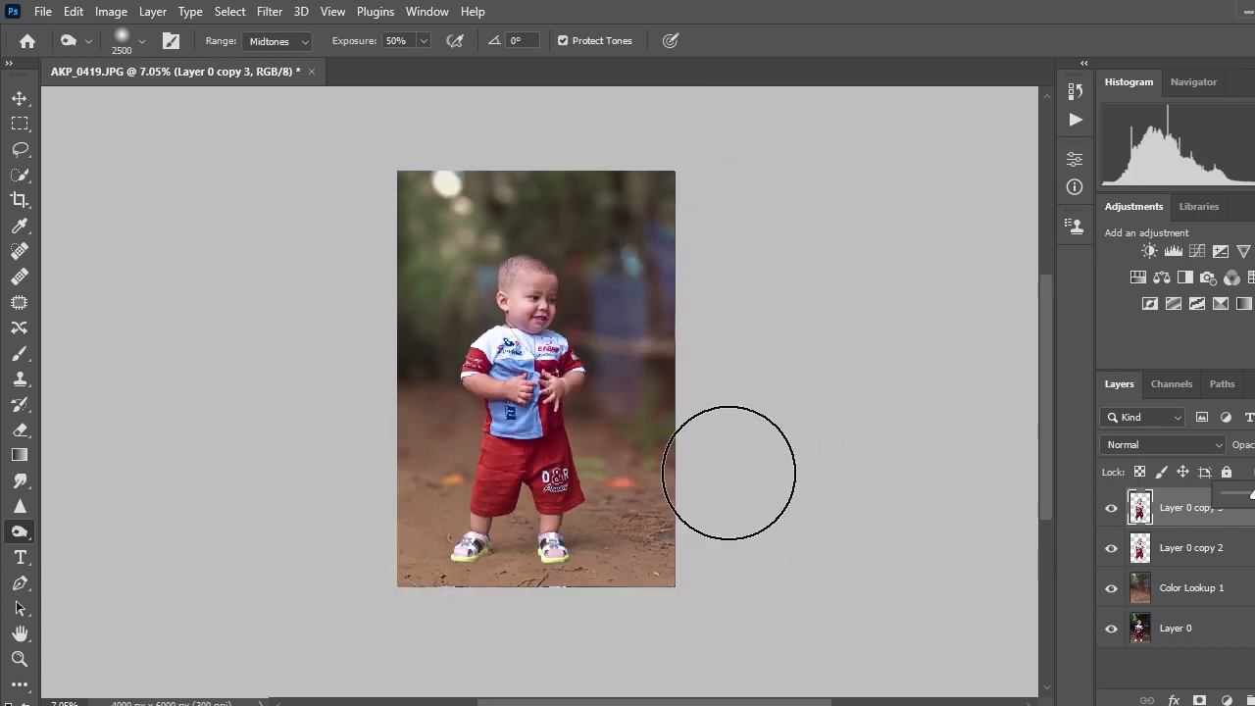
scroll(728, 474, up, 1)
shift+click(1215, 627)
right_click(1243, 627)
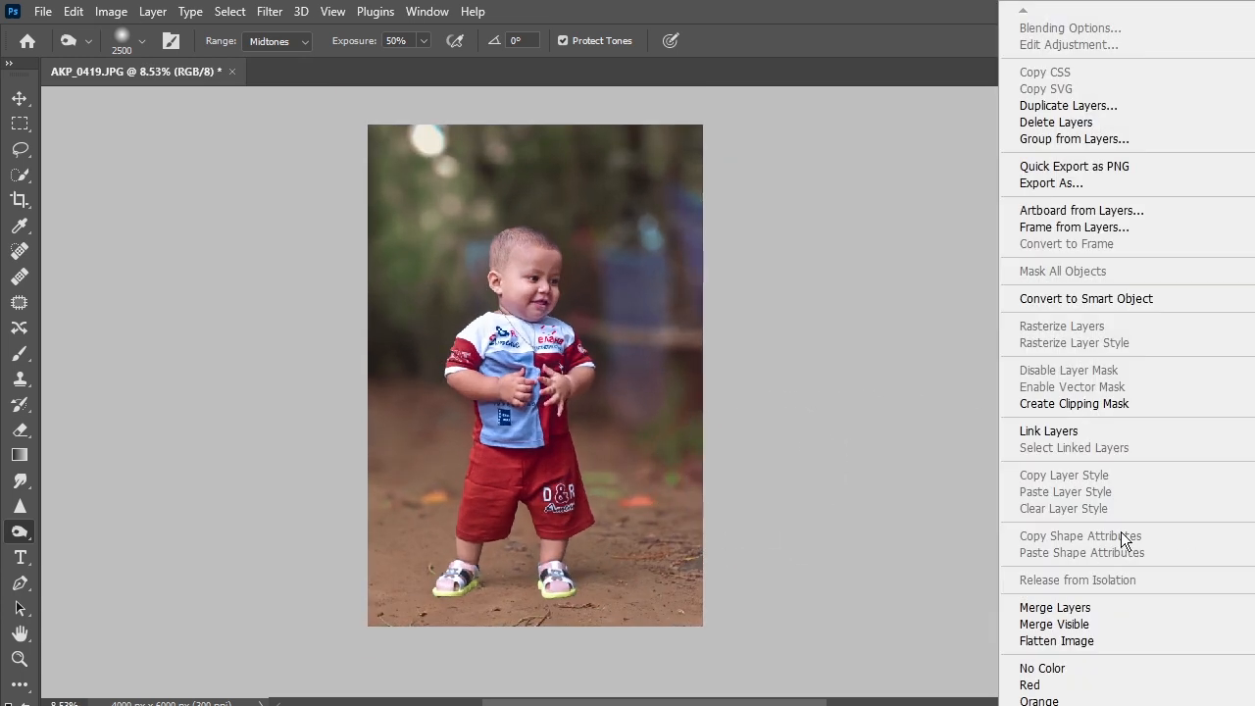
click(1101, 606)
Duplicate the merged cutout and turn the copy into a black silhouette with a Hue/Saturation Lightness of -100
drag(1243, 520, 1250, 699)
key(ctrl+u)
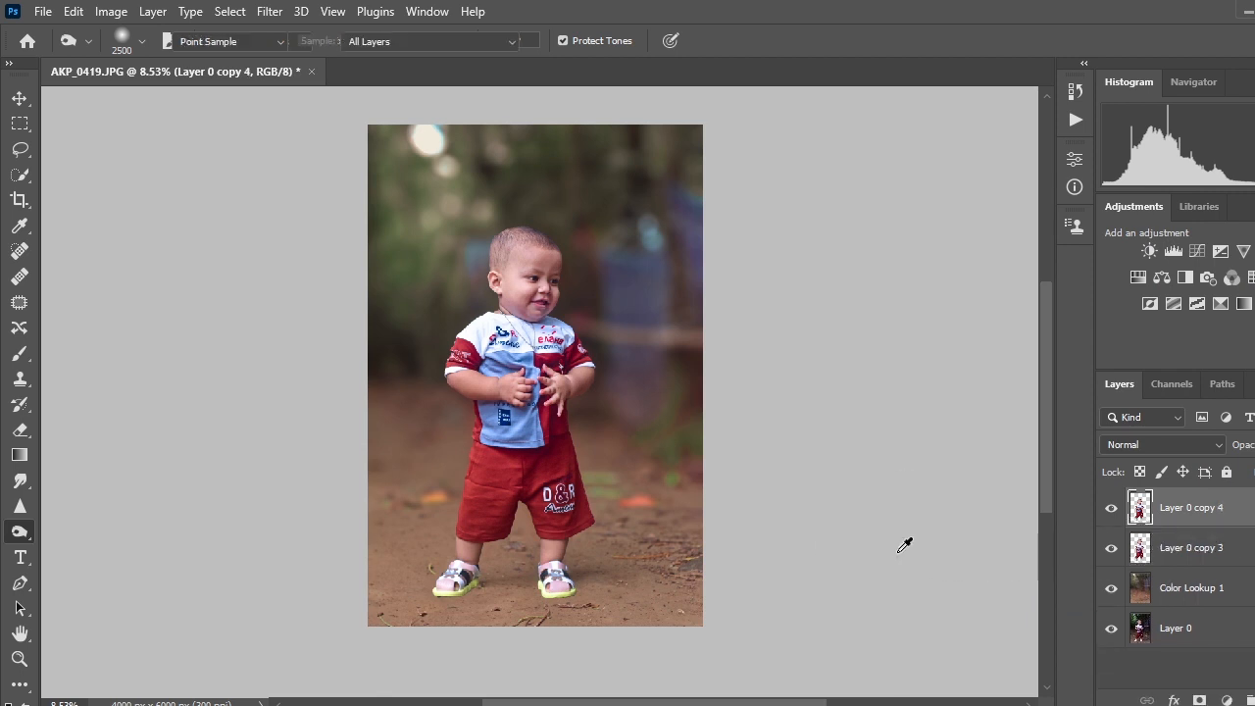
drag(1020, 409, 851, 387)
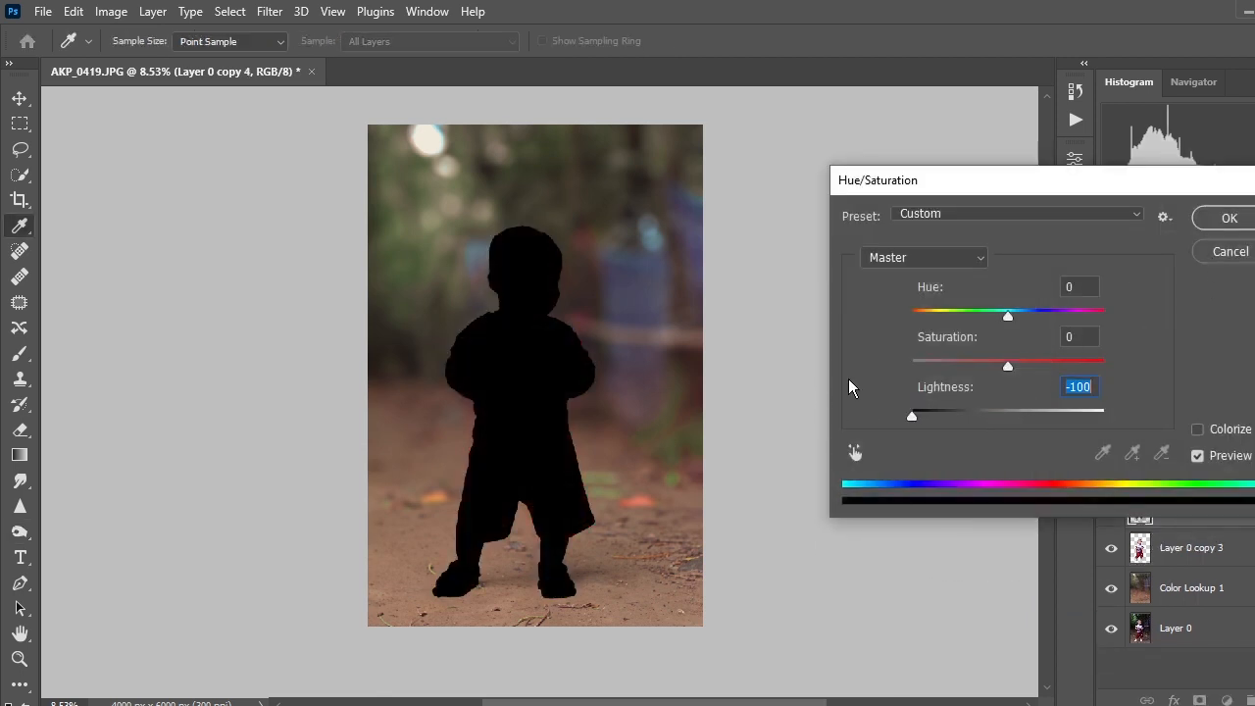
click(1227, 219)
Place the black silhouette beneath the child cutout and distort it into a slanted ground shadow at about 23% height
drag(1200, 511, 1205, 569)
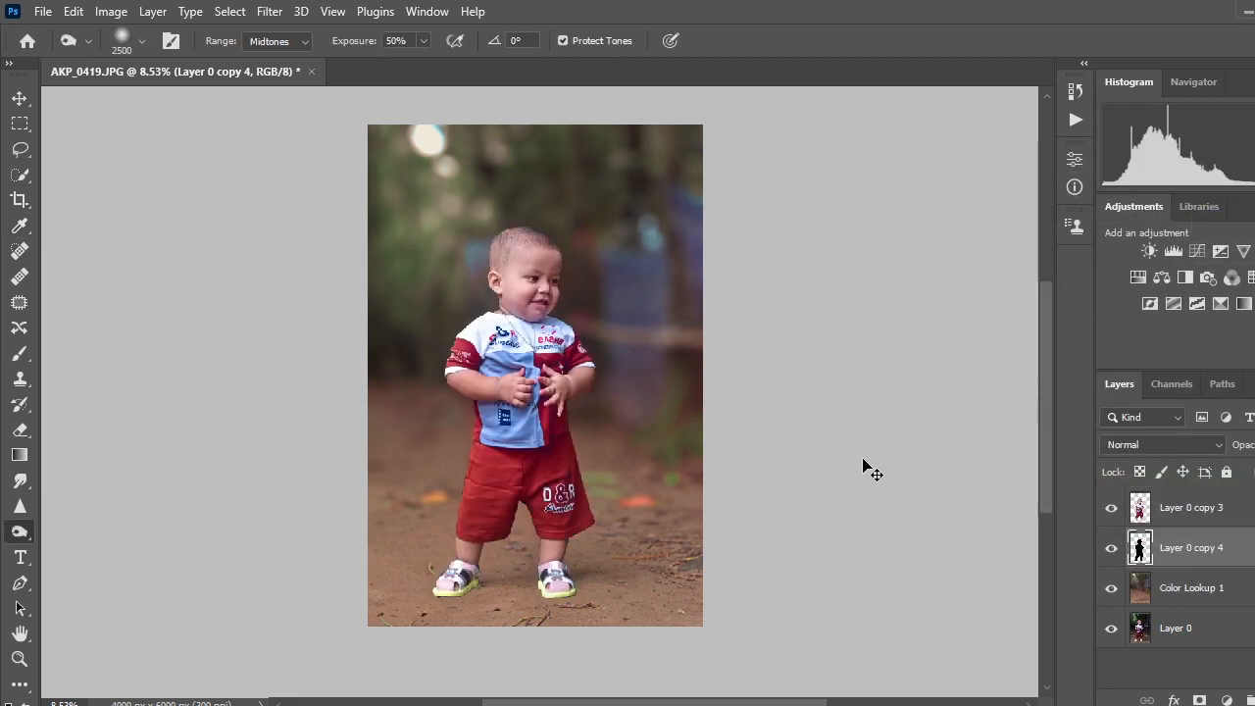
key(ctrl+t)
right_click(555, 300)
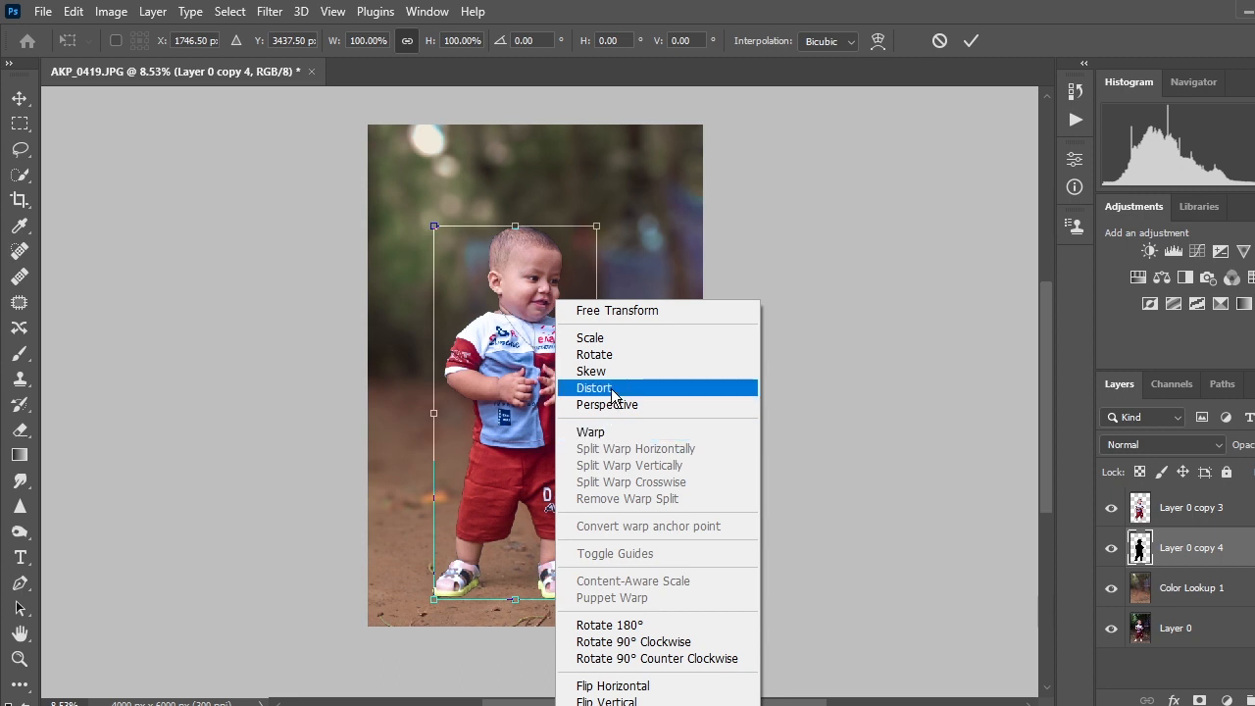
click(614, 389)
drag(515, 227, 555, 519)
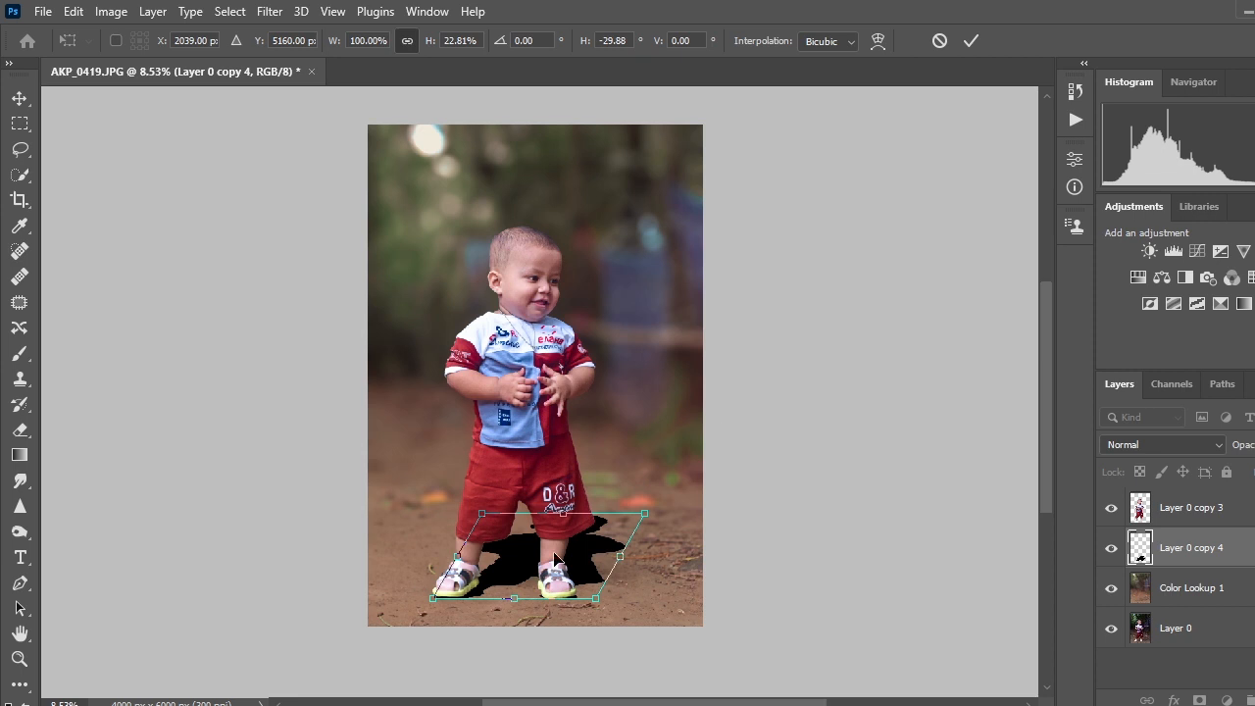
click(971, 41)
key(o)
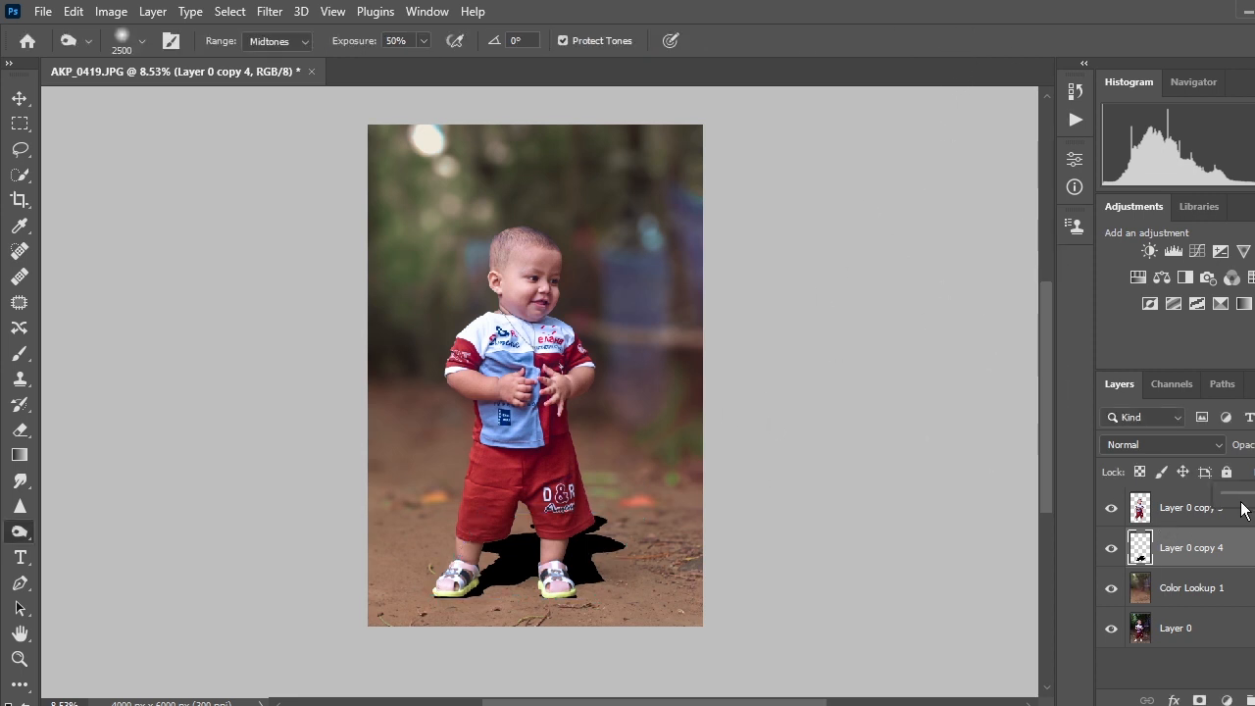
Reduce the opacity of the Layer 0 copy 4 shadow and soften it with a Gaussian Blur
drag(1244, 503, 1243, 499)
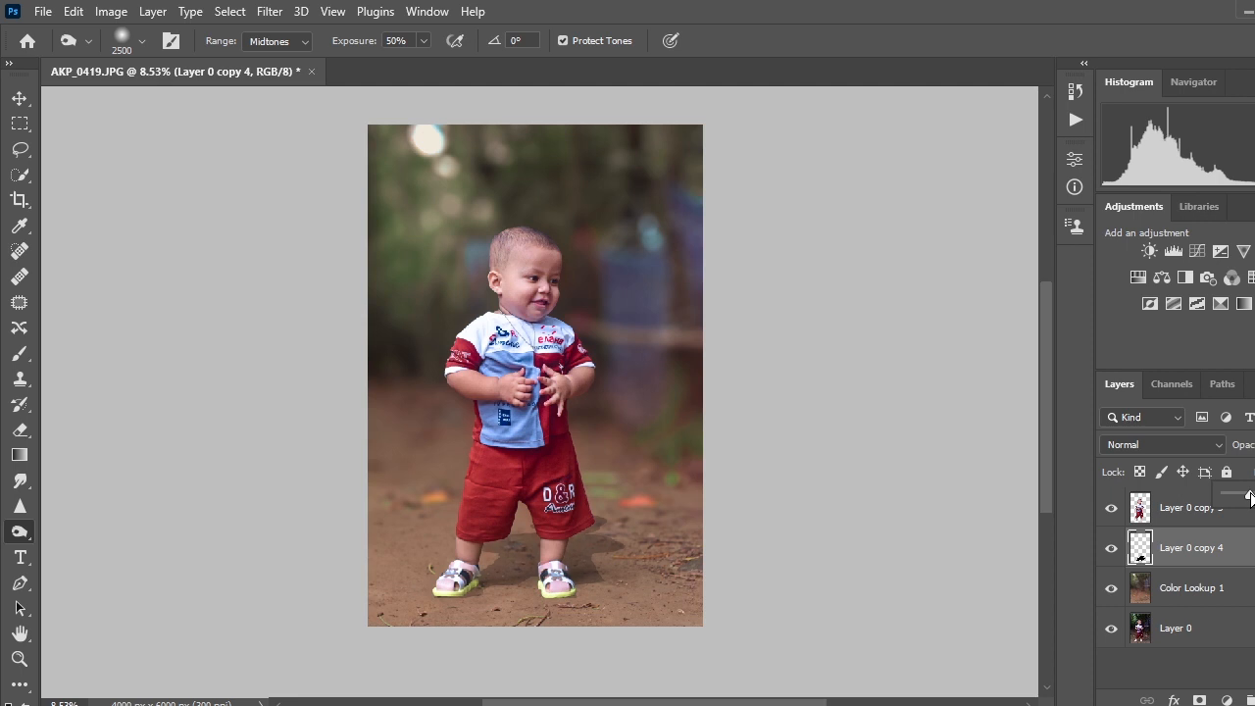
click(269, 10)
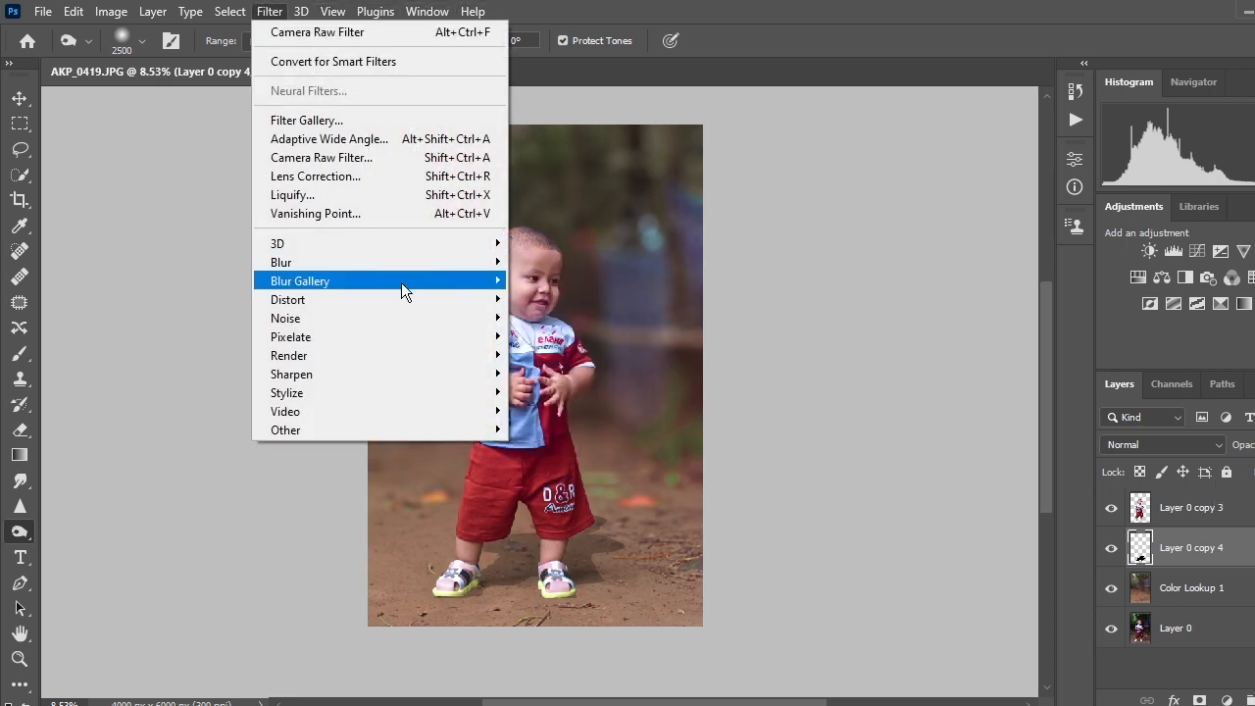
mouse_move(397, 280)
click(603, 332)
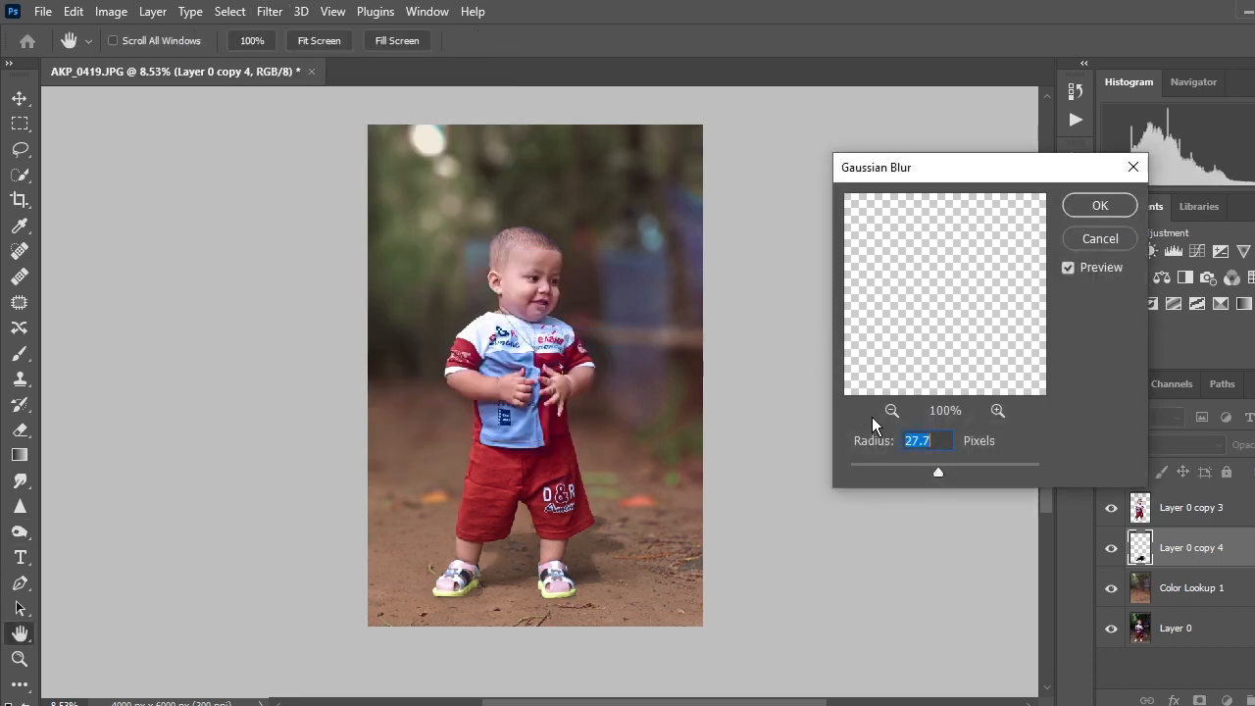
drag(915, 469, 947, 471)
click(1096, 206)
key(o)
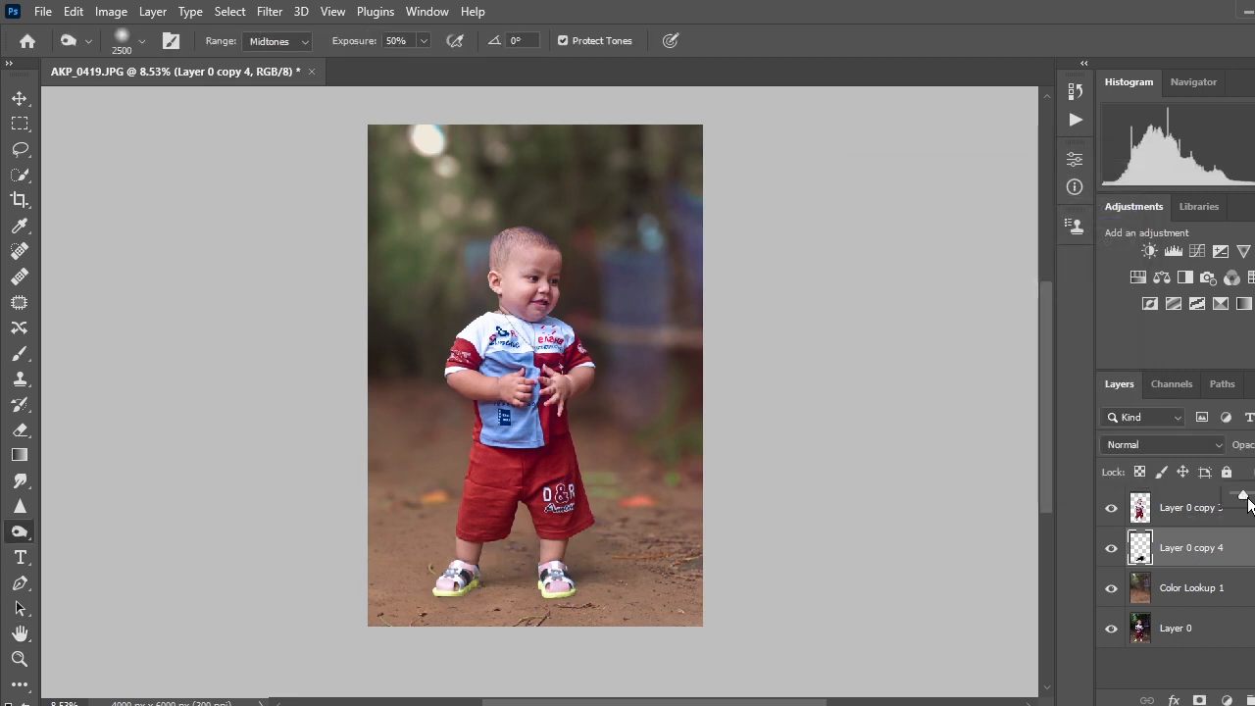
Merge the shadow layer with the Color Lookup 1 background layer
ctrl+click(1218, 585)
right_click(1221, 573)
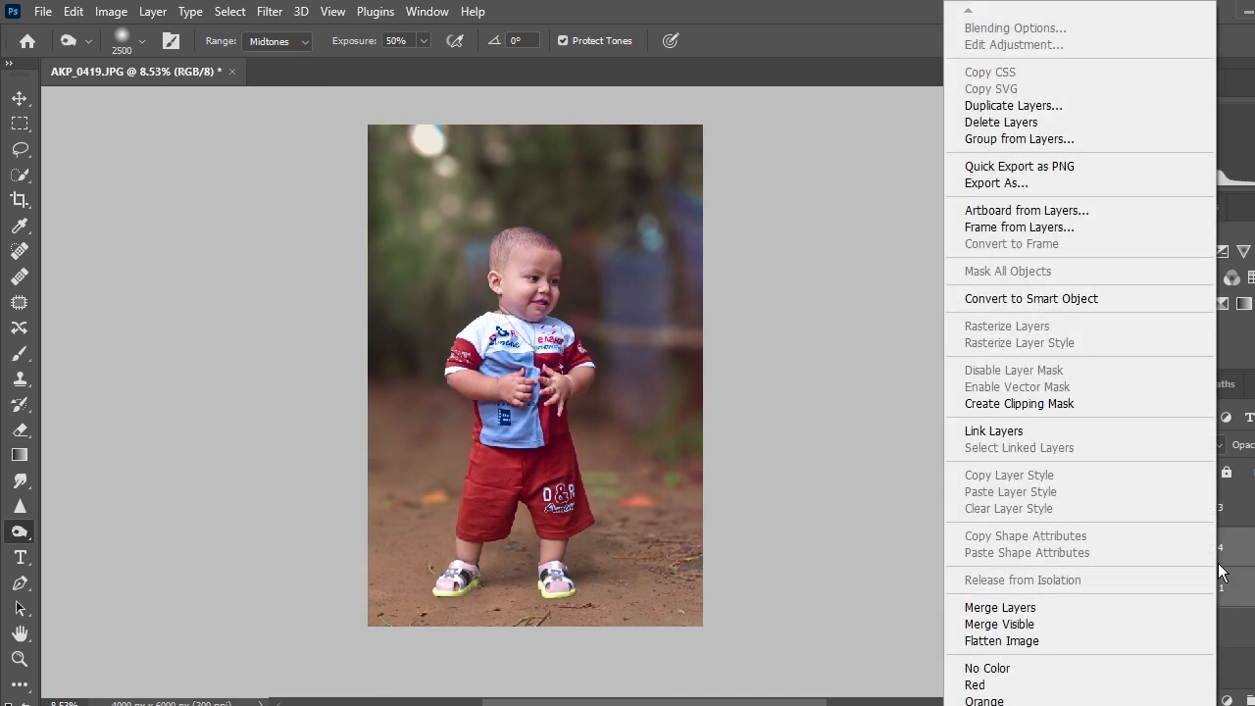
click(1072, 604)
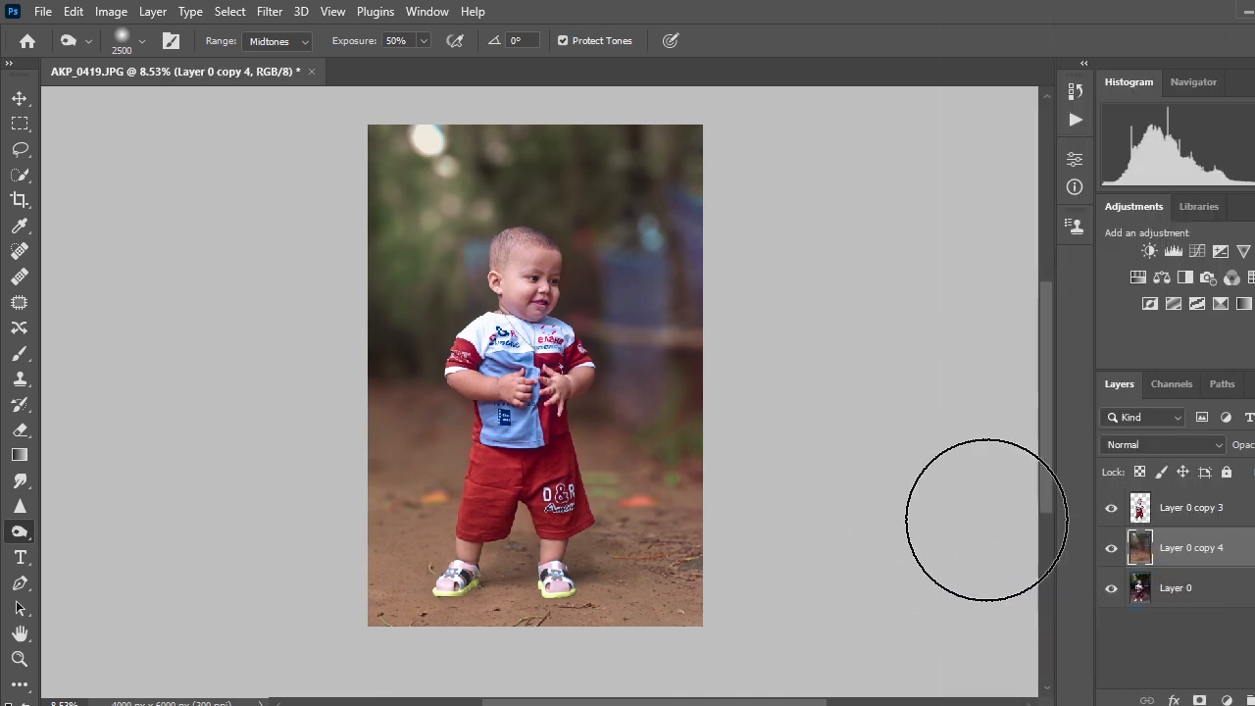
Open the Smart Sharpen filter for the child cutout on Layer 0 copy 3
key(ctrl+plus)
click(19, 98)
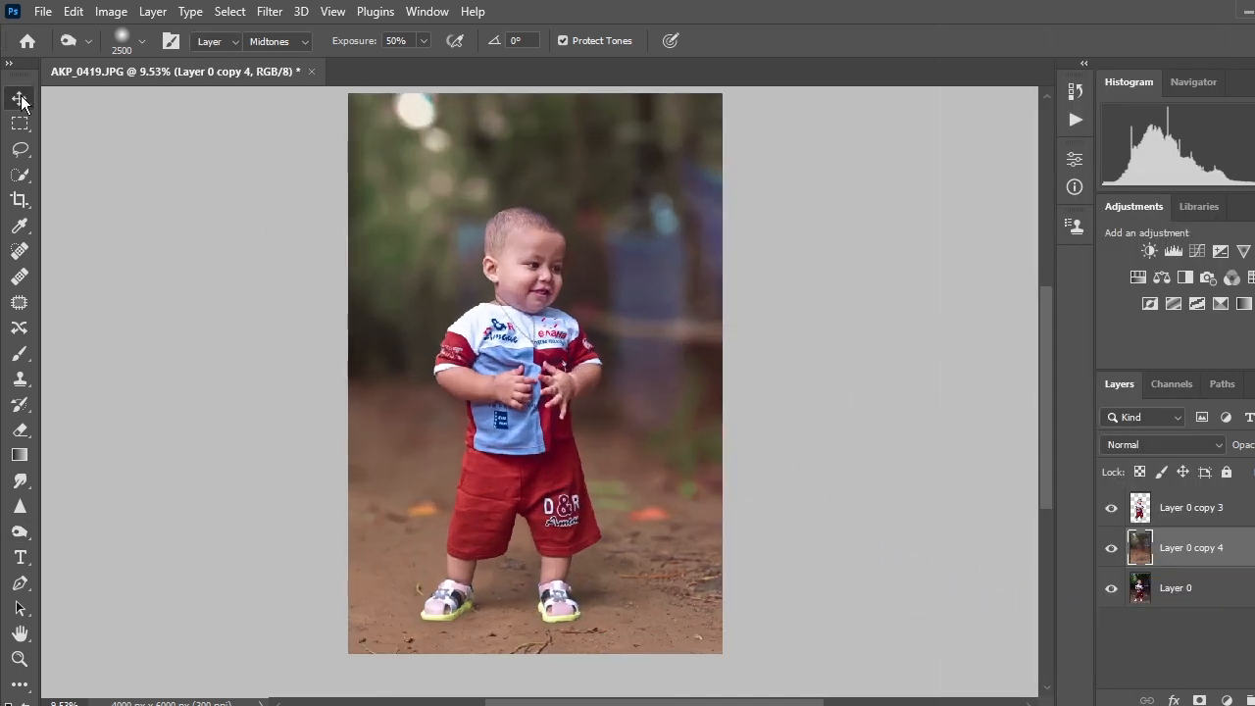
scroll(536, 262, up, 2)
scroll(563, 283, up, 3)
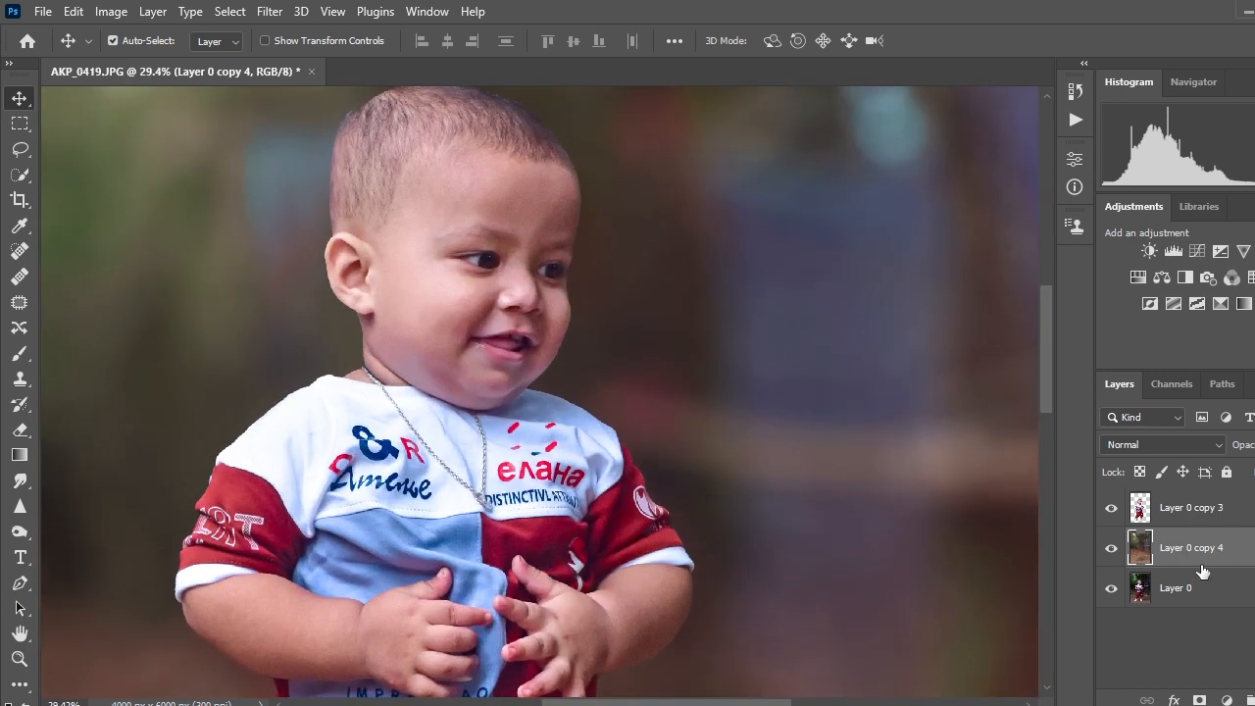
click(1191, 507)
scroll(348, 140, up, 1)
click(270, 11)
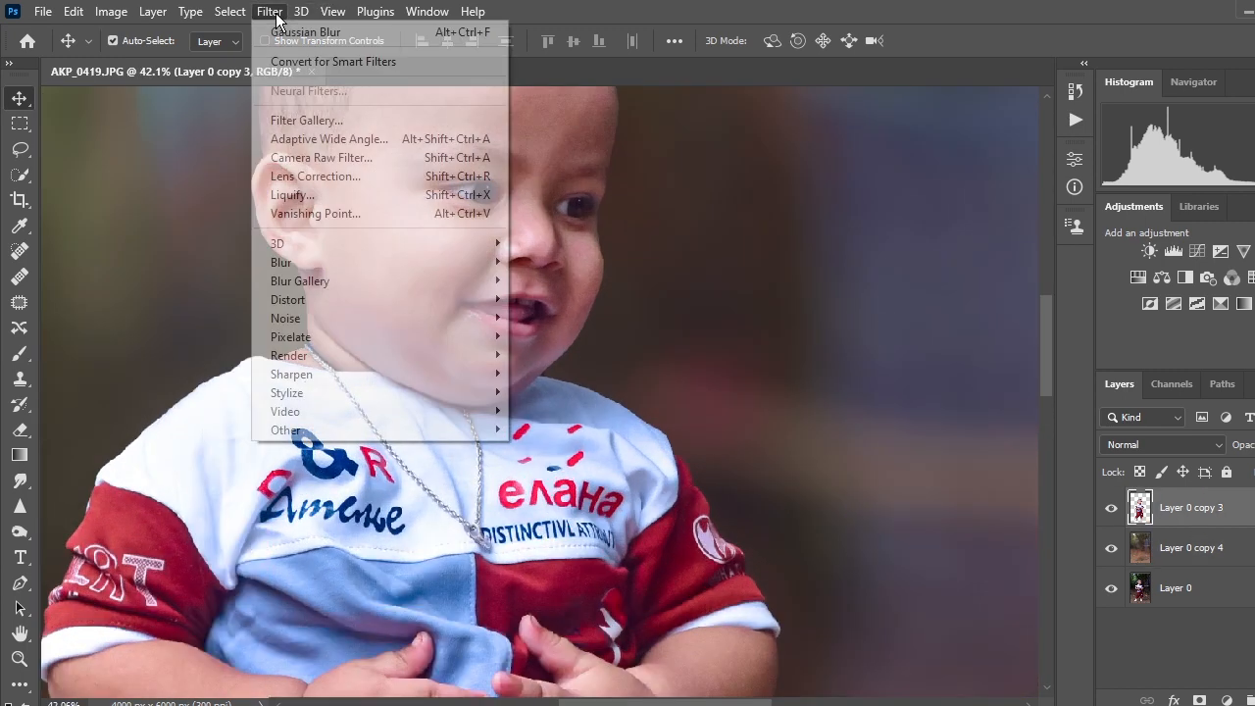
mouse_move(341, 373)
click(588, 430)
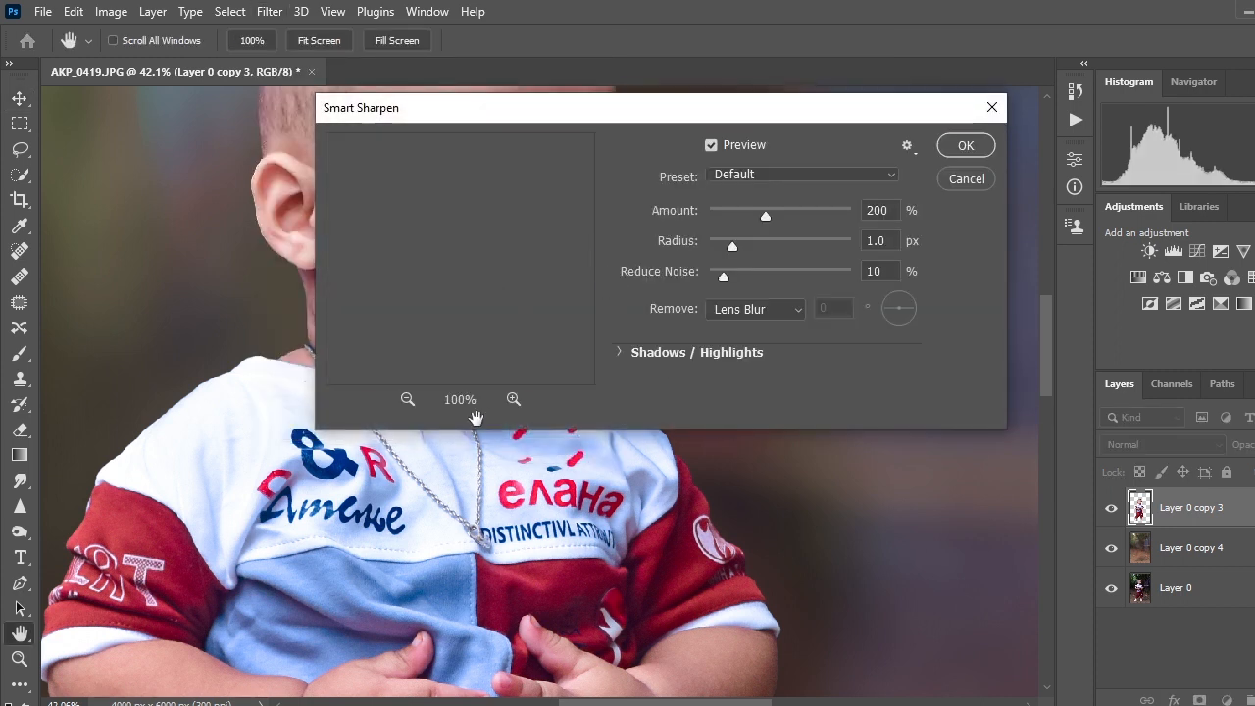
Centre the filter preview on the child's face at 50% and set Reduce Noise to 66%
drag(474, 227, 529, 382)
drag(501, 258, 554, 390)
click(408, 398)
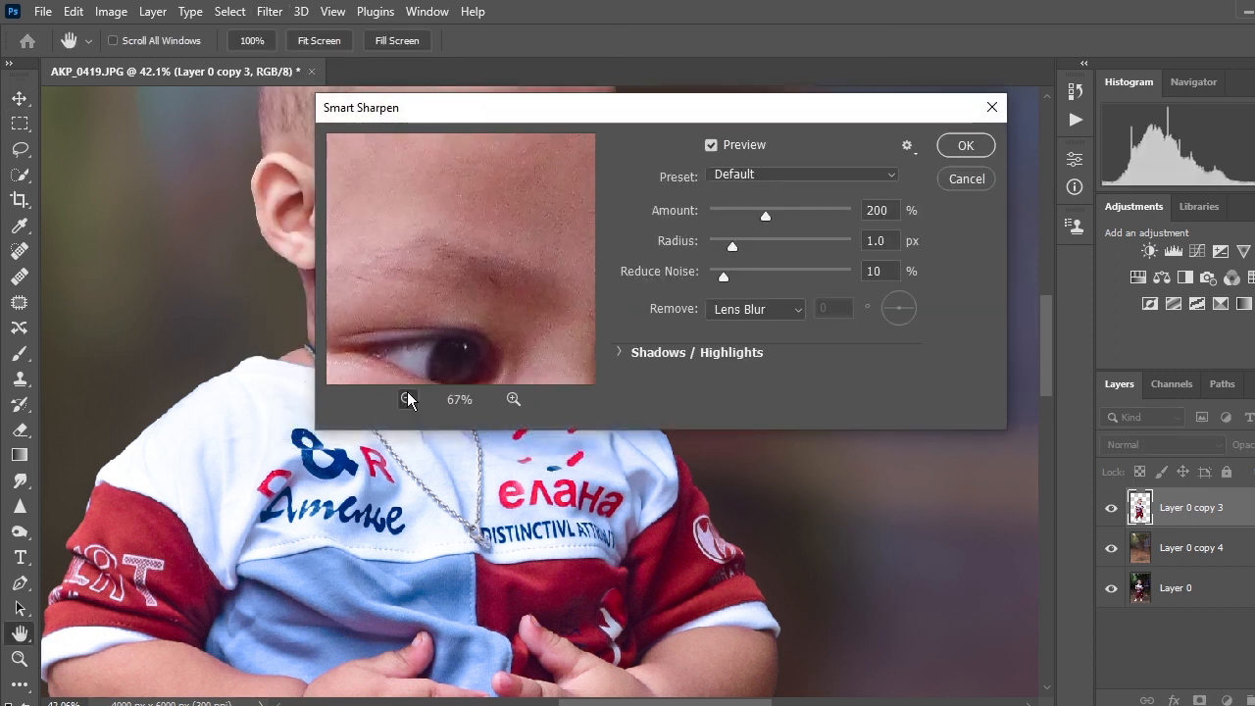
click(407, 399)
drag(481, 288, 467, 256)
drag(717, 282, 801, 281)
drag(509, 316, 463, 278)
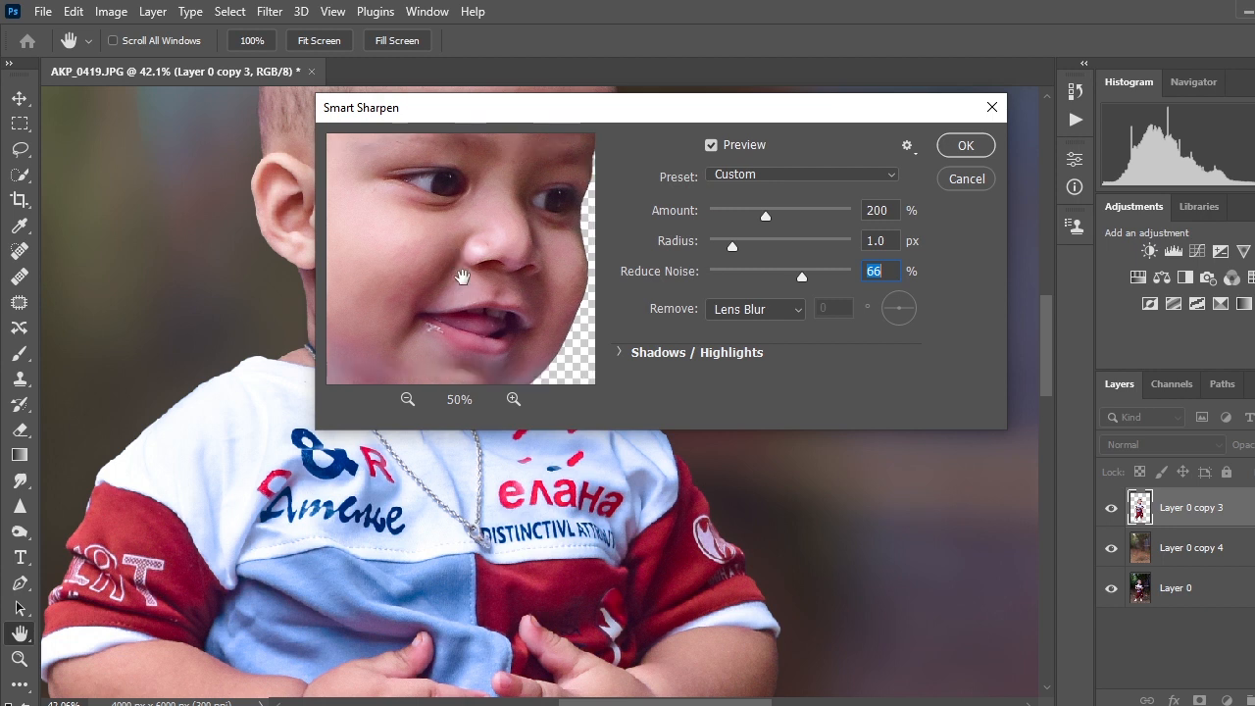
Set the sharpening radius to 3.3 px and Reduce Noise to 77%, checking the eyes, and apply Smart Sharpen
drag(733, 245, 755, 244)
drag(468, 263, 508, 284)
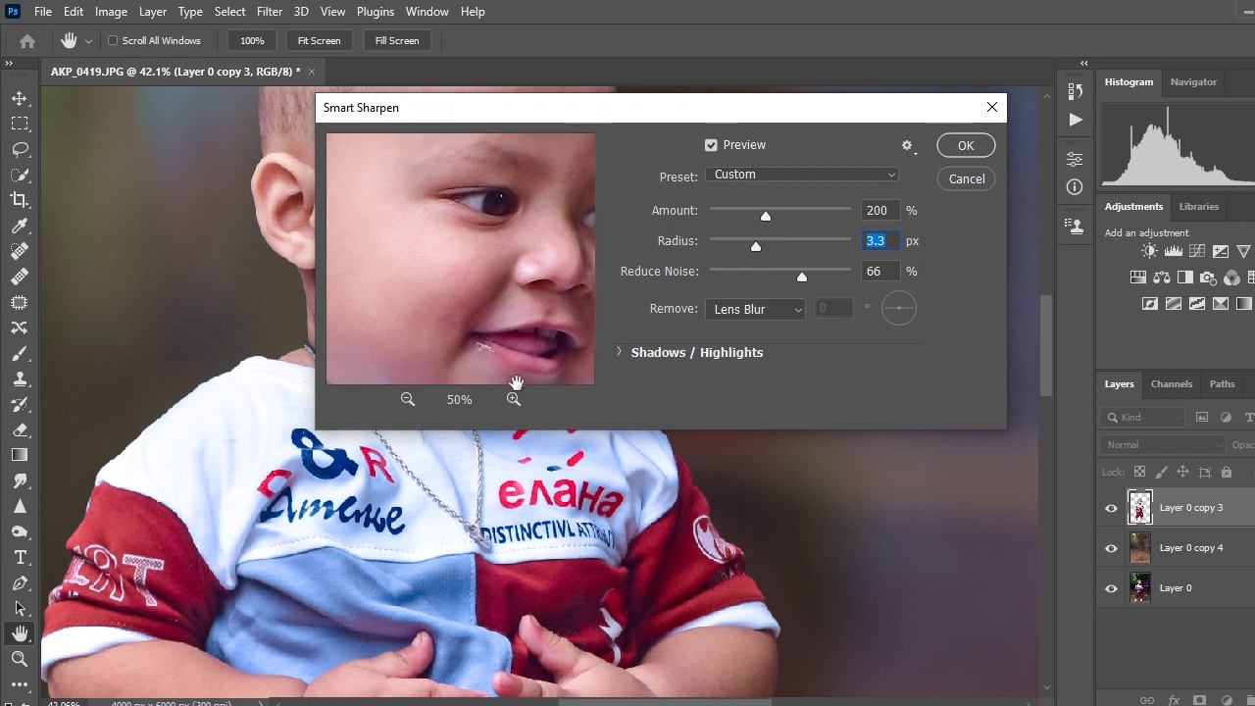
click(516, 401)
click(516, 401)
drag(529, 229, 425, 383)
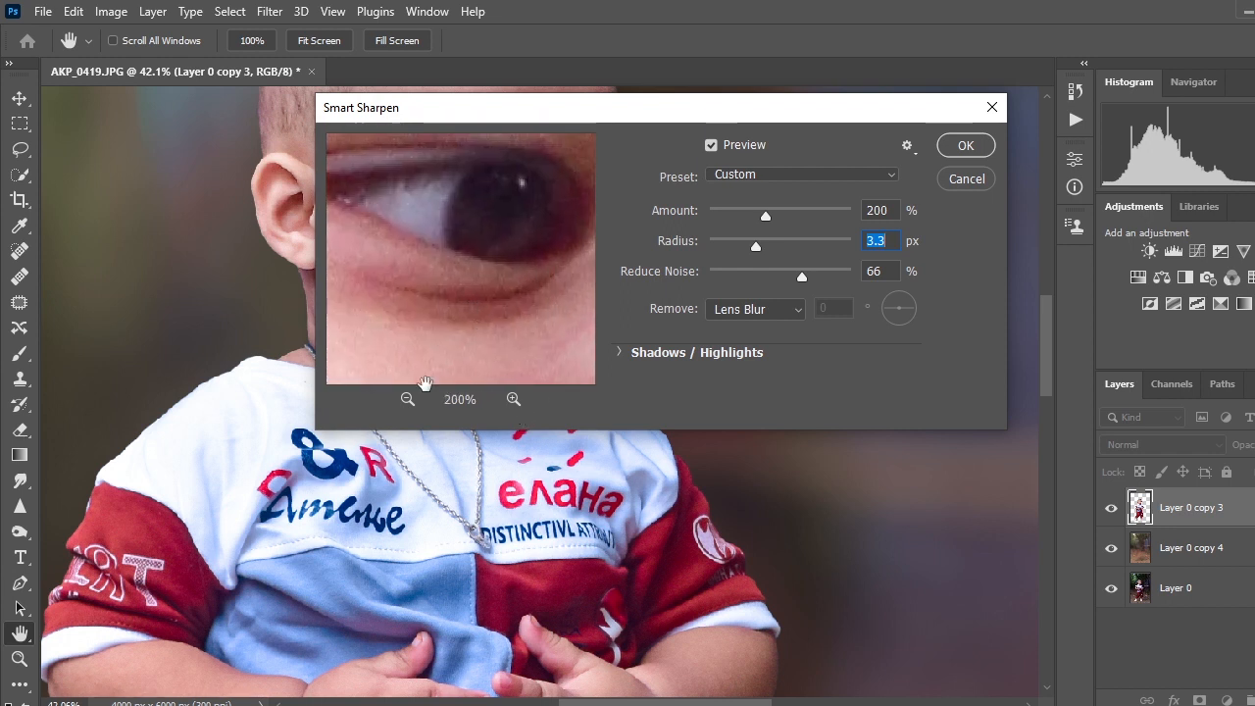
click(408, 400)
drag(515, 296, 493, 329)
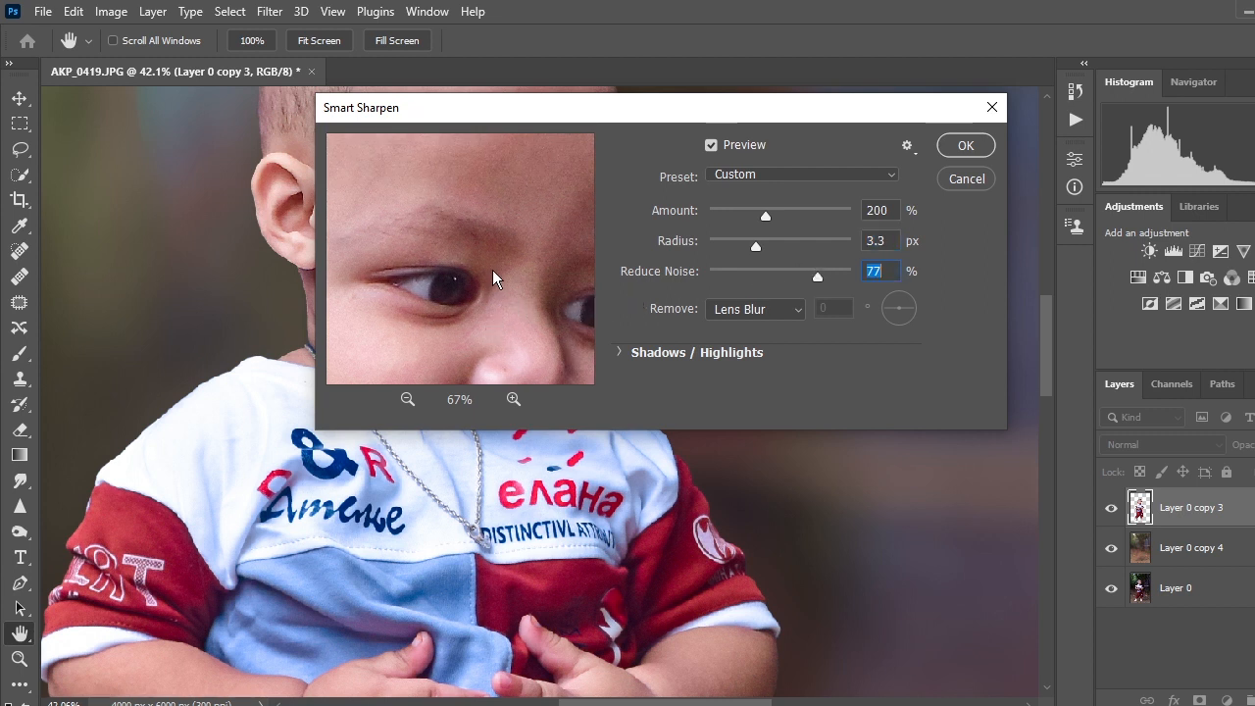
drag(509, 294, 493, 247)
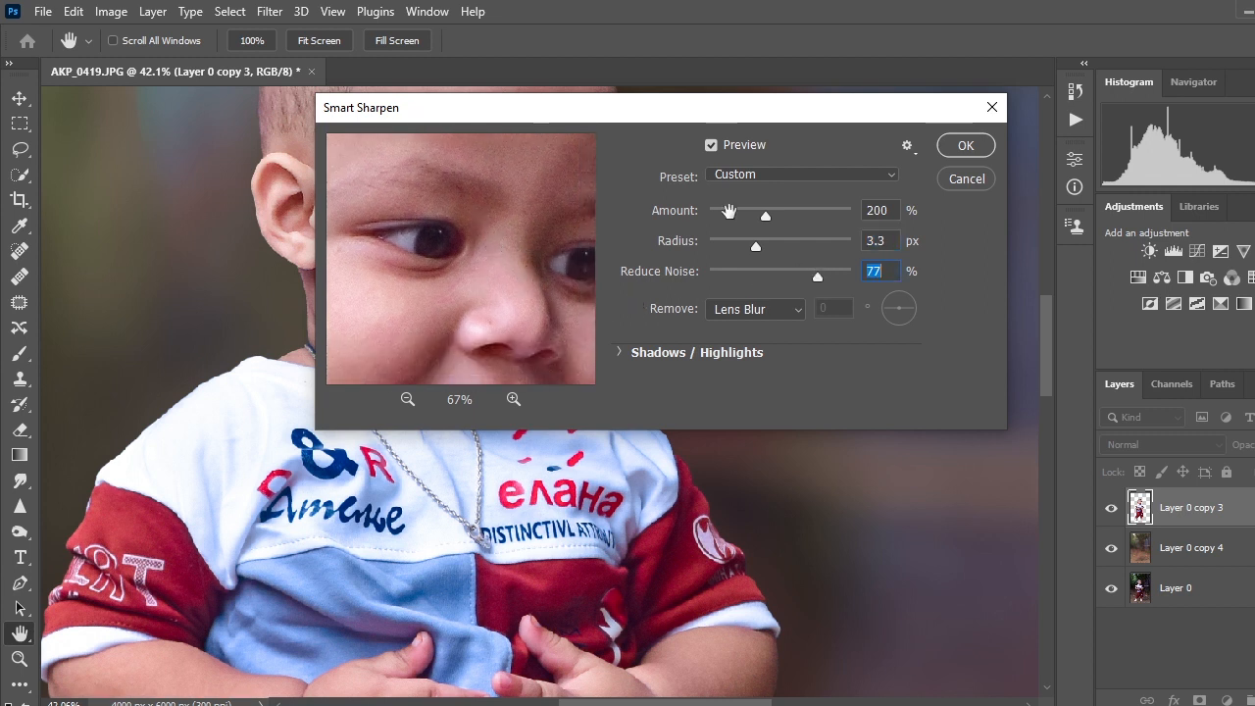
click(965, 146)
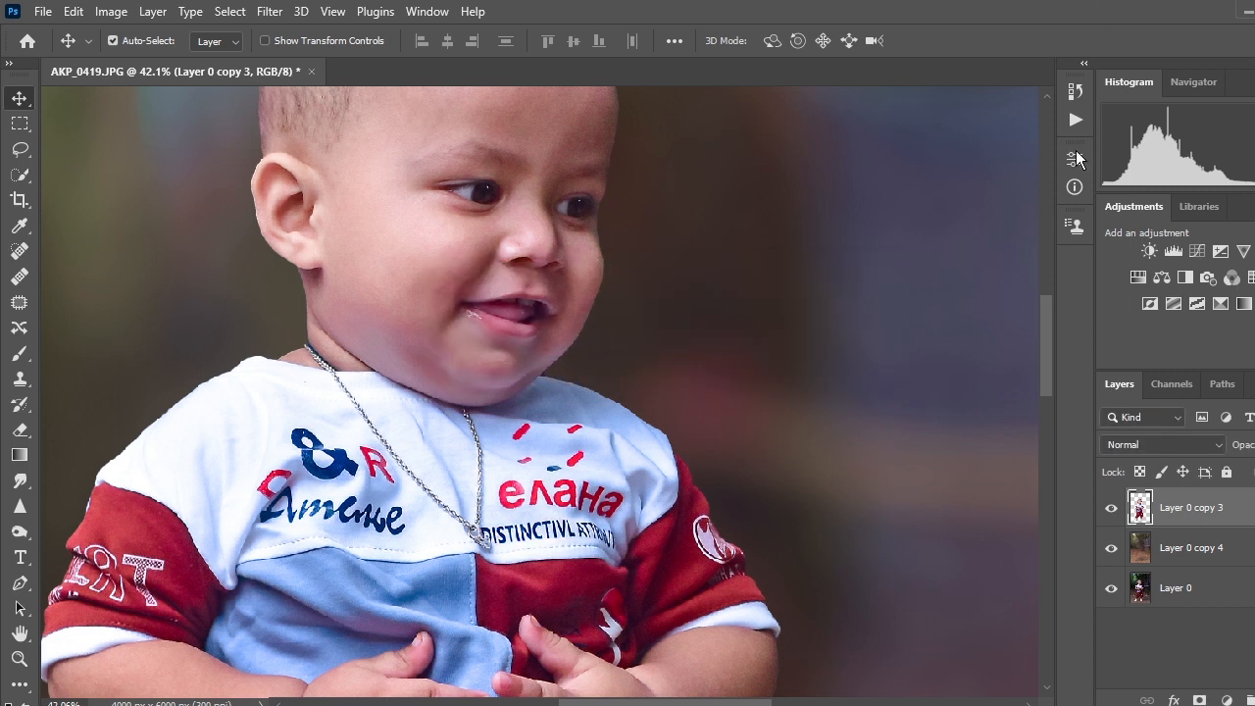
Check the sharpened cutout at full view and add a blank layer directly above Layer 0 copy 4
click(1112, 511)
scroll(814, 347, down, 5)
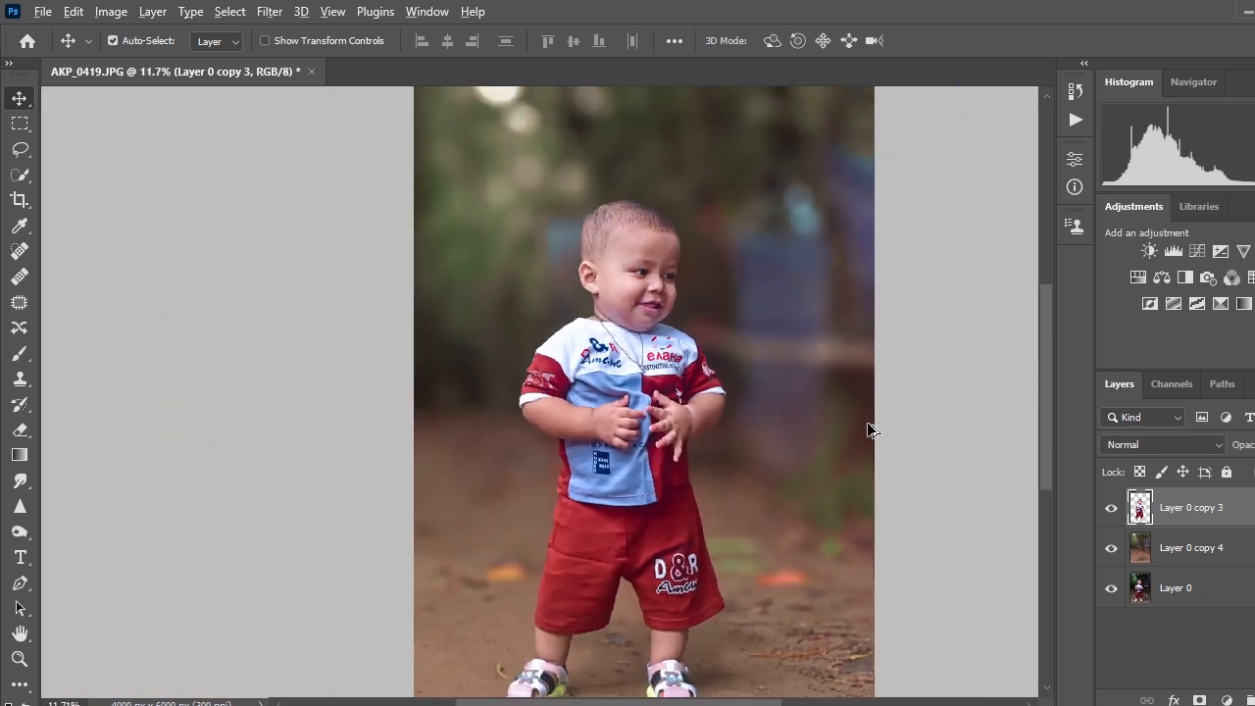
scroll(626, 401, right, 1)
scroll(728, 553, down, 3)
scroll(740, 557, up, 3)
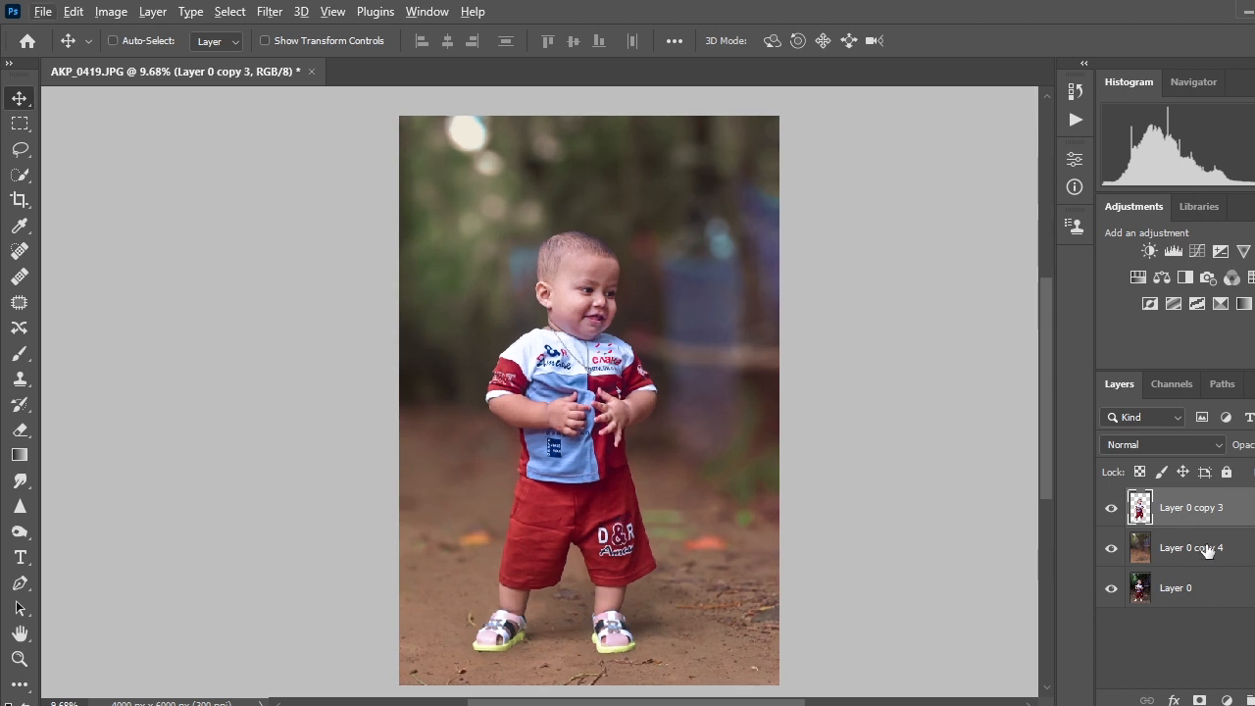
shift+click(1206, 549)
right_click(1209, 547)
click(1245, 519)
click(1243, 550)
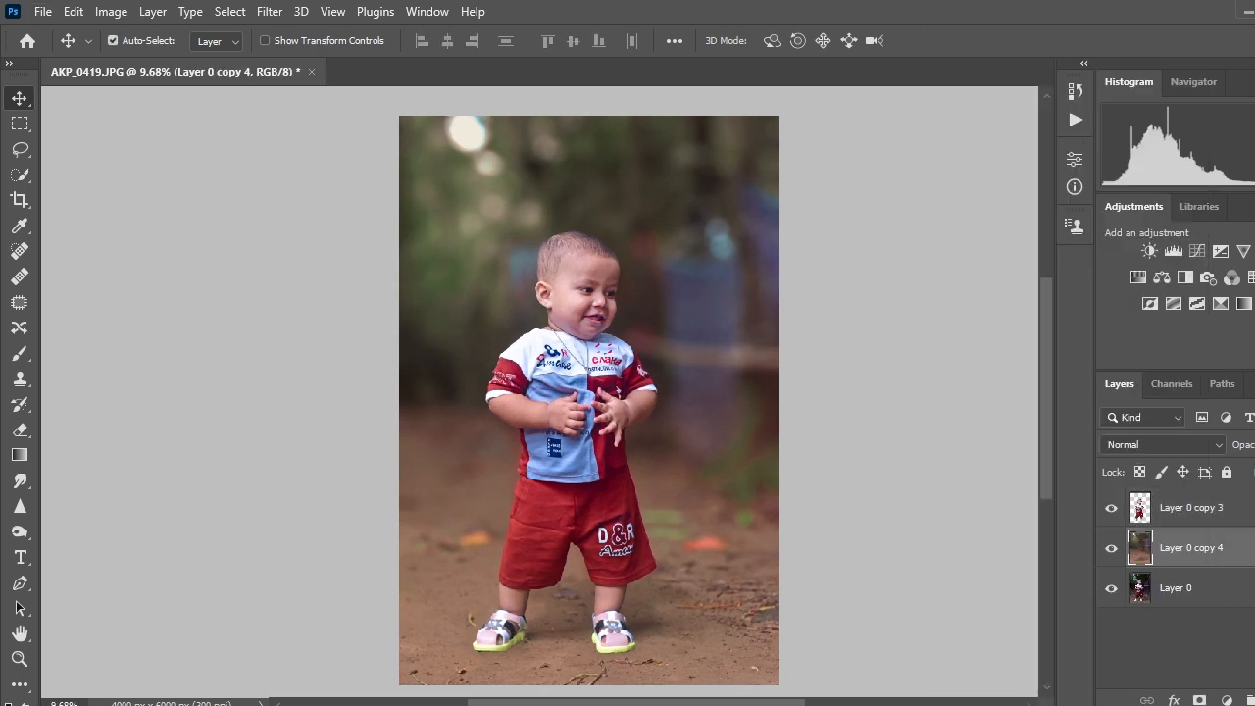
key(ctrl+shift+alt+n)
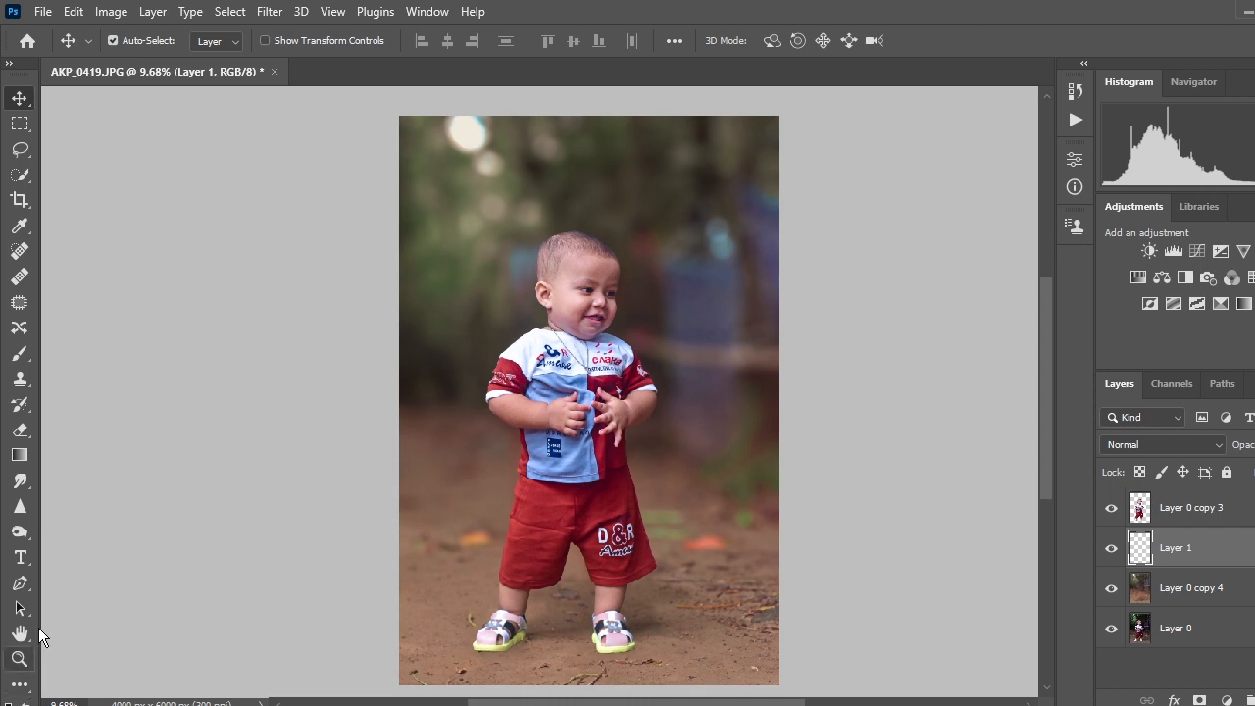
Expand the toolbar to two columns and confirm white (ffffff) as the foreground colour
click(10, 65)
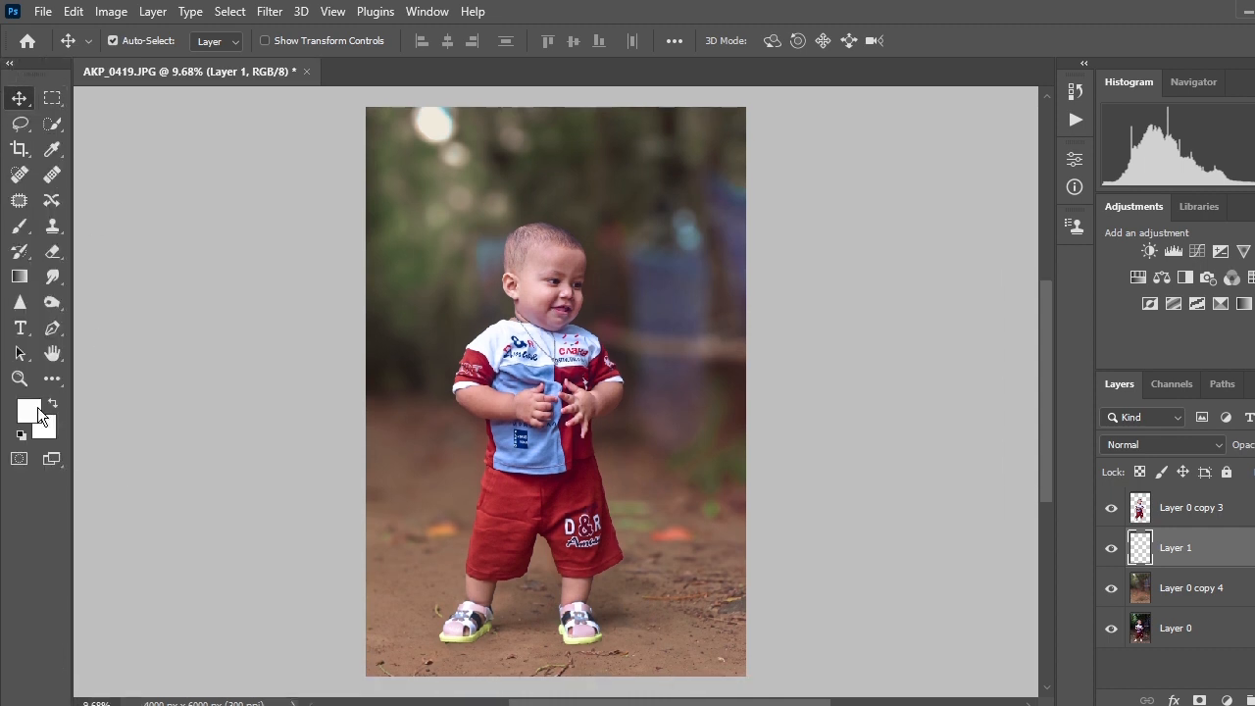
click(40, 413)
drag(558, 188, 410, 134)
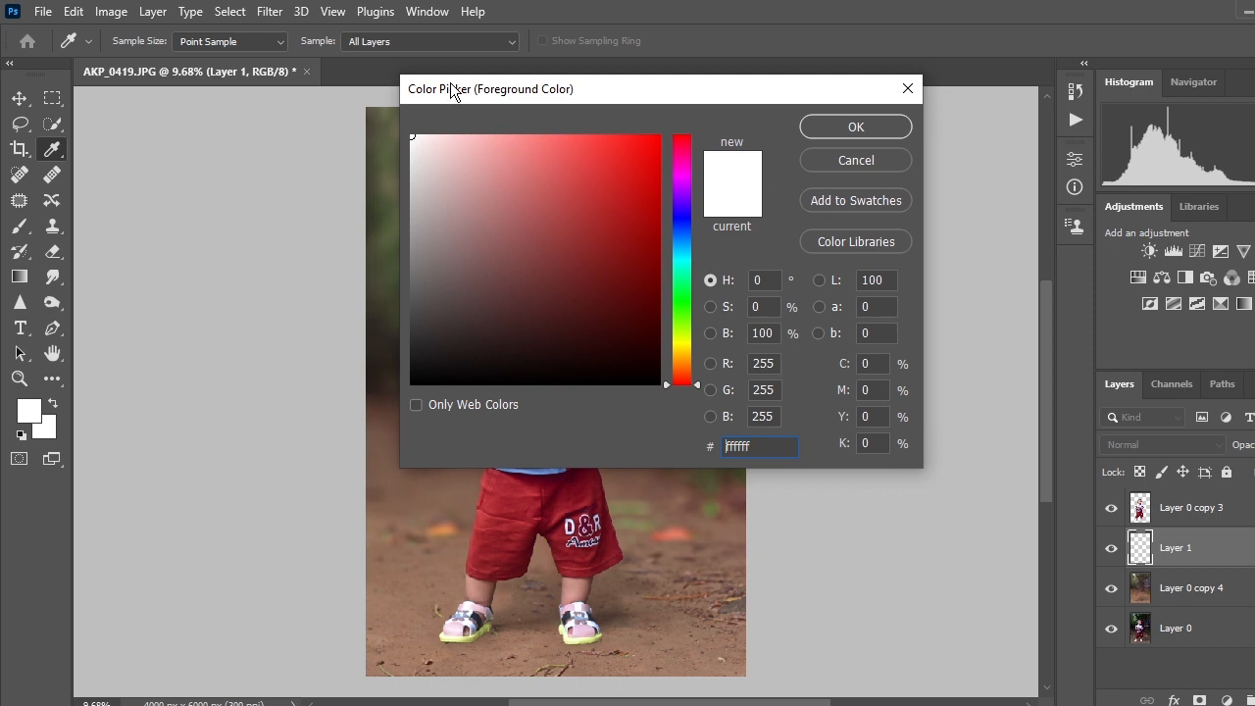
click(829, 128)
Paint a large soft white glow behind the child's head and torso on Layer 1 with the Brush tool
click(26, 230)
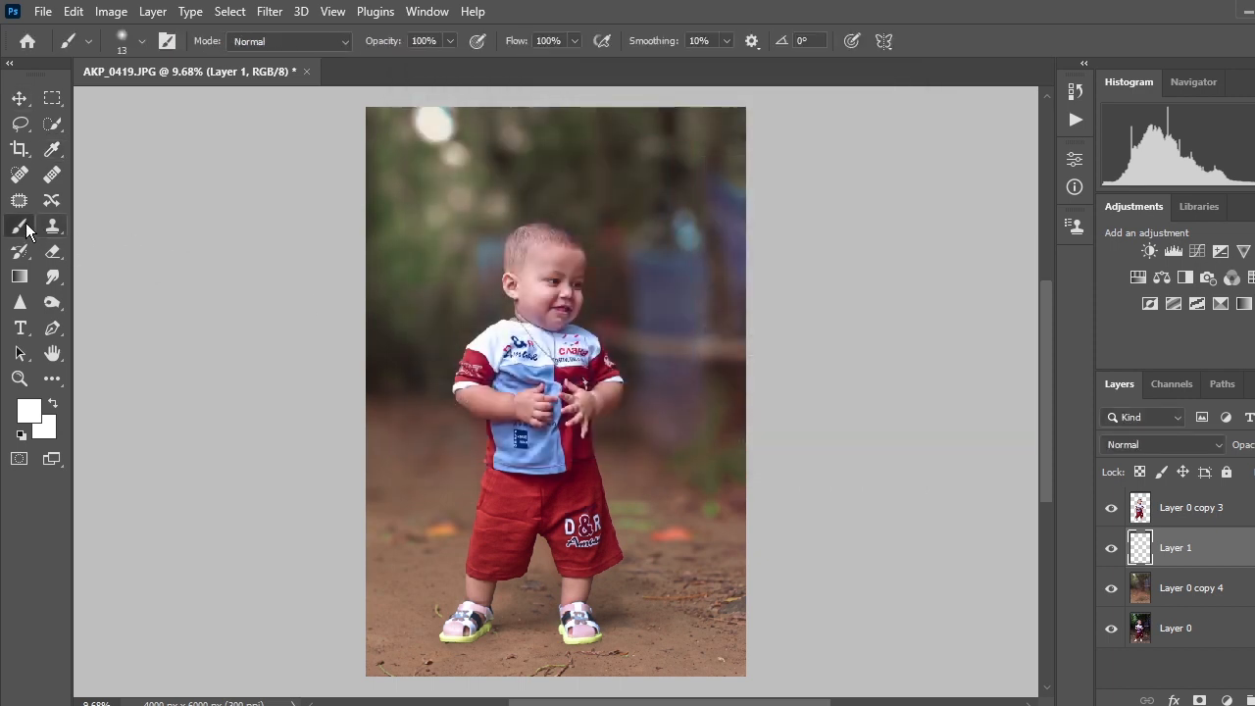
right_click(27, 230)
click(140, 41)
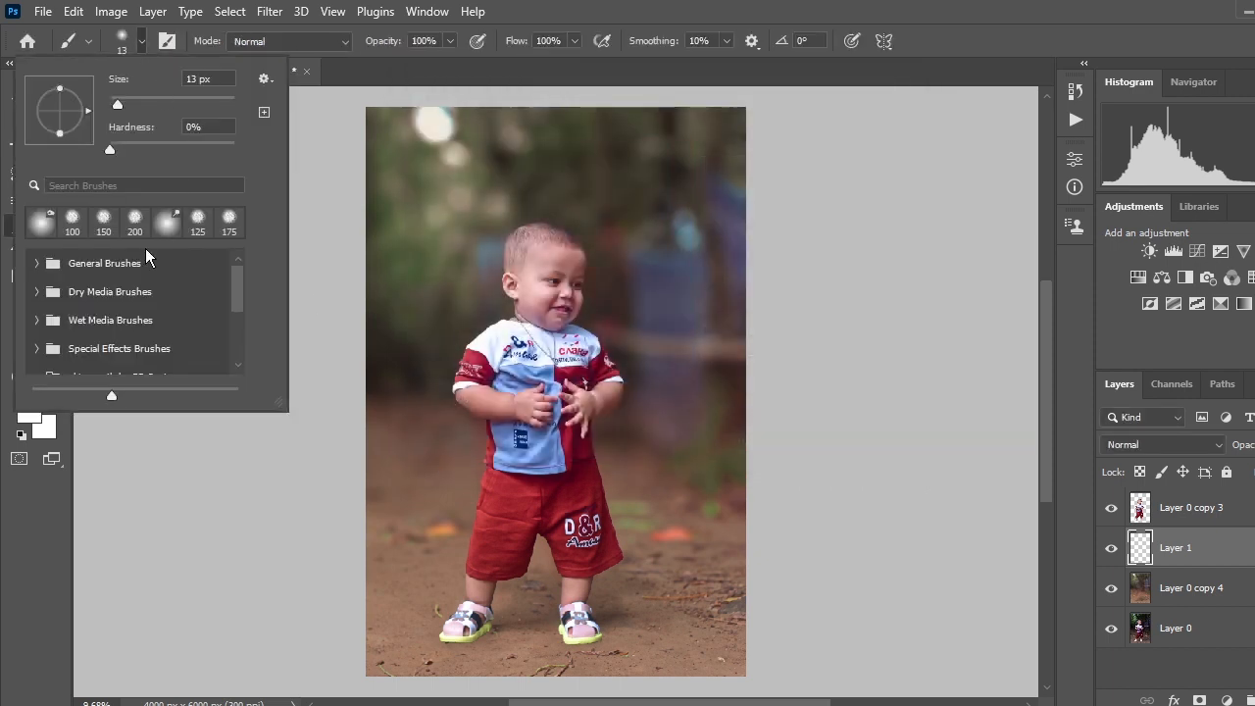
click(49, 225)
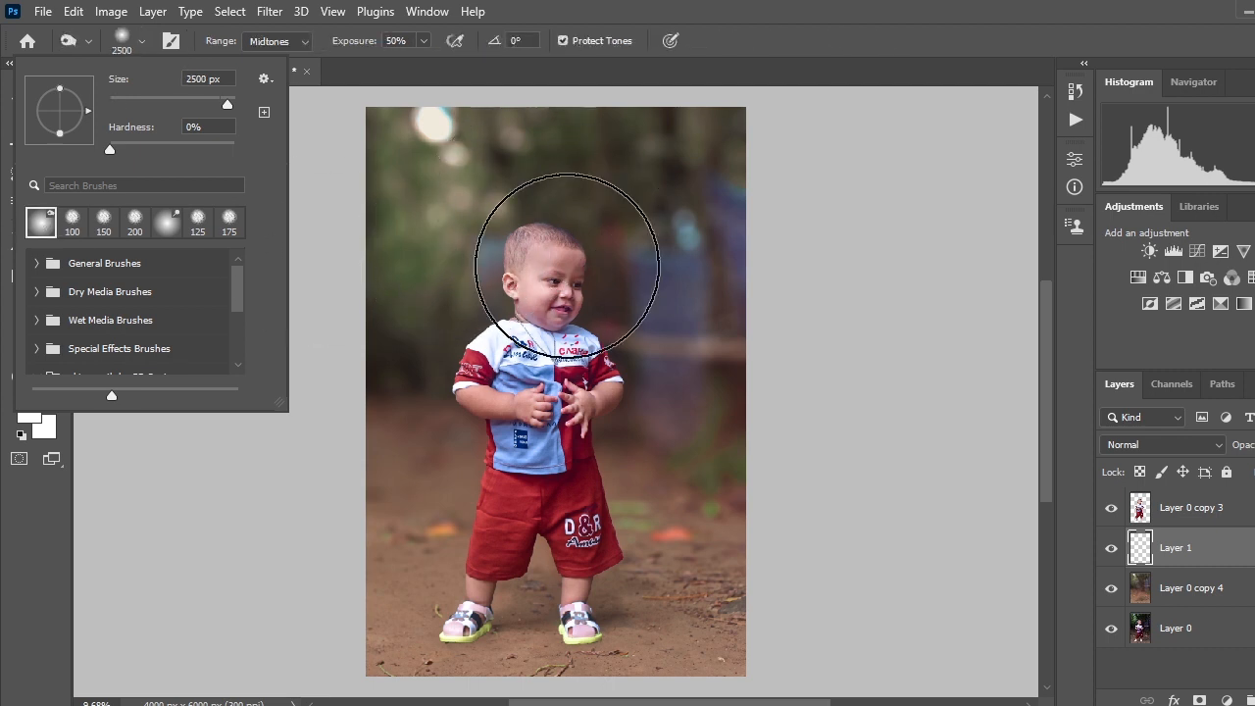
key(b)
drag(526, 252, 527, 503)
key(bracketright)
click(18, 98)
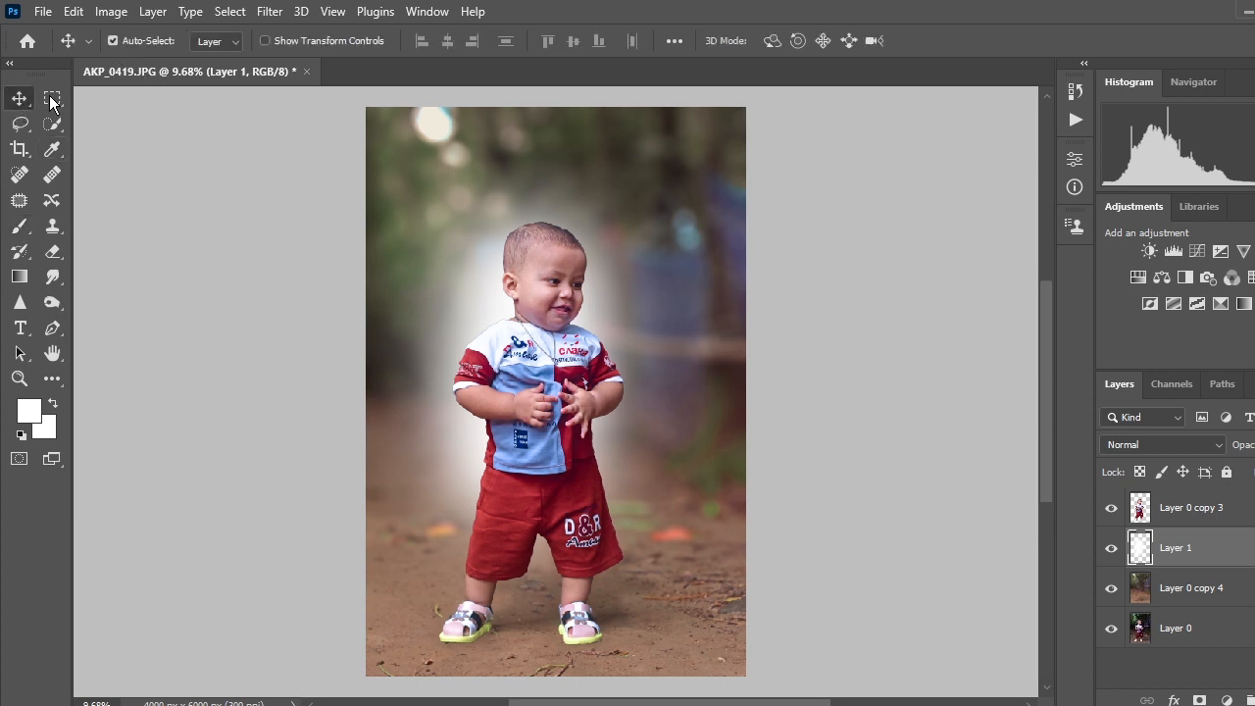
Set the blend mode of the white glow layer to Overlay
click(1144, 444)
scroll(1141, 412, down, 2)
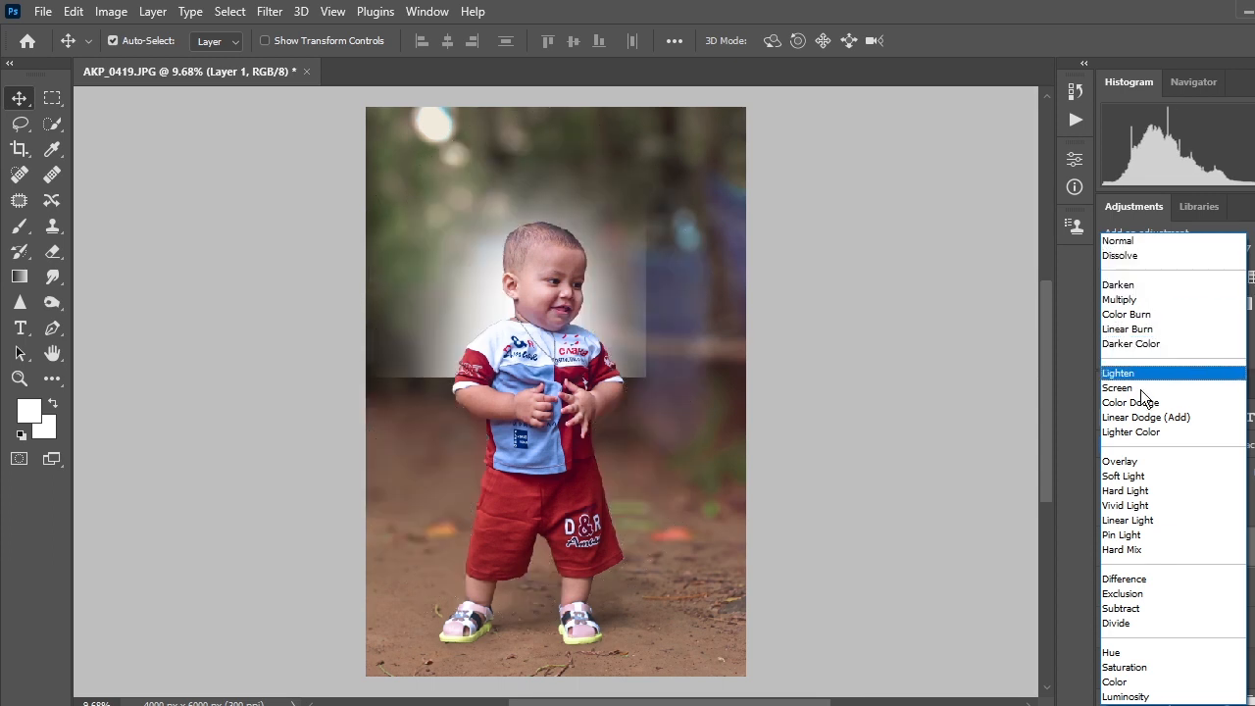
click(1138, 467)
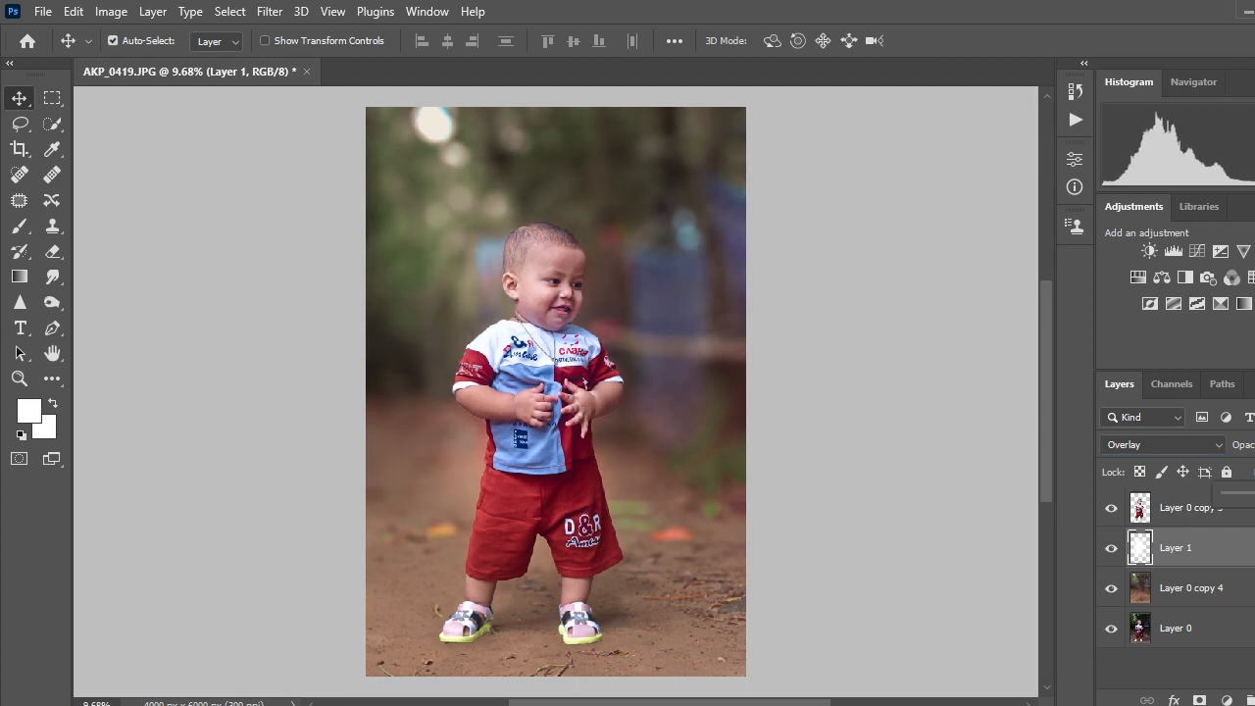
Scale the white glow on Layer 1 up to about 144% and move it up behind the child
key(ctrl+t)
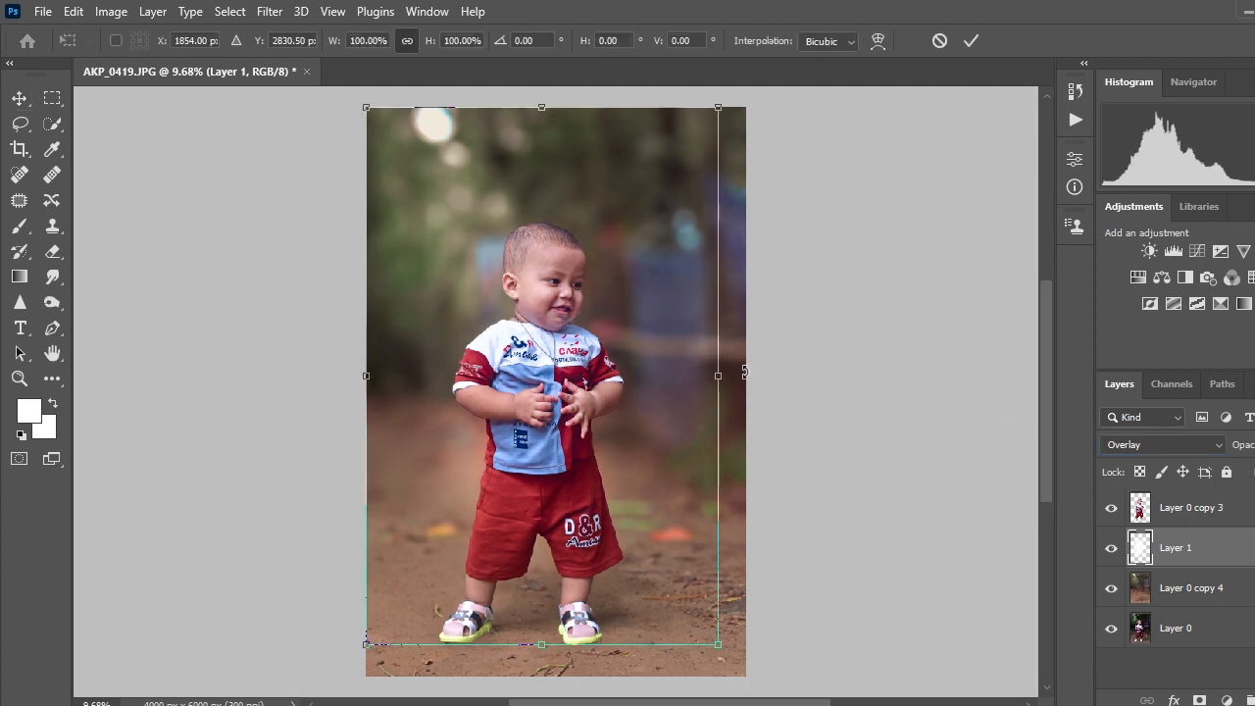
drag(724, 370, 880, 241)
drag(770, 327, 692, 225)
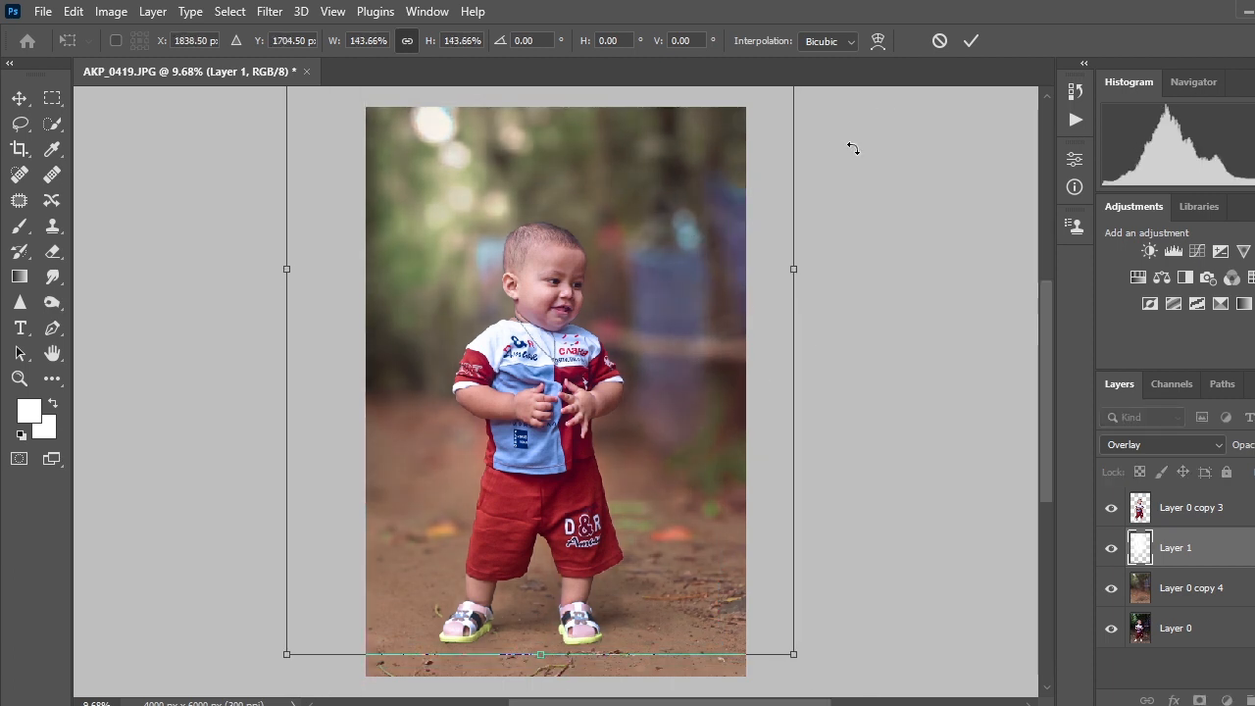
click(970, 40)
scroll(599, 353, down, 4)
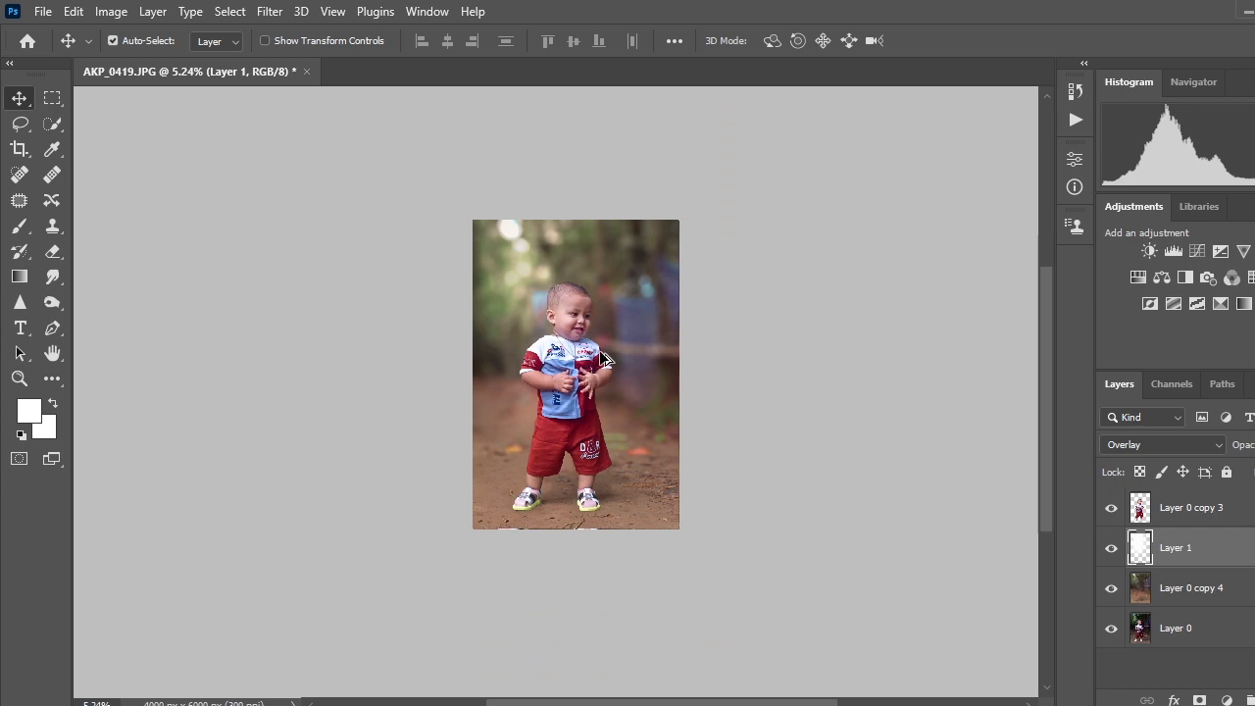
scroll(608, 355, up, 5)
scroll(548, 277, up, 3)
scroll(548, 276, up, 1)
scroll(588, 323, down, 4)
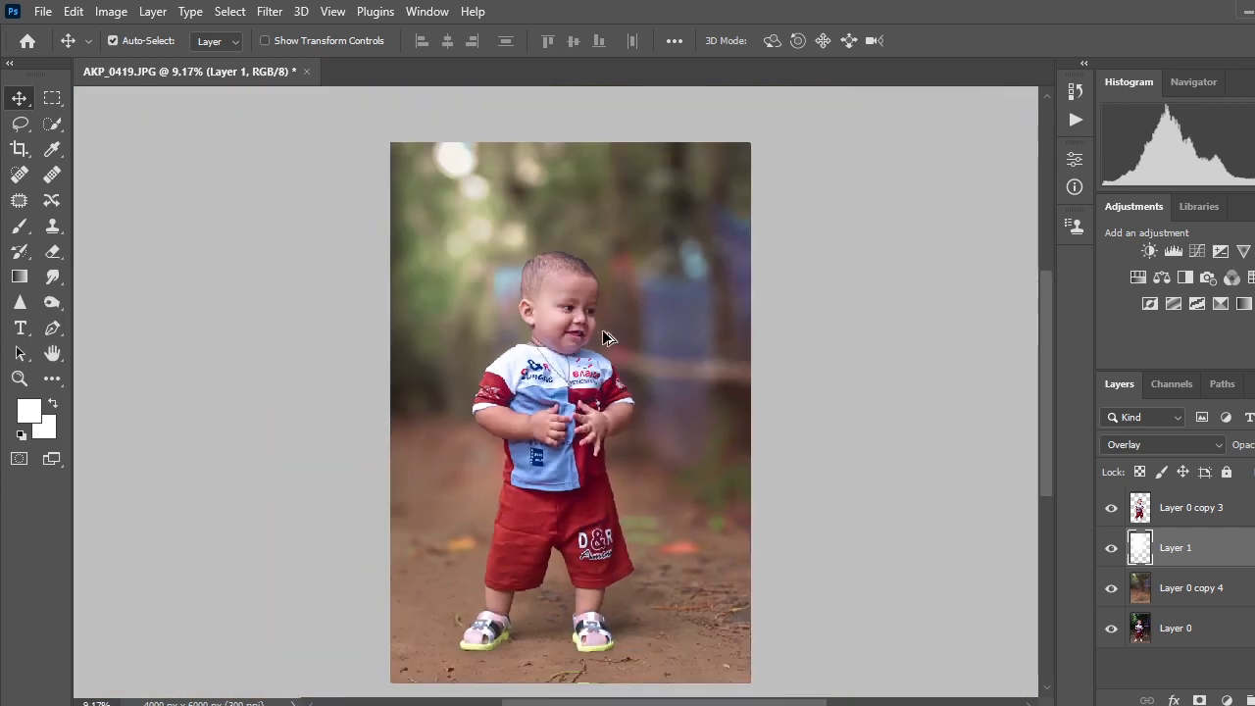
right_click(1240, 550)
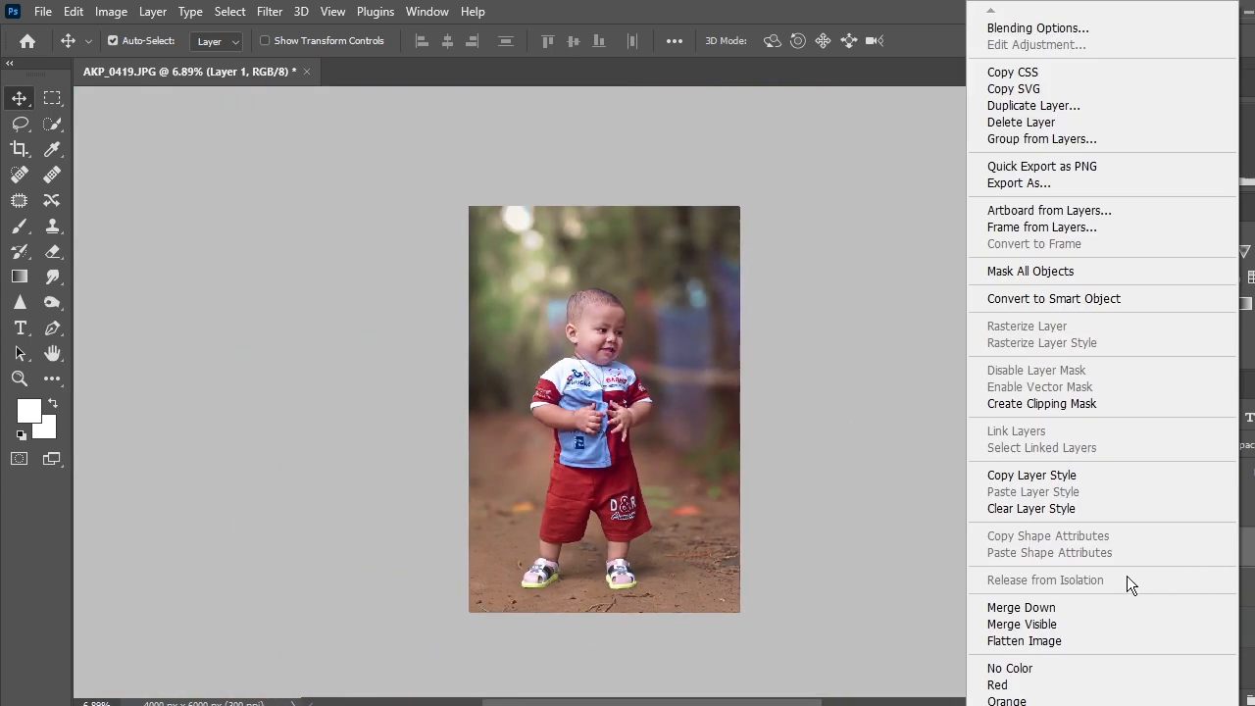
click(1074, 622)
key(ctrl+z)
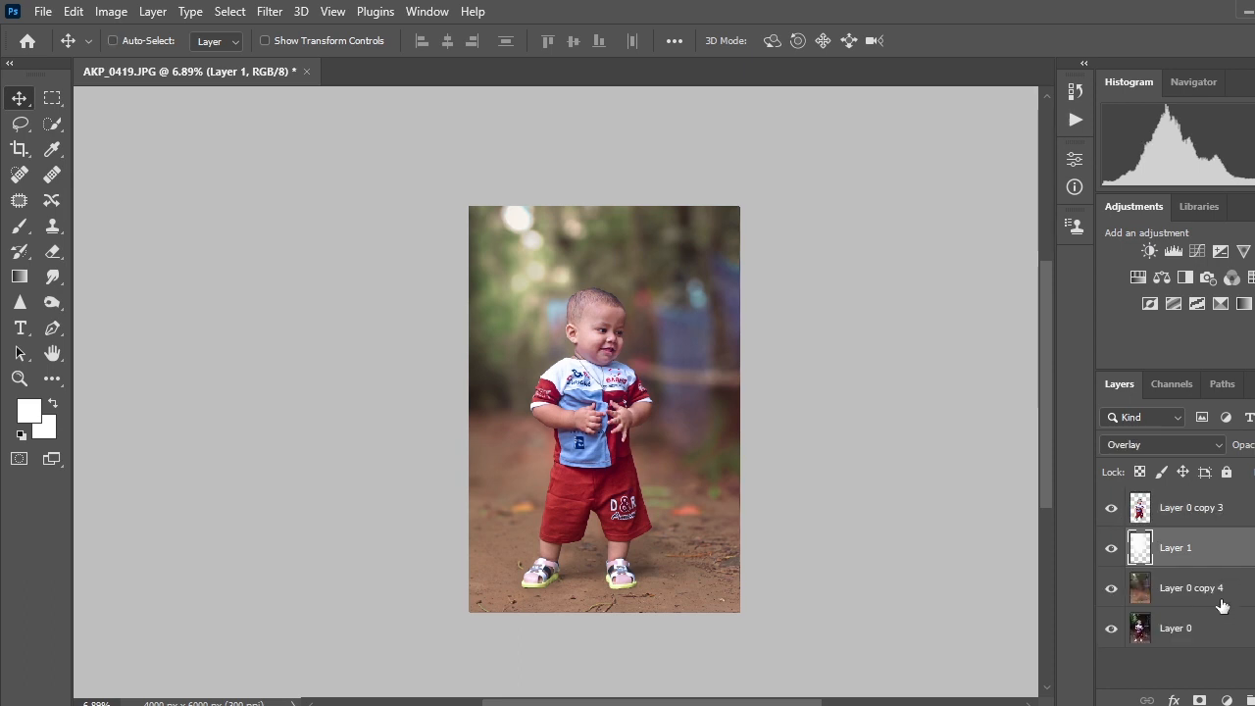
Merge Layer 0 copy 3, Layer 1 and Layer 0 copy 4 into one layer and compare it with the original photo
ctrl+click(1218, 598)
ctrl+click(1202, 516)
right_click(1202, 517)
click(1056, 606)
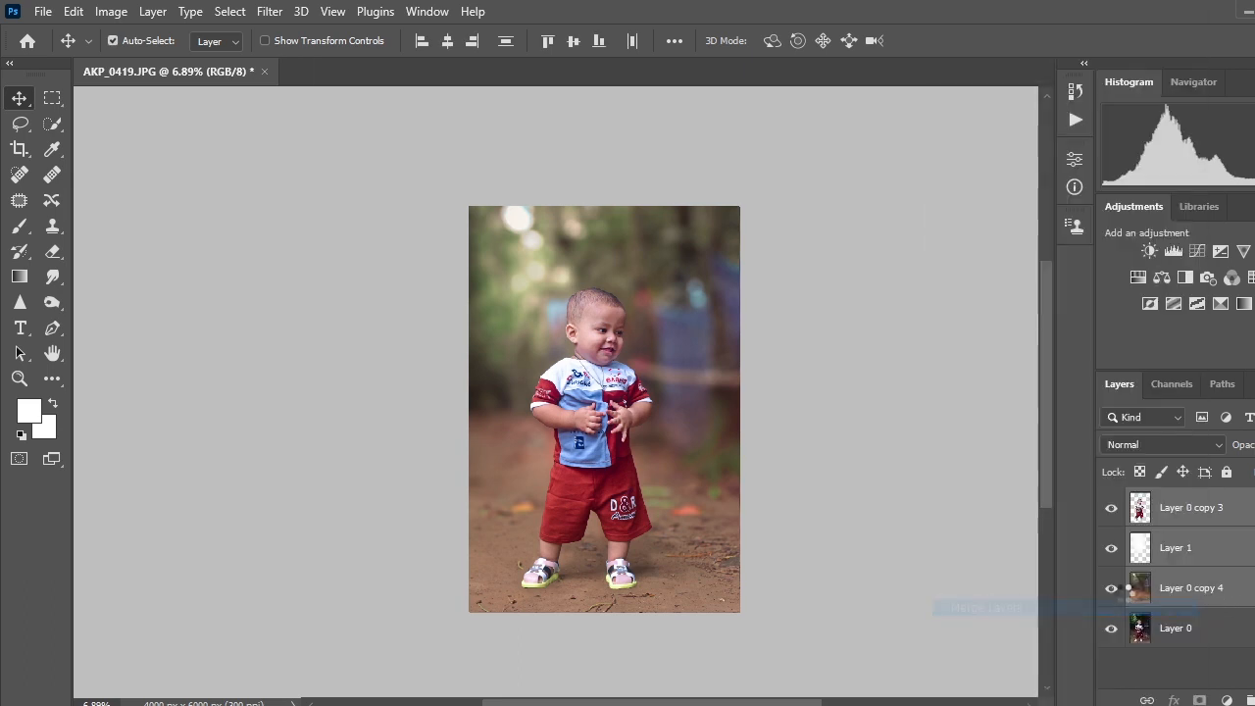
click(1110, 509)
click(1110, 508)
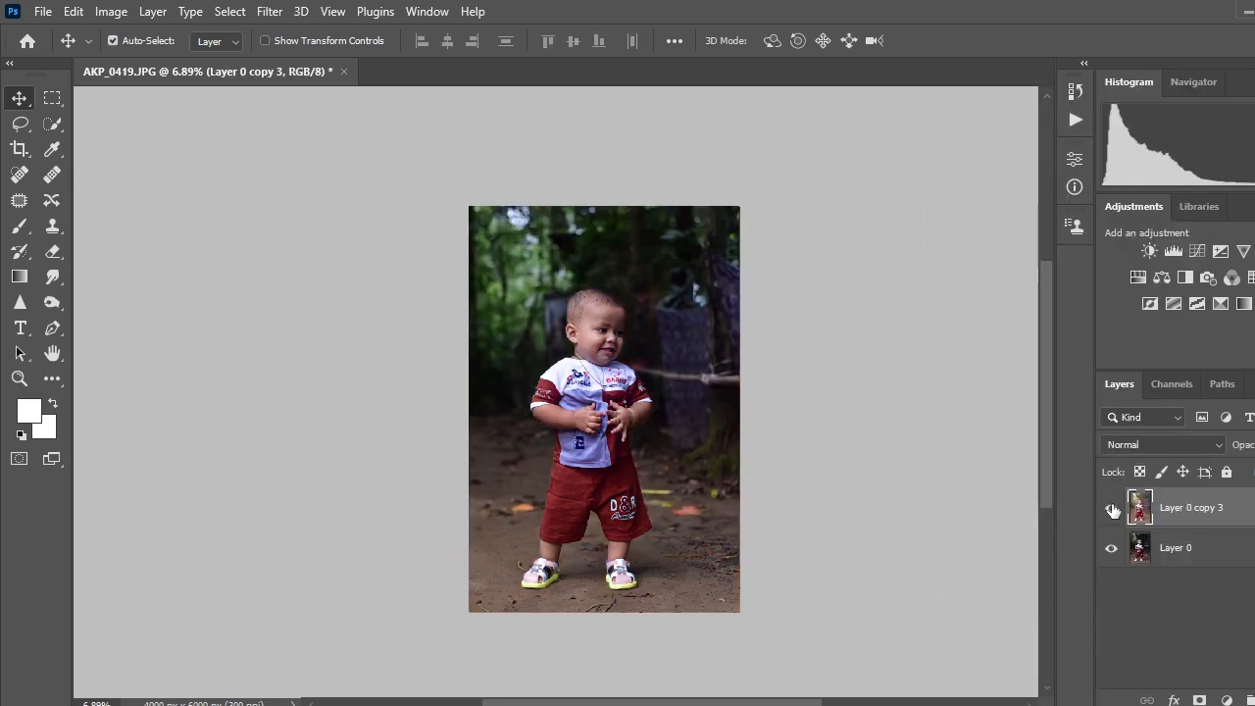
scroll(624, 395, up, 3)
click(1111, 509)
click(1110, 509)
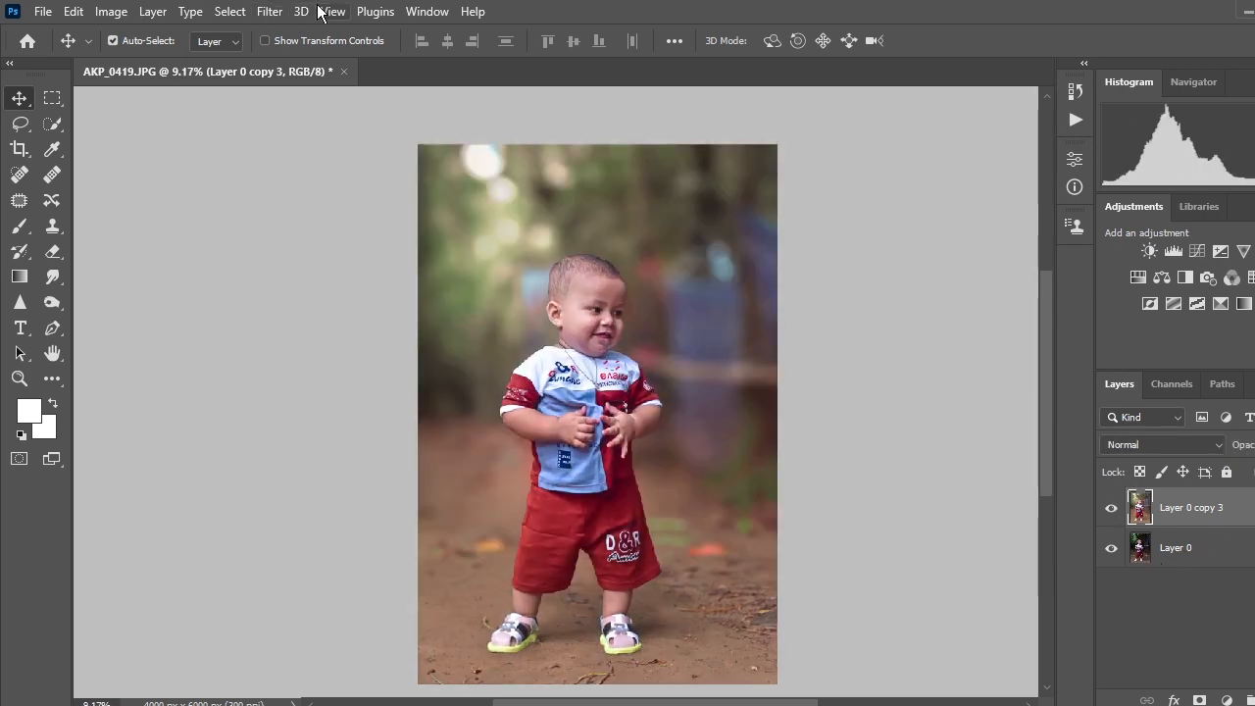
click(270, 11)
click(299, 162)
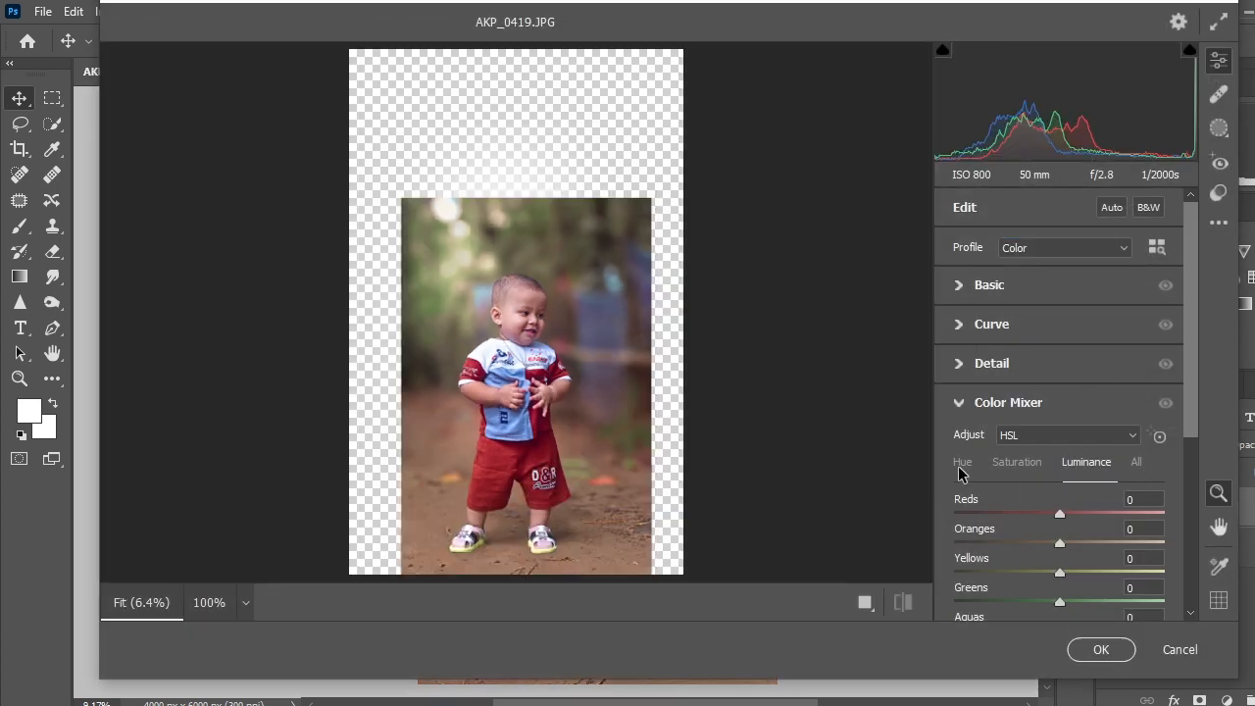
click(960, 468)
scroll(1050, 490, down, 2)
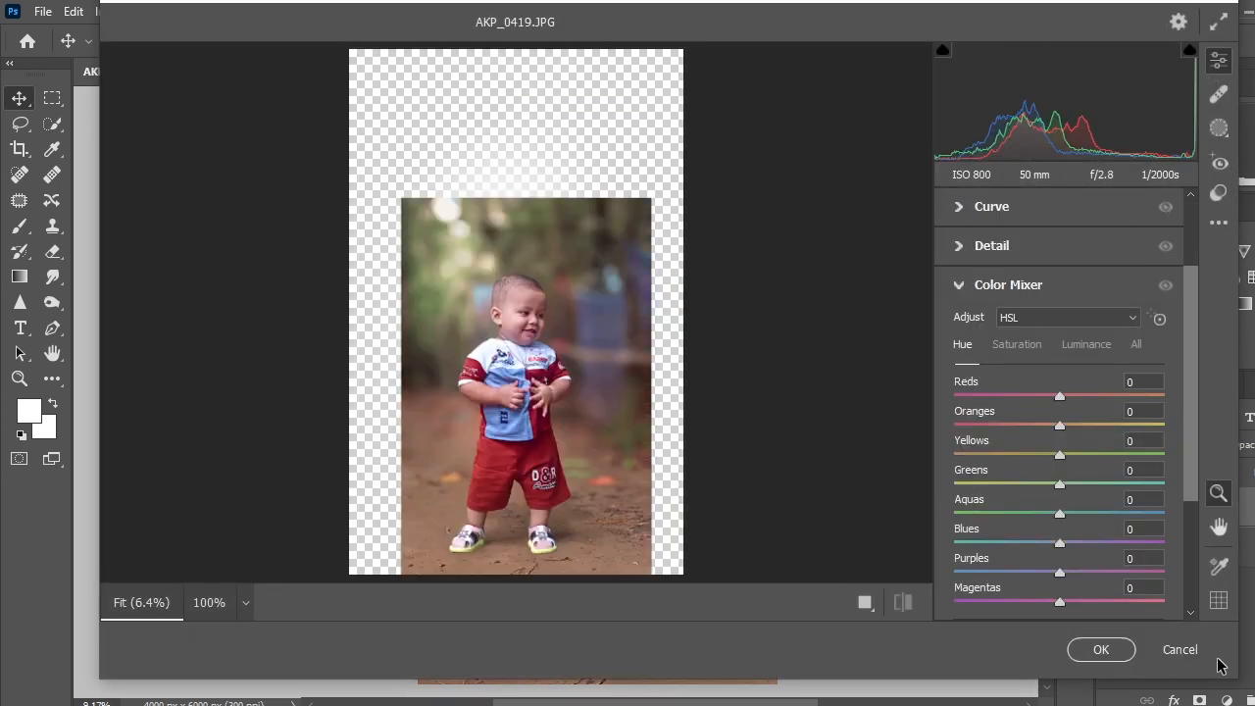
click(1181, 649)
Crop the document to the existing canvas bounds, deleting the pixels outside, and return to the Move tool
click(19, 148)
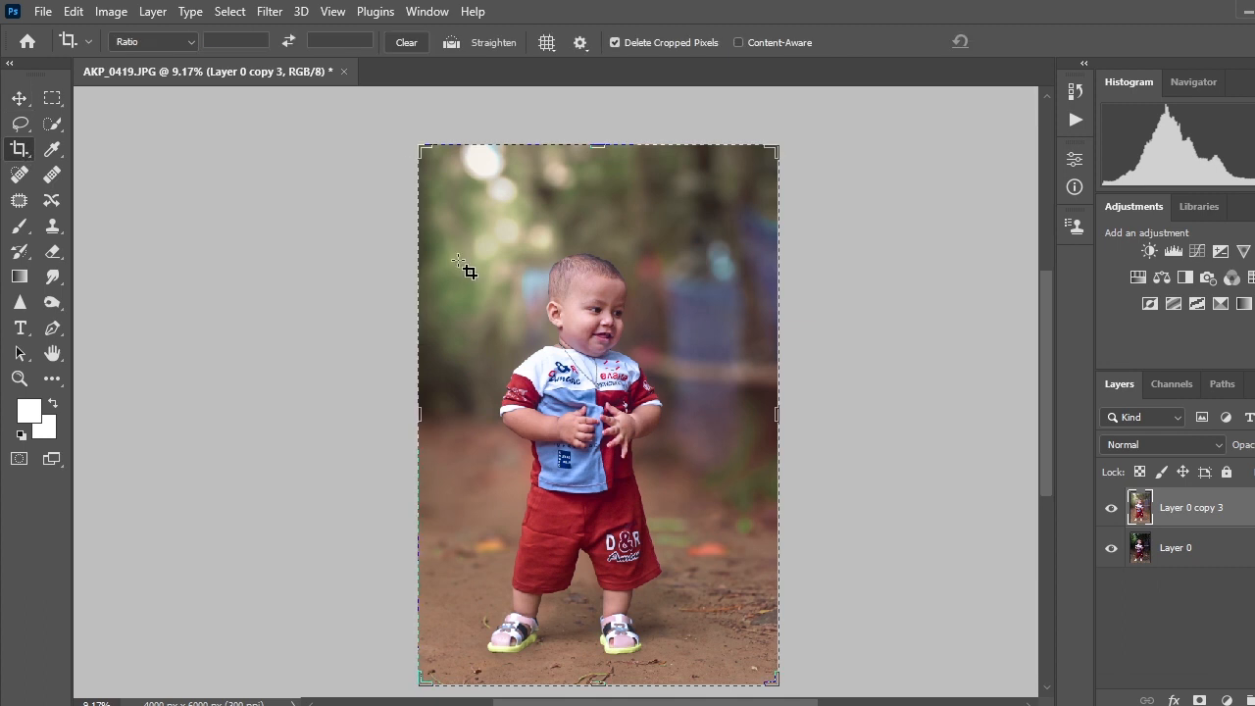
click(477, 284)
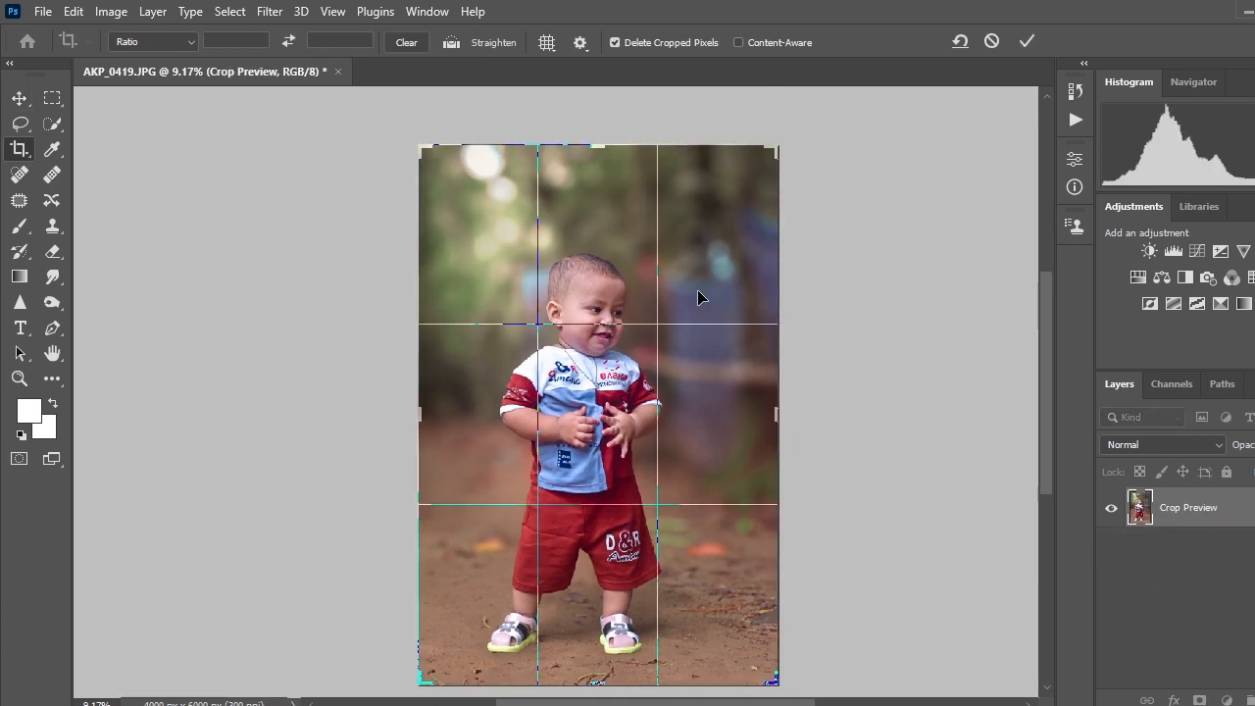
key(Return)
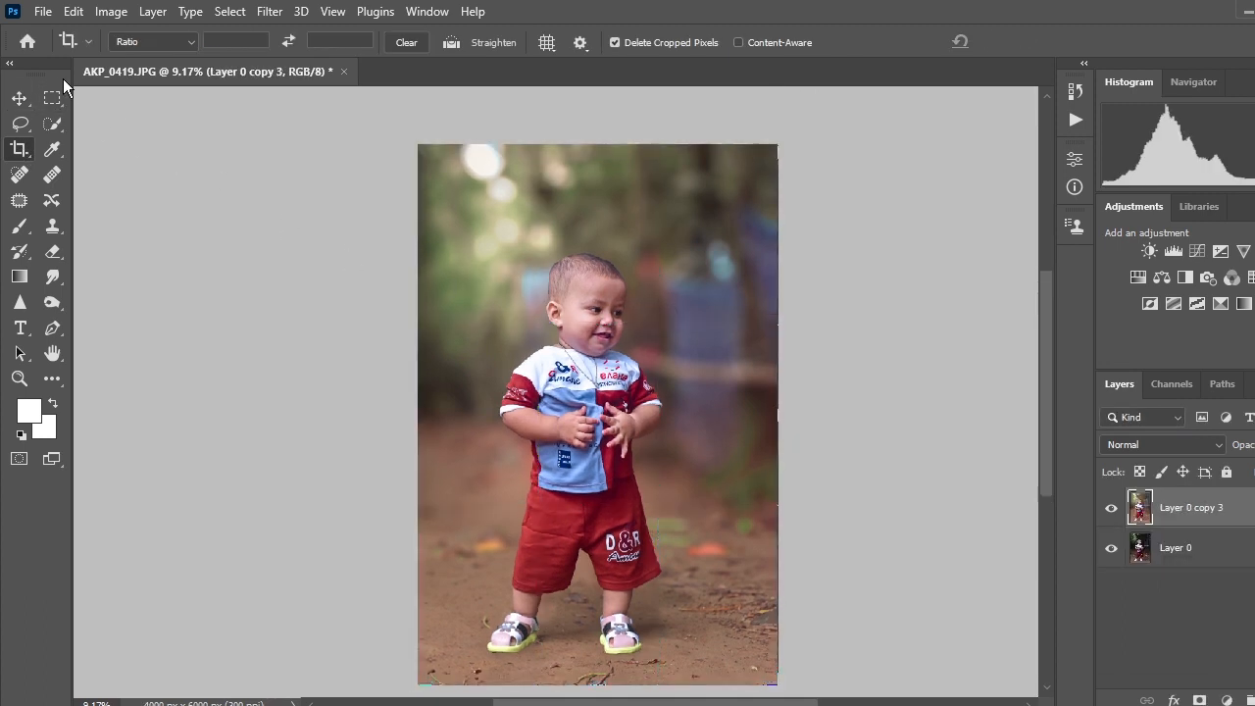
click(19, 98)
In the Camera Raw Filter's Color Mixer, set the Greens hue to -96, raise the Yellows and Aquas hues, and lower the Blues hue
click(301, 160)
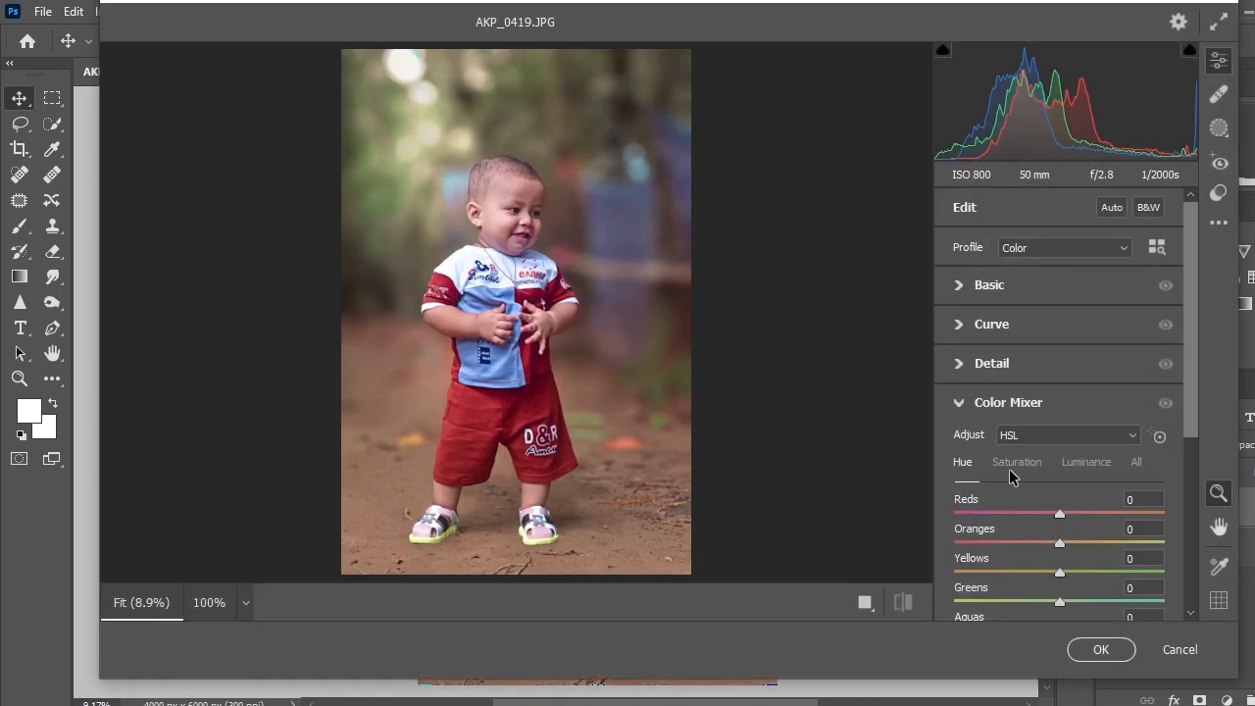
click(1015, 464)
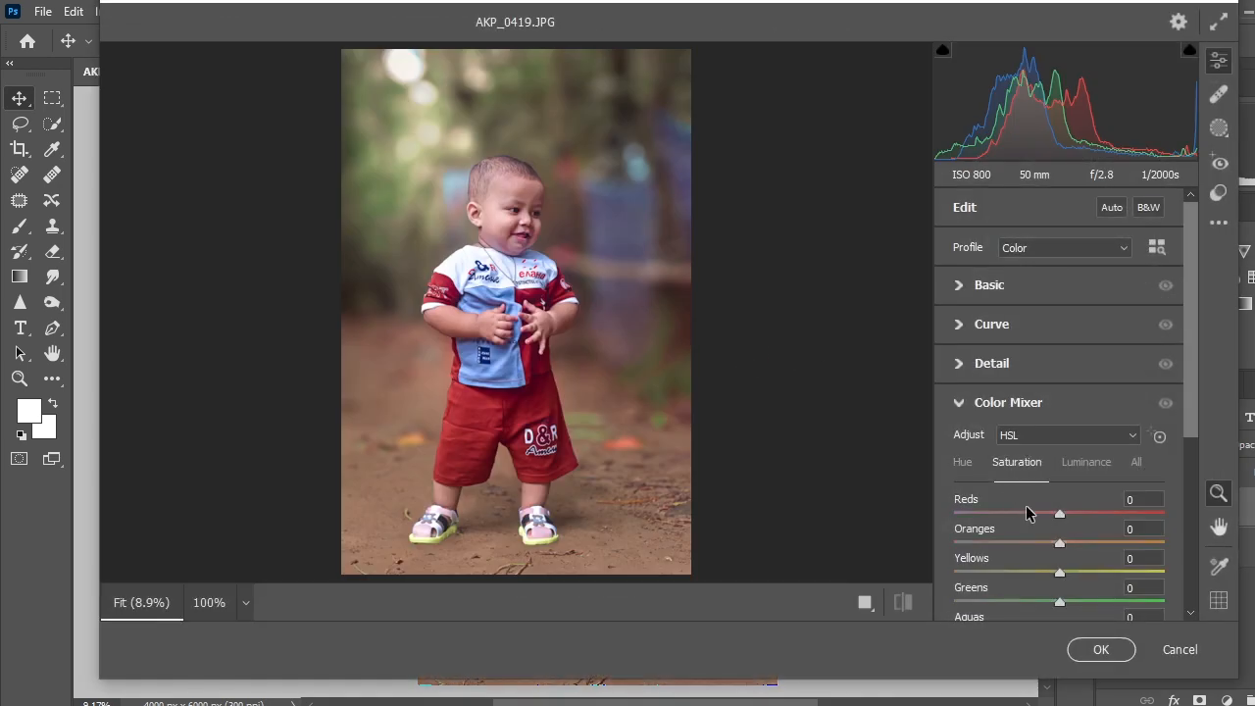
scroll(1029, 490, down, 3)
click(965, 227)
drag(1058, 368, 959, 362)
scroll(593, 394, up, 1)
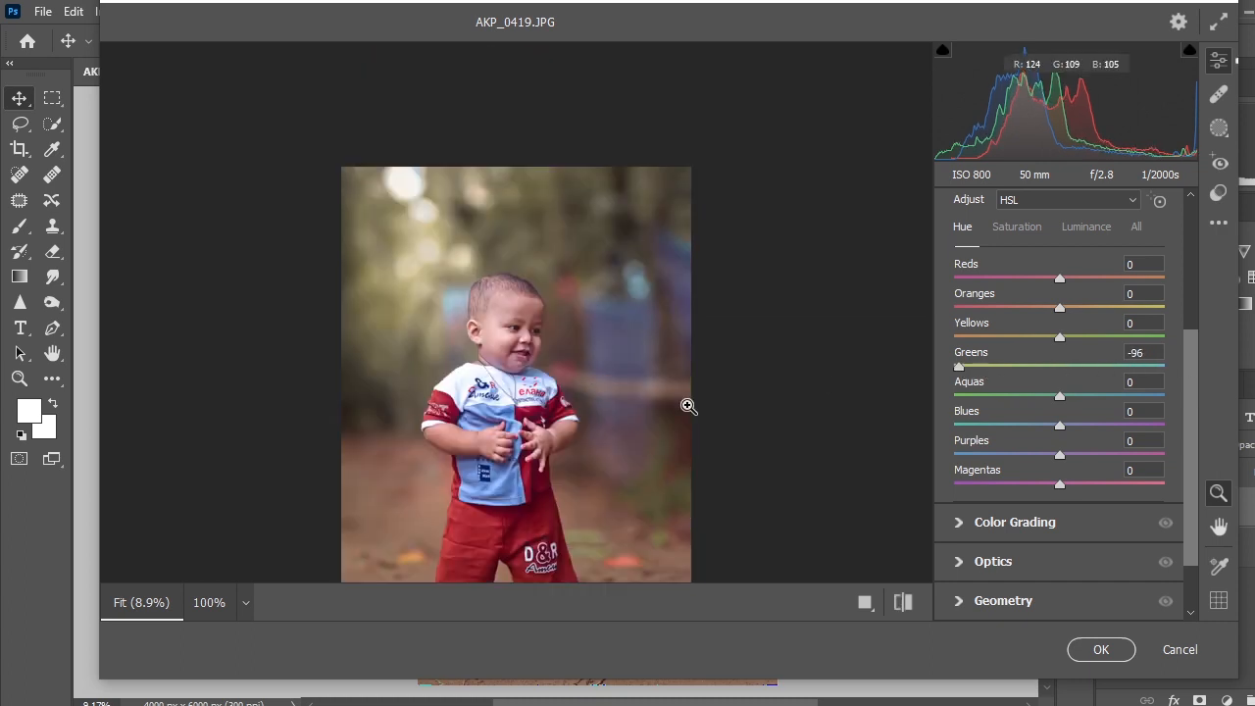
mouse_move(1056, 340)
mouse_down()
mouse_move(885, 342)
mouse_move(1186, 360)
mouse_move(1086, 353)
mouse_move(1075, 337)
mouse_up()
scroll(660, 405, down, 1)
scroll(659, 406, up, 1)
drag(1059, 397, 1235, 405)
drag(1059, 427, 1028, 449)
Adjust the luminance of the Yellows, Blues and Purples in the Color Mixer
click(1016, 226)
click(1086, 227)
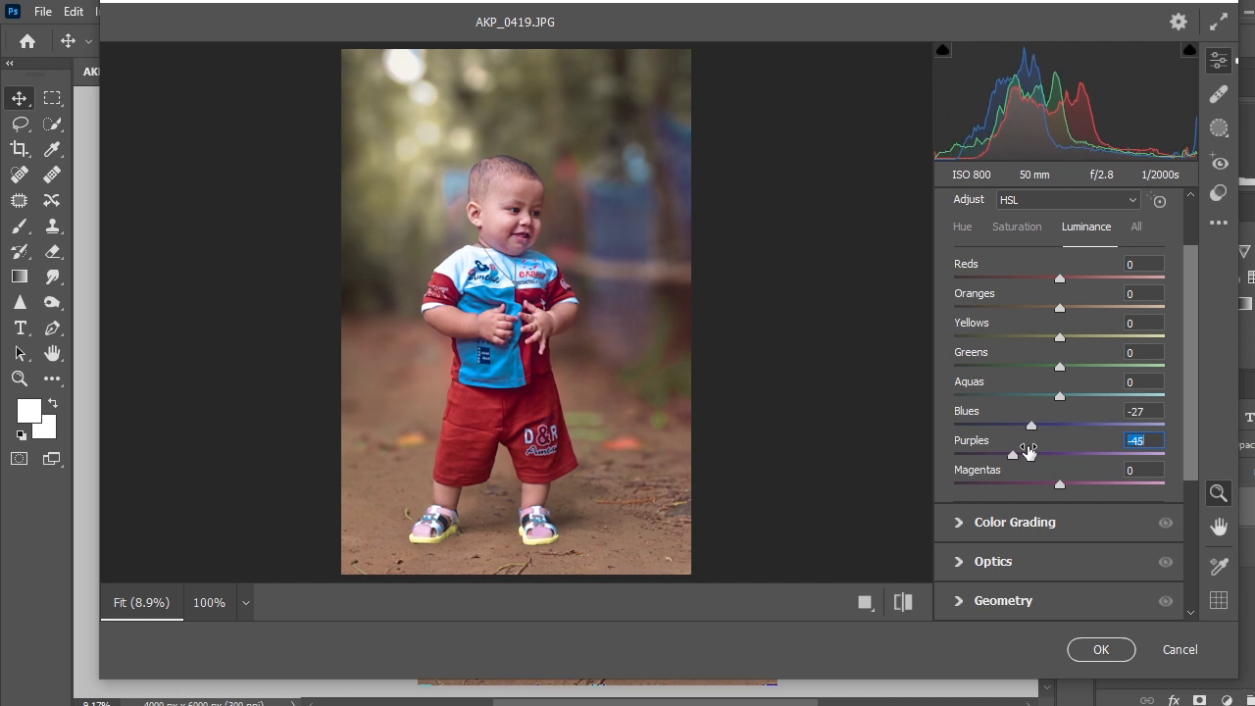
mouse_move(1058, 337)
mouse_down()
mouse_move(967, 342)
mouse_move(1056, 355)
mouse_move(1090, 343)
mouse_move(1073, 347)
mouse_up()
drag(1035, 418, 1067, 441)
Set the Color Mixer saturation to +75 for Yellows, +54 for Greens, +73 for Aquas and +37 for Blues
click(1017, 226)
drag(1059, 336, 1137, 336)
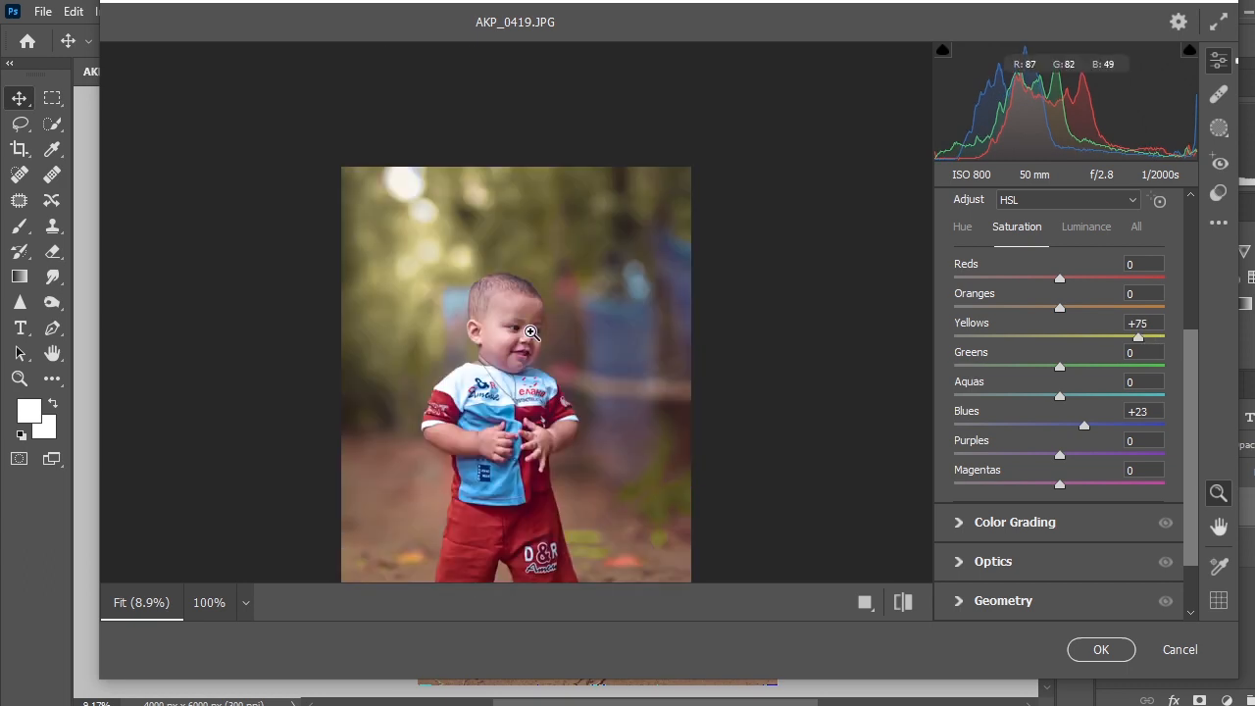
drag(1074, 422, 1071, 423)
drag(1058, 365, 1125, 365)
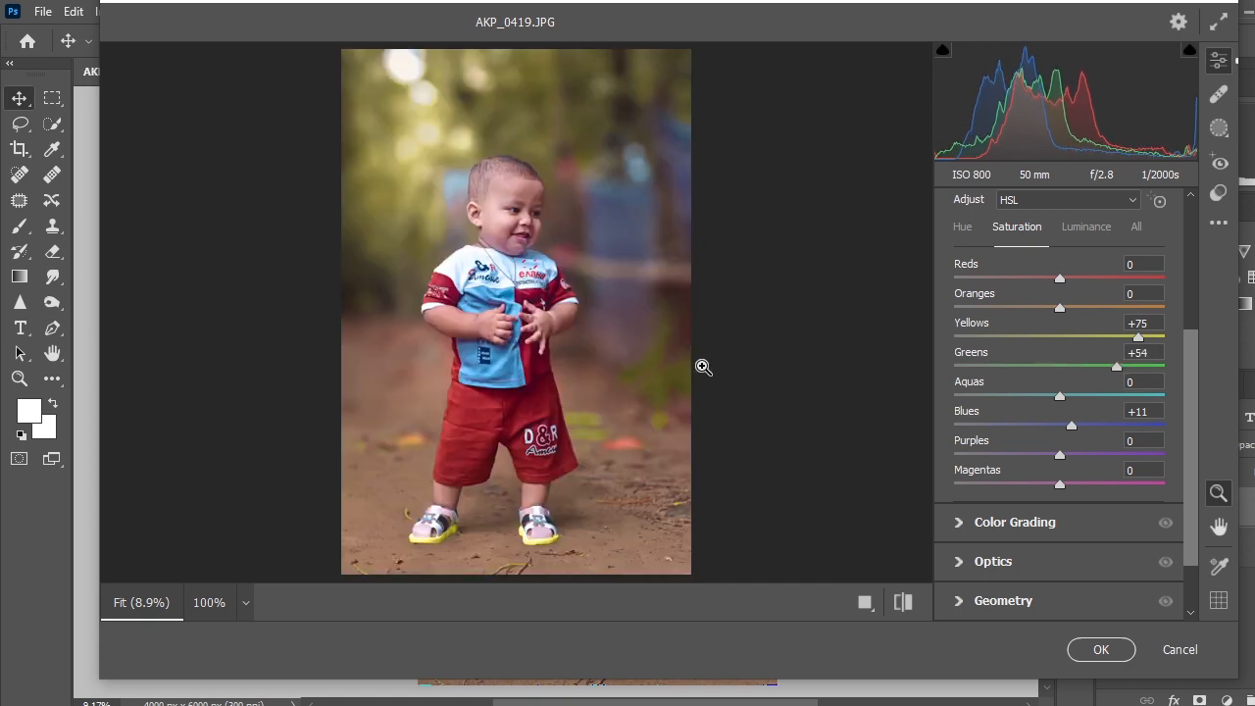
drag(1060, 396, 1137, 398)
drag(1072, 426, 1098, 428)
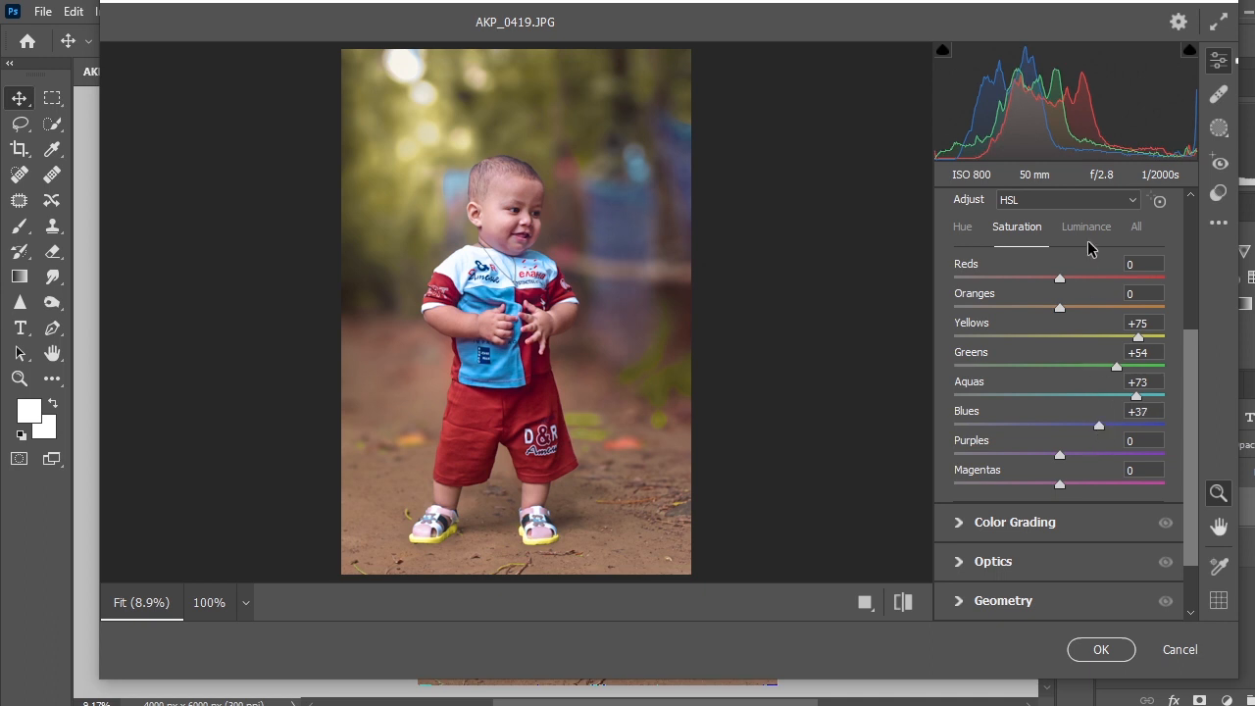
Darken the photo's edges with a Vignetting value of -16 and apply the Camera Raw Filter
scroll(1108, 353, down, 2)
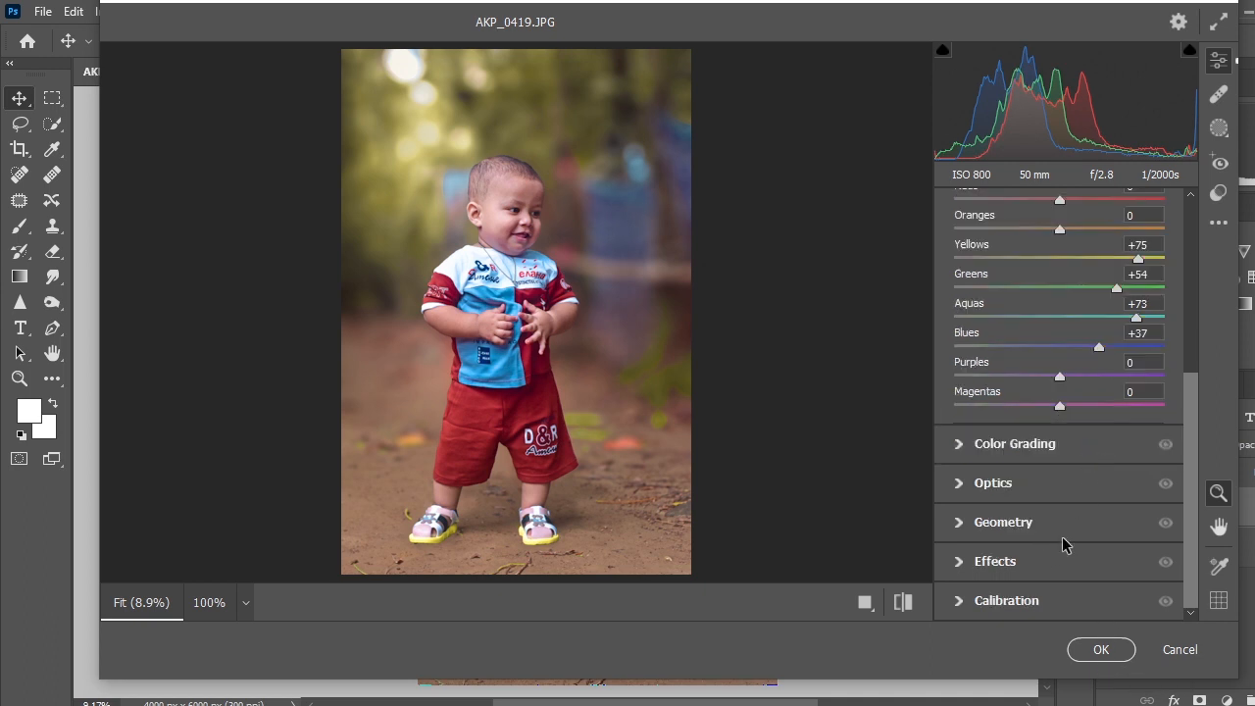
click(1006, 569)
mouse_move(1065, 559)
mouse_down()
mouse_move(1050, 545)
mouse_move(1030, 553)
mouse_move(1050, 547)
mouse_up()
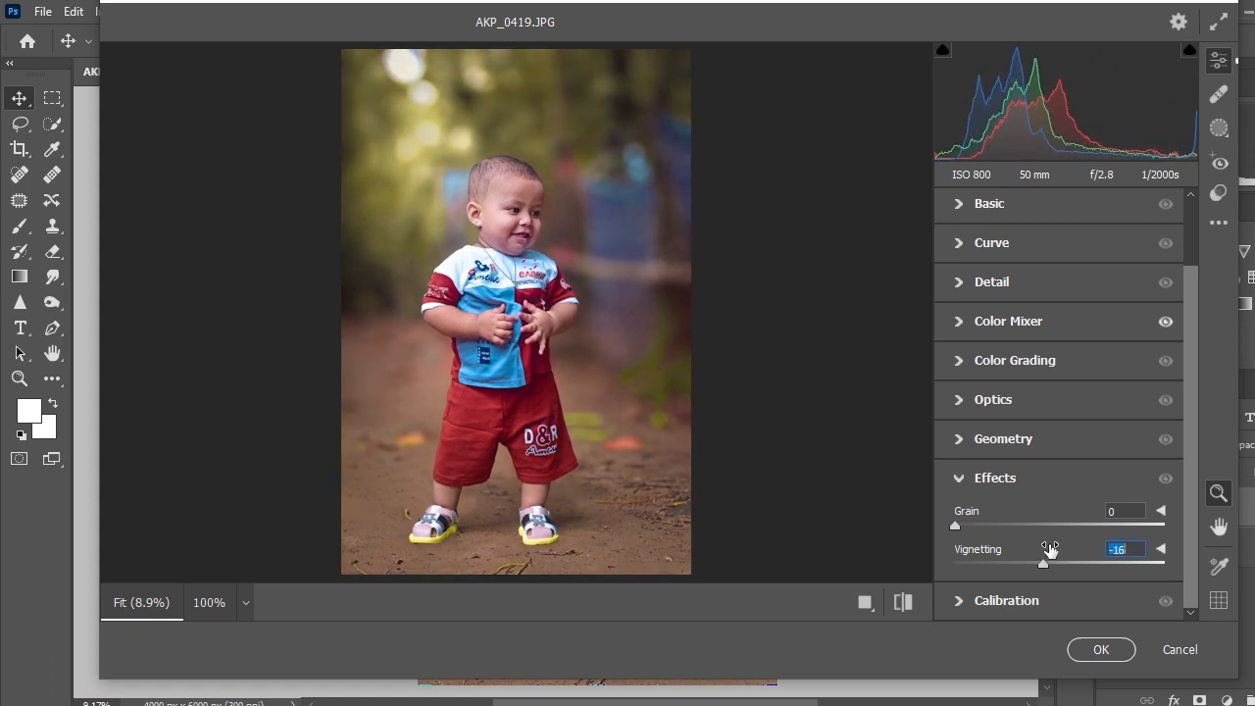
click(1099, 649)
Add a Channel Mixer adjustment layer above Layer 0 copy 3 and set Red to +99% in the Red output channel
click(1225, 699)
click(1244, 577)
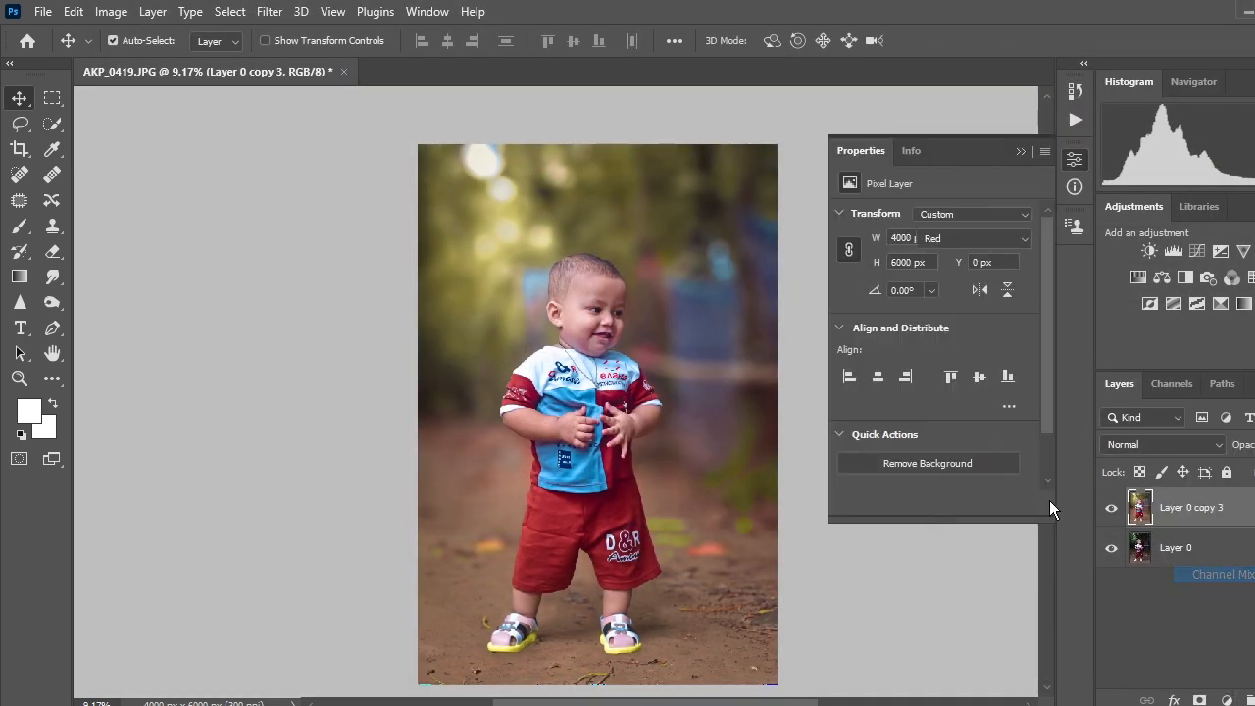
drag(973, 312, 981, 314)
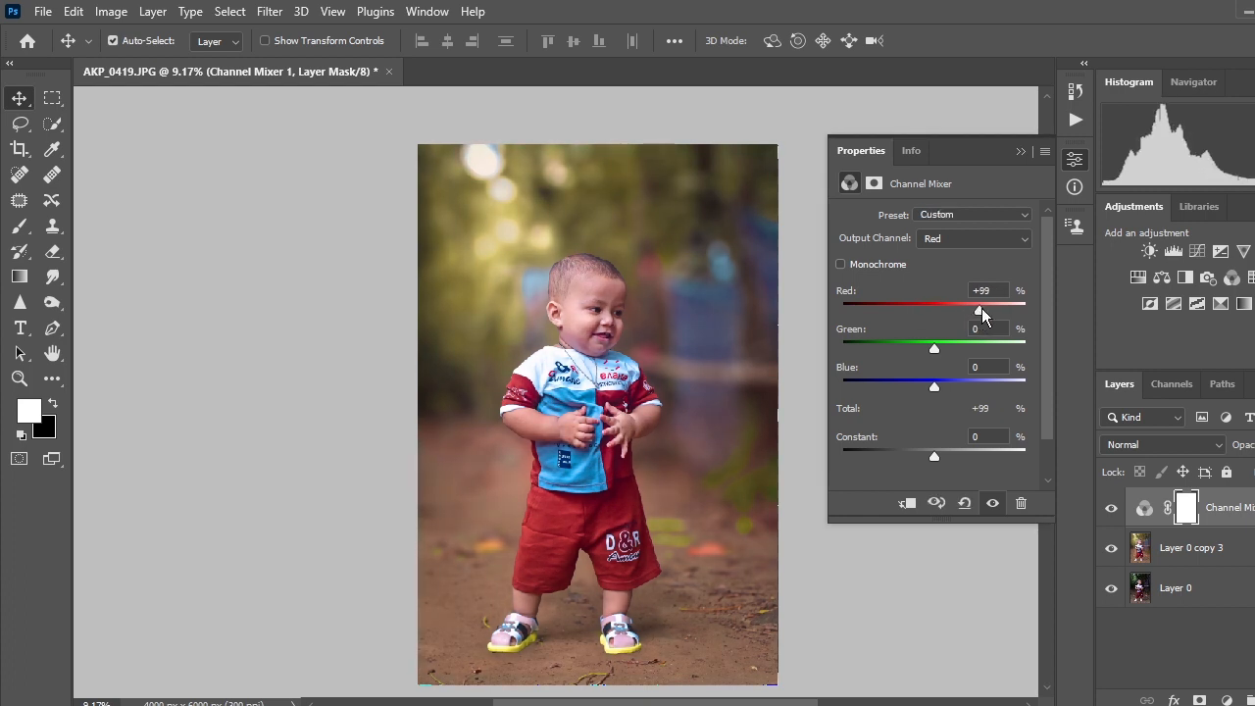
click(1020, 152)
Merge the Channel Mixer adjustment layer with Layer 0 copy 3, keeping the original Layer 0 separate
right_click(1216, 527)
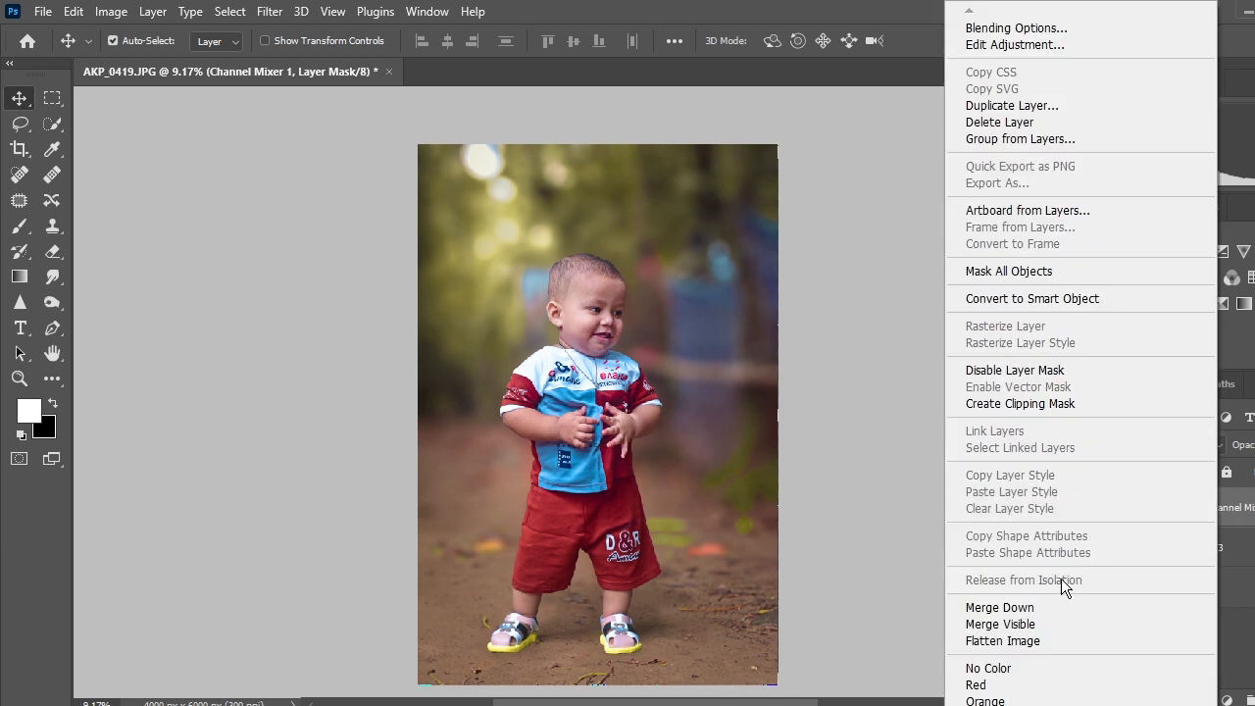
click(1251, 574)
click(1242, 544)
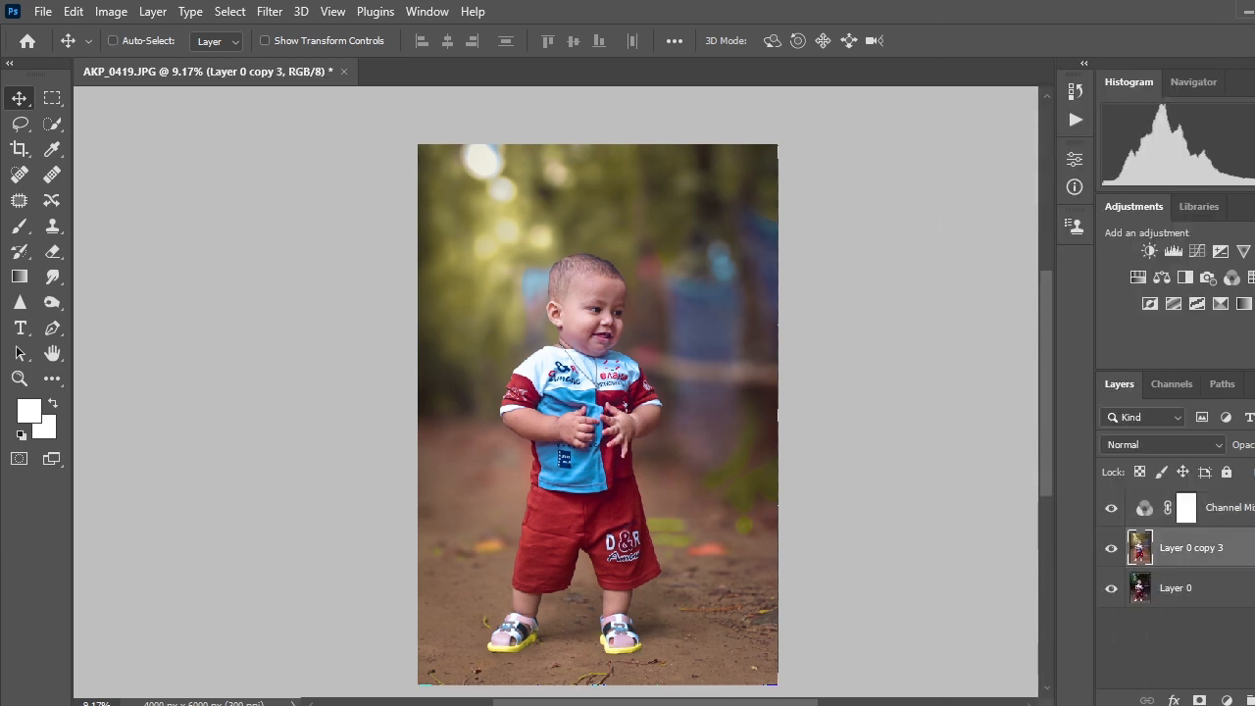
ctrl+click(1223, 514)
right_click(1220, 515)
click(1041, 624)
key(ctrl+z)
right_click(1222, 519)
click(1061, 609)
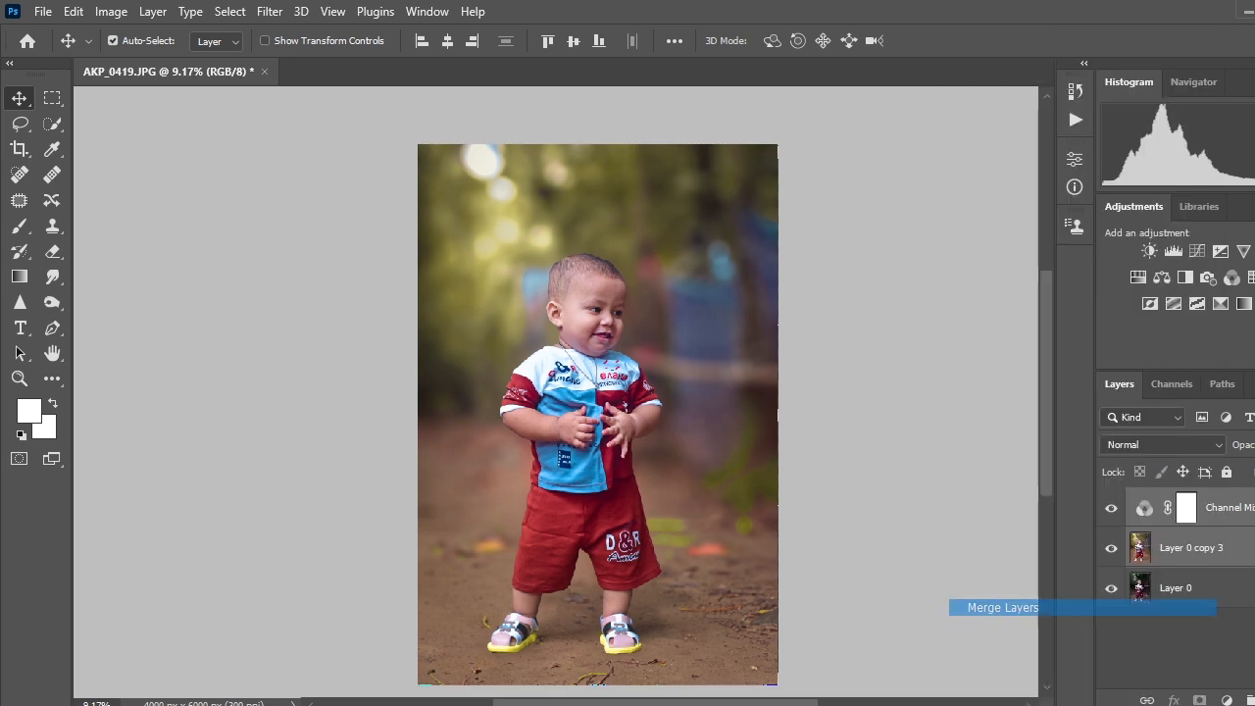
Add a Color Lookup adjustment layer above the merged photo and load the 2Strip.look 3DLUT
click(1226, 699)
click(1237, 587)
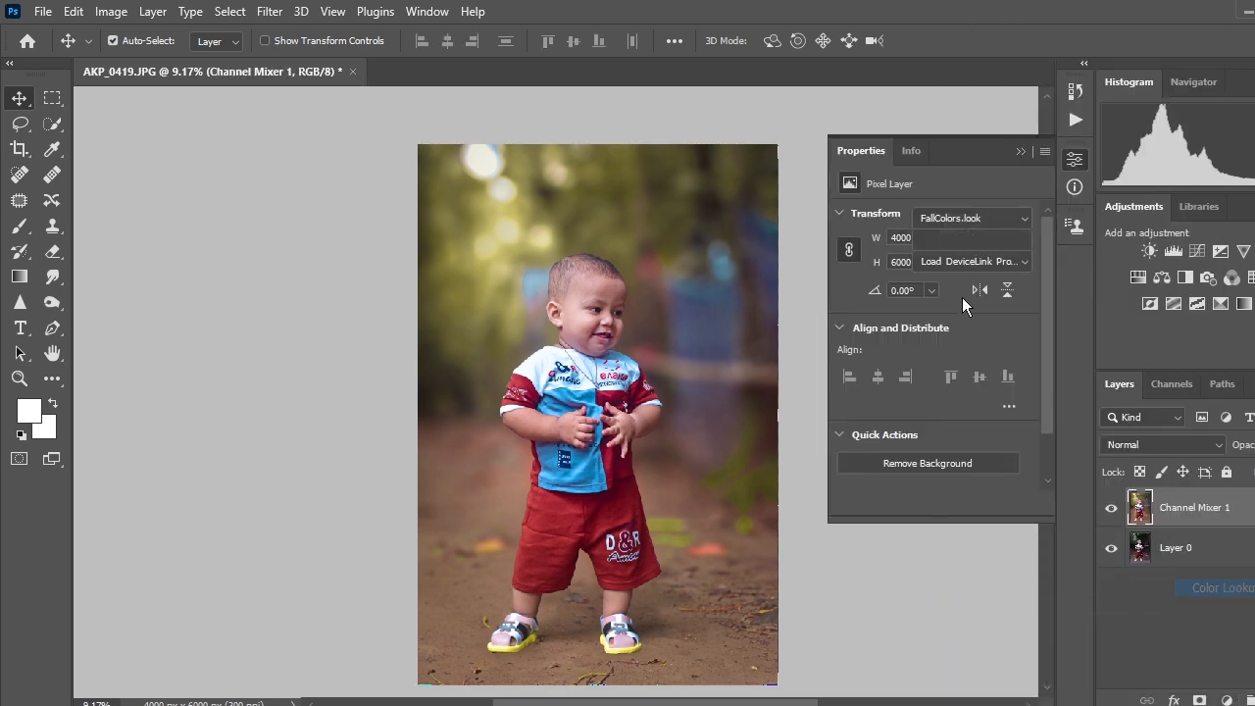
click(941, 216)
click(953, 67)
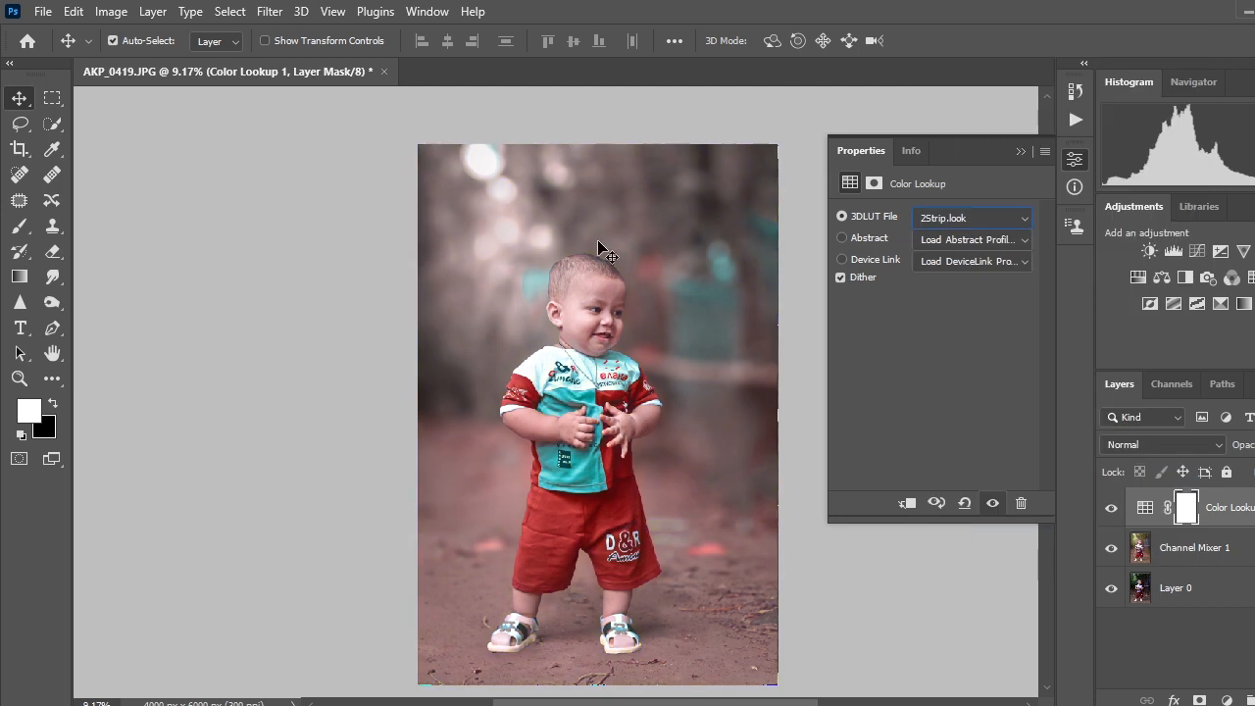
Try out the following 3DLUT presets on the Color Lookup layer and settle on FallColors.look
key(Down)
key(Down)
key(Down)
key(Down)
key(Down)
key(Down)
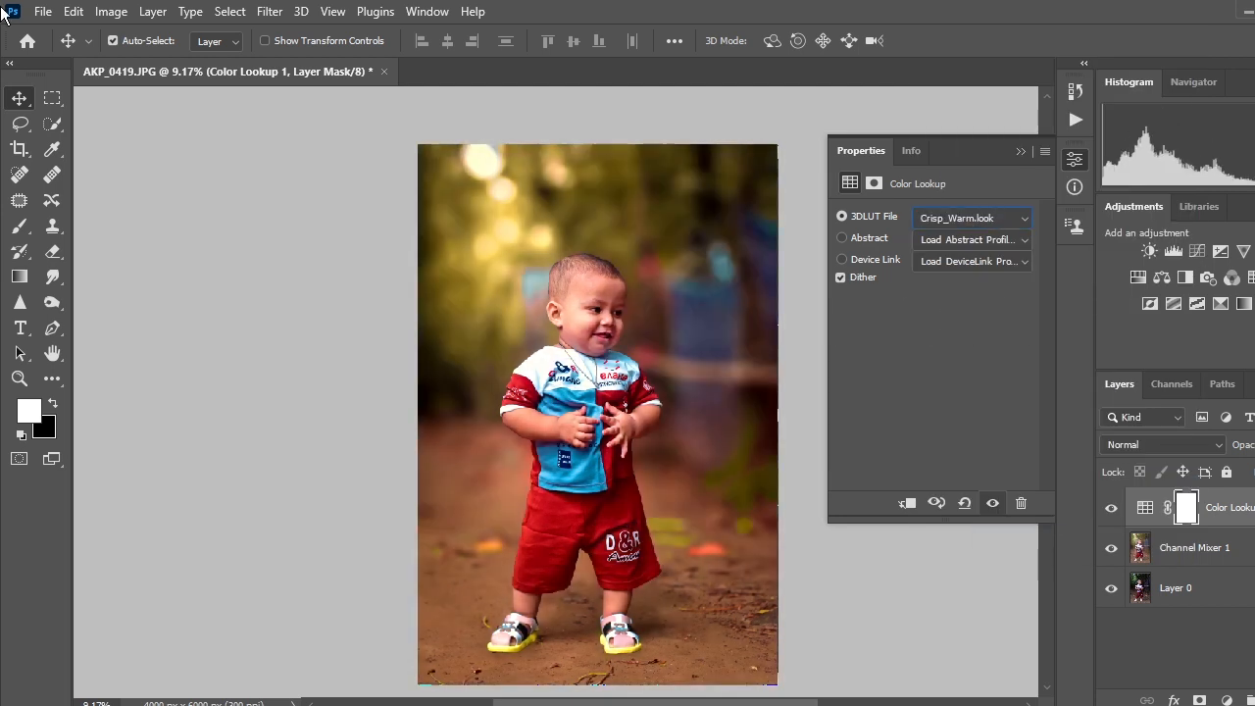
key(Up)
key(Down)
key(Down)
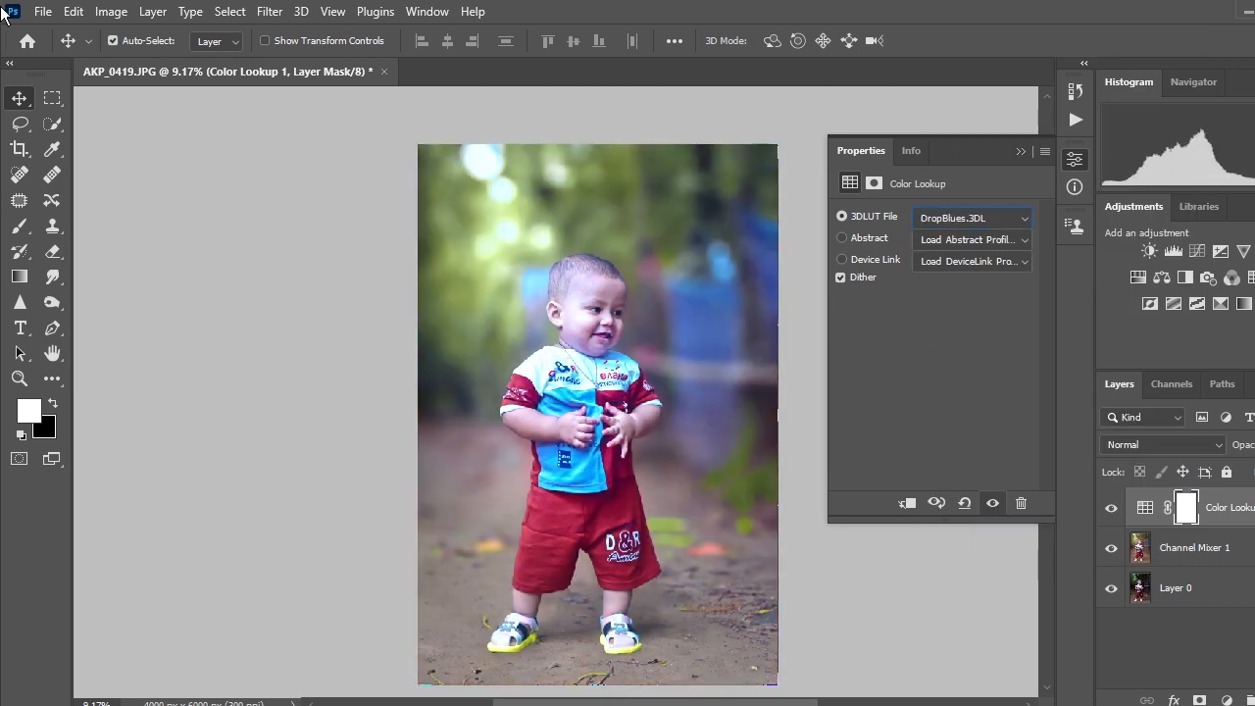
key(Down)
key(Up)
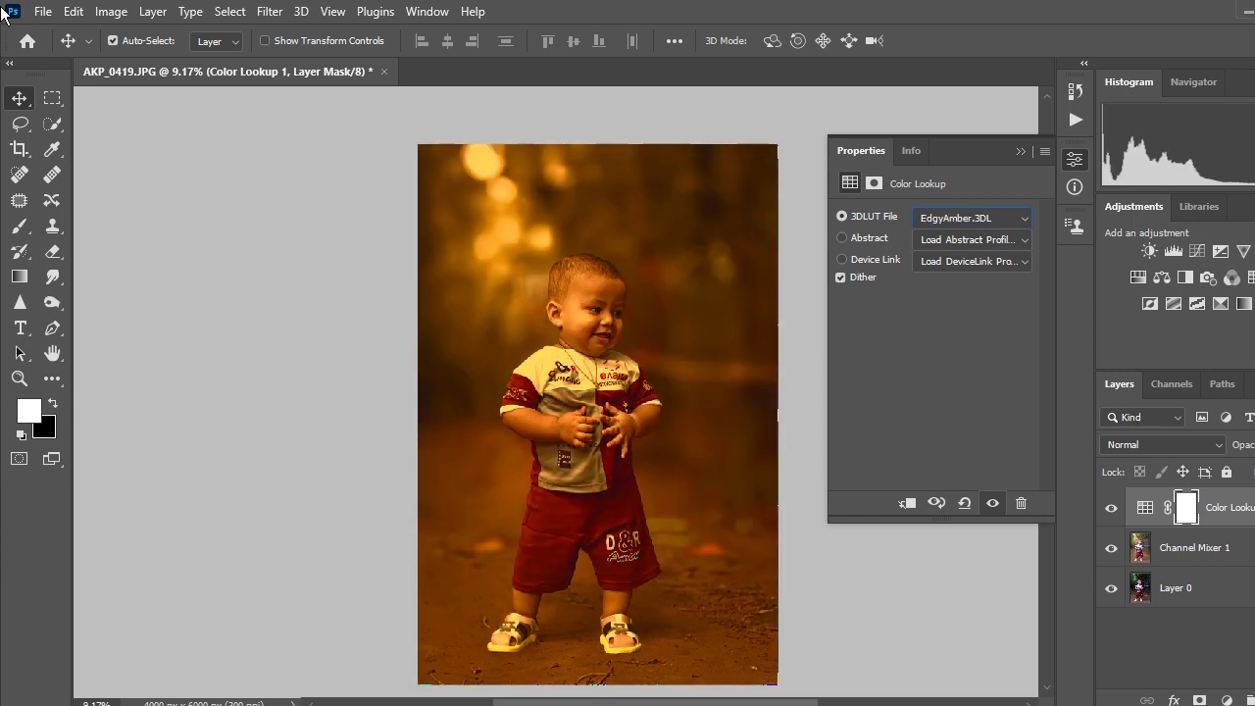
key(Down)
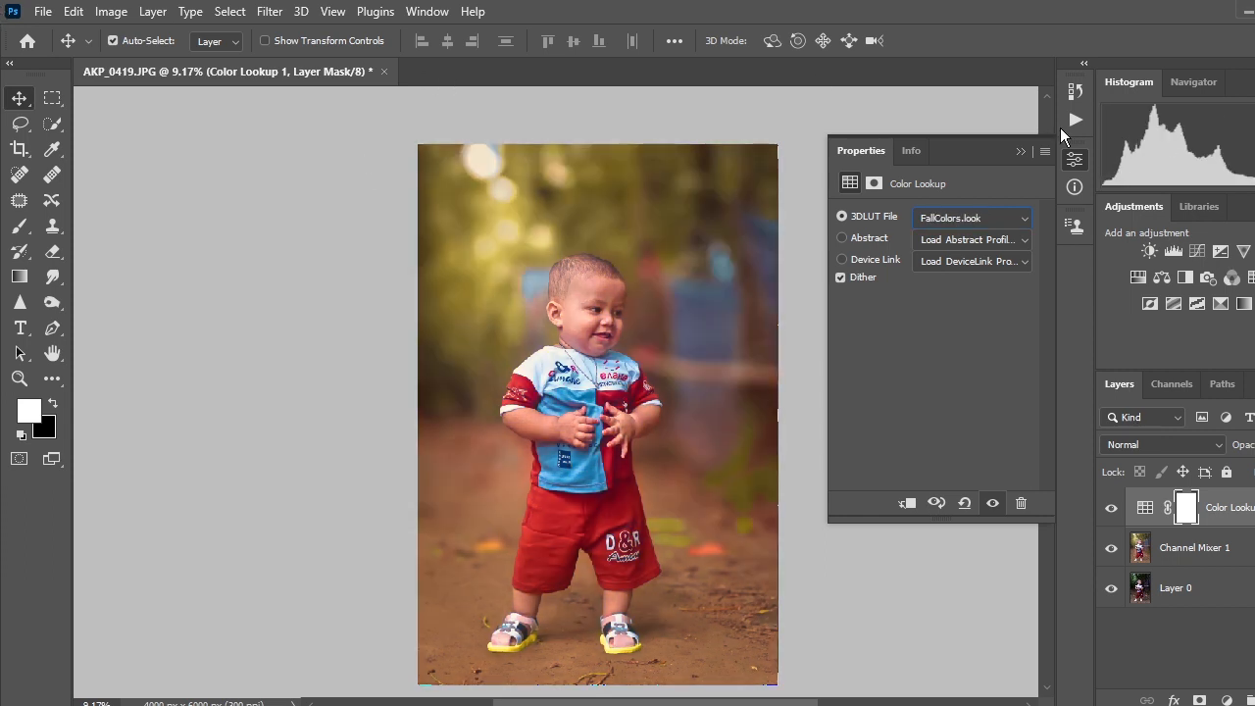
click(1019, 153)
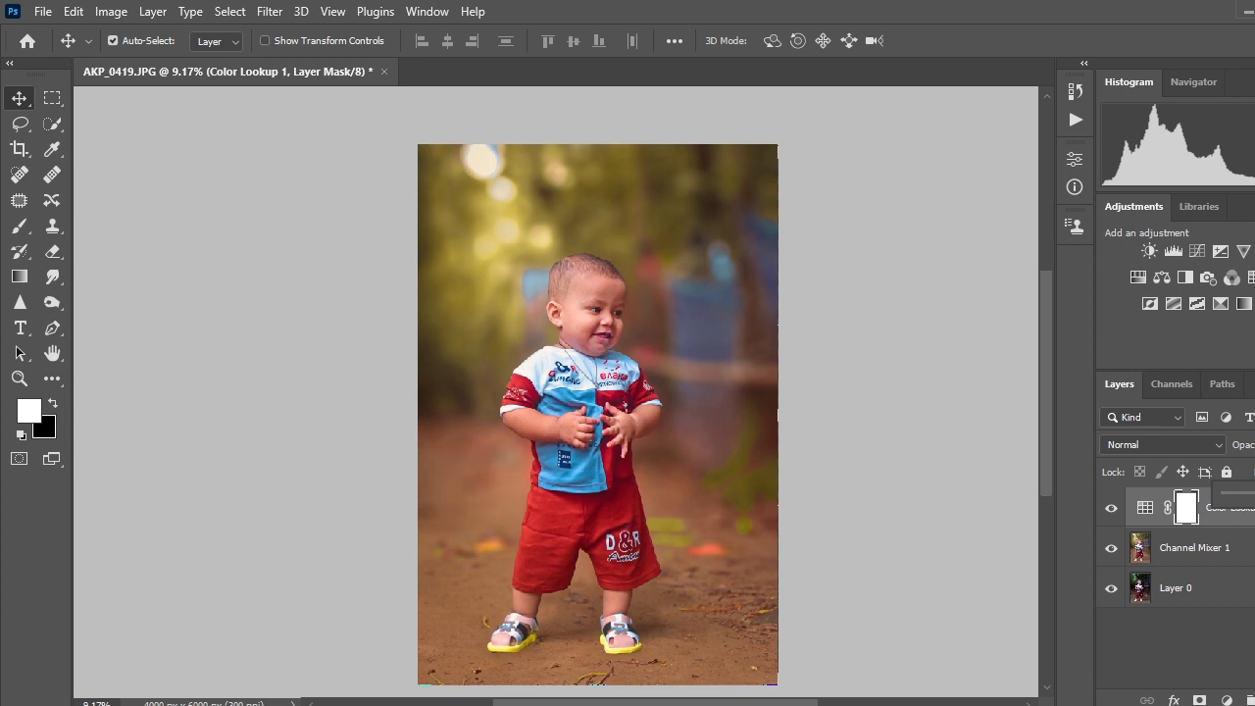
Merge the Color Lookup adjustment with the Channel Mixer 1 layer and compare the result with the original Layer 0
right_click(1241, 547)
click(1114, 605)
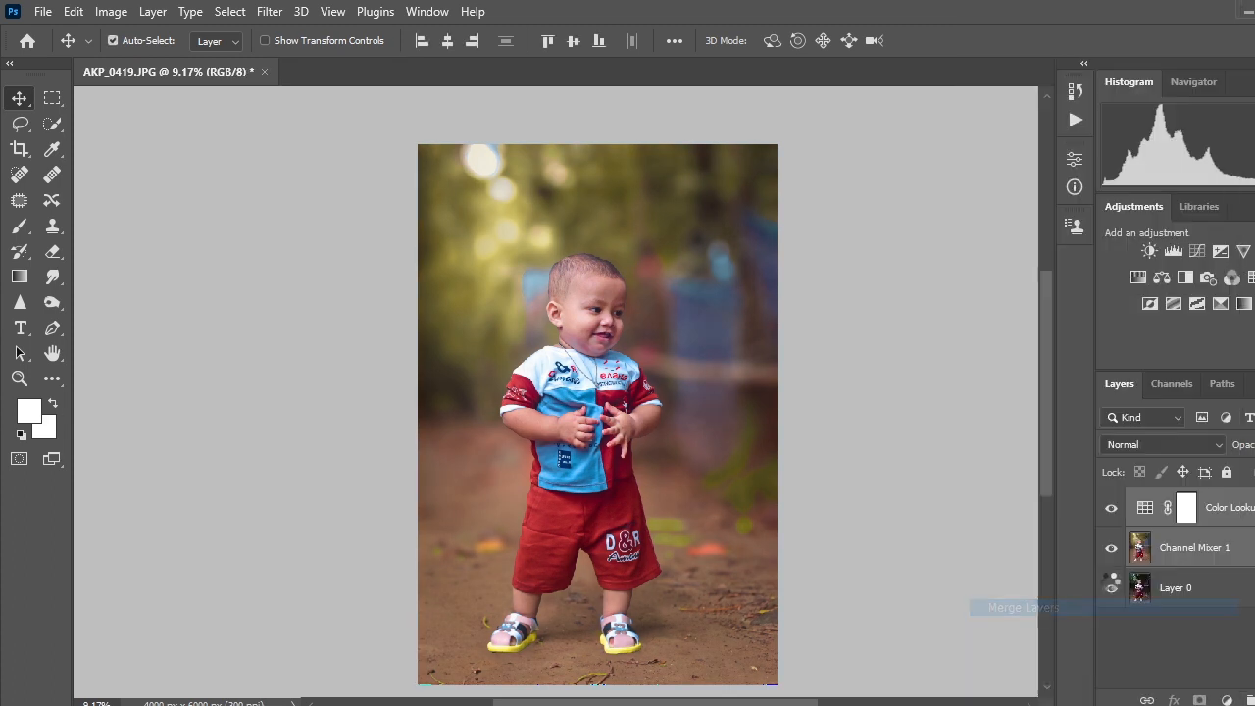
click(1111, 507)
click(1111, 508)
click(1110, 508)
click(1110, 508)
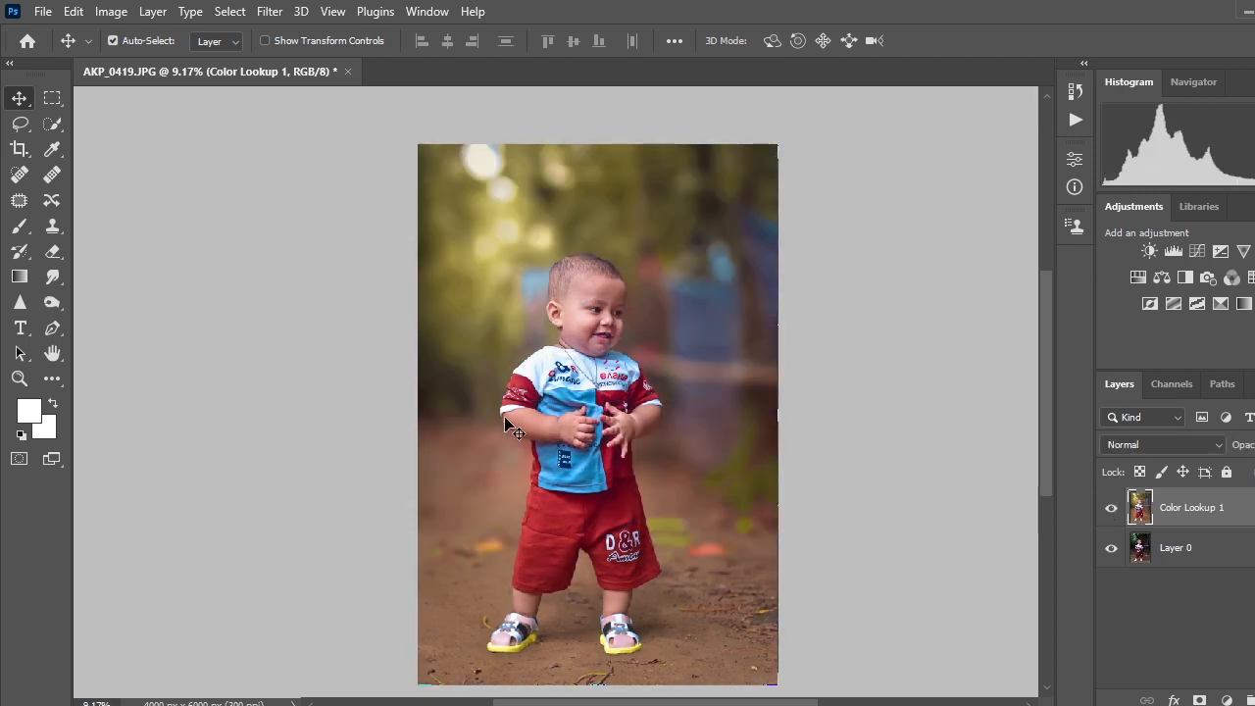
Examine the merged photo's grading, checking the child's face and shirt up close and the whole picture
scroll(588, 344, left, 2)
scroll(614, 342, down, 1)
scroll(615, 342, down, 1)
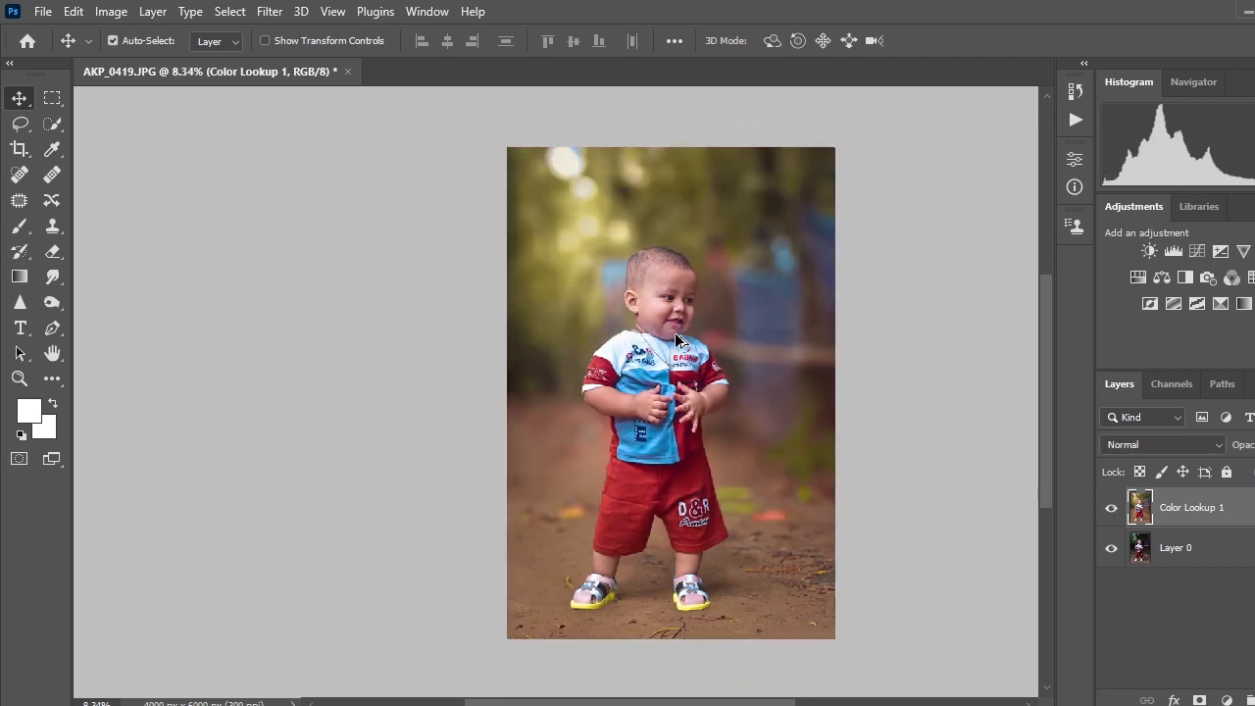
scroll(676, 340, up, 20)
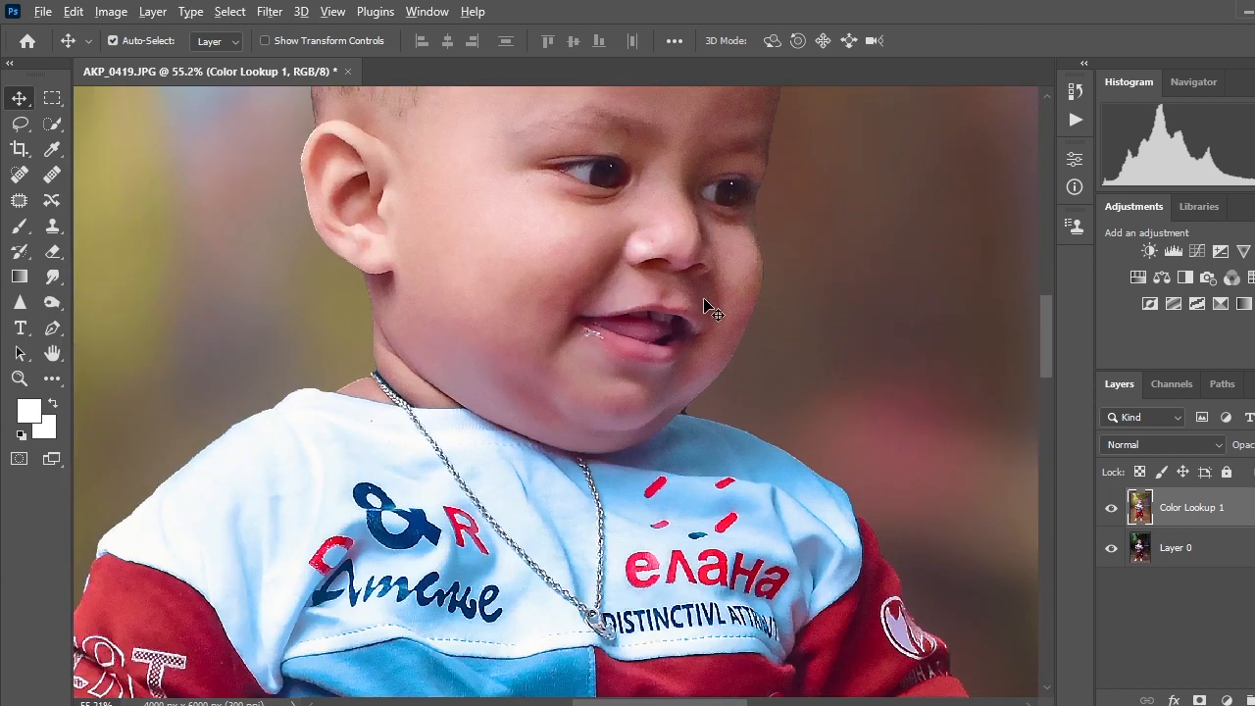
scroll(705, 300, down, 20)
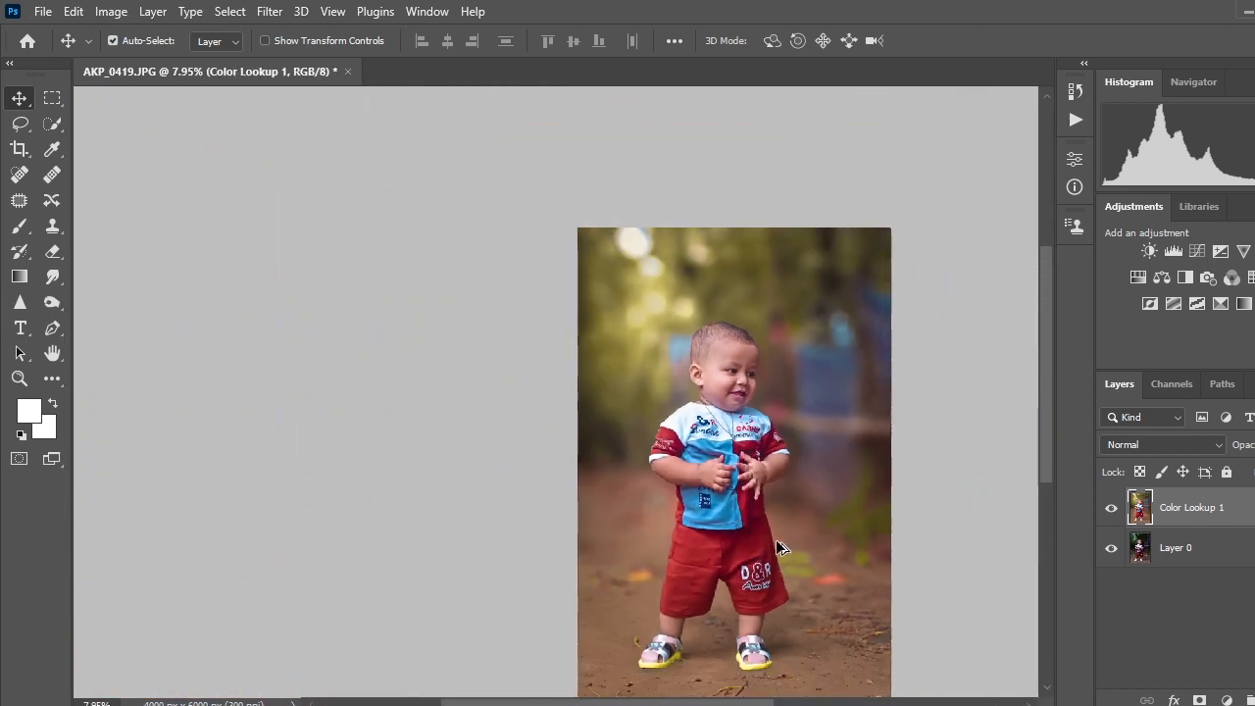
scroll(699, 701, right, 3)
scroll(709, 527, down, 2)
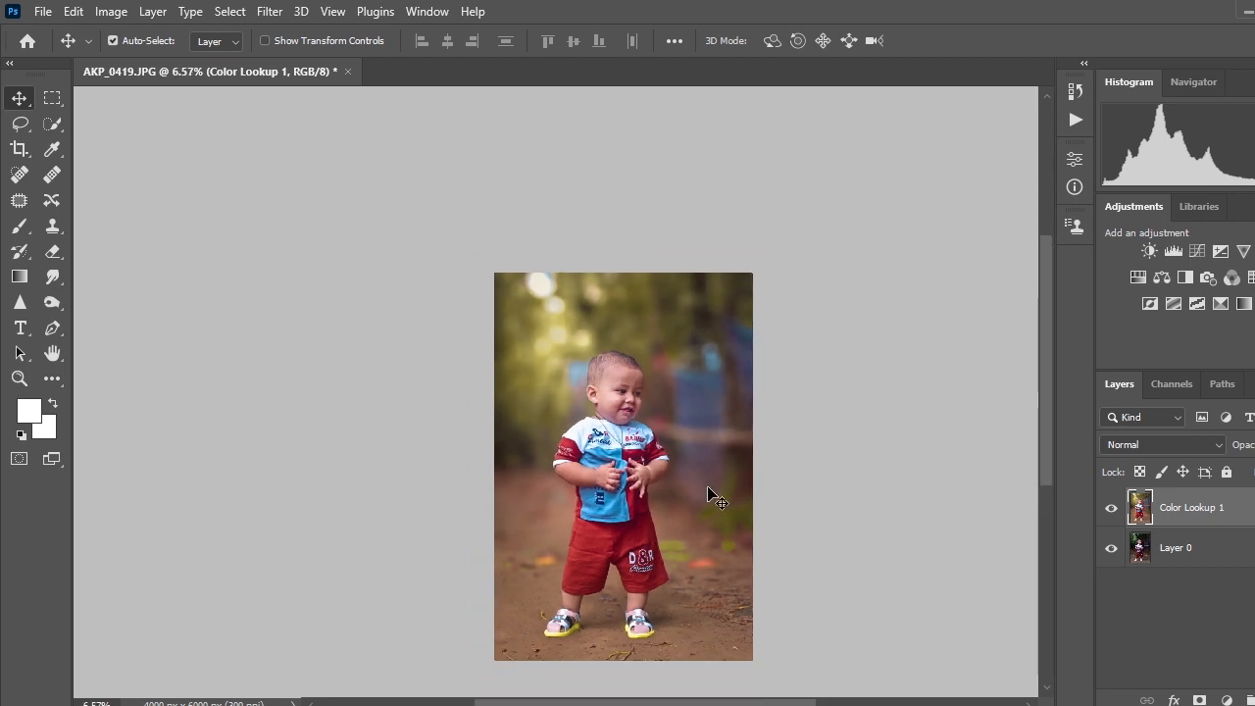
scroll(715, 502, up, 2)
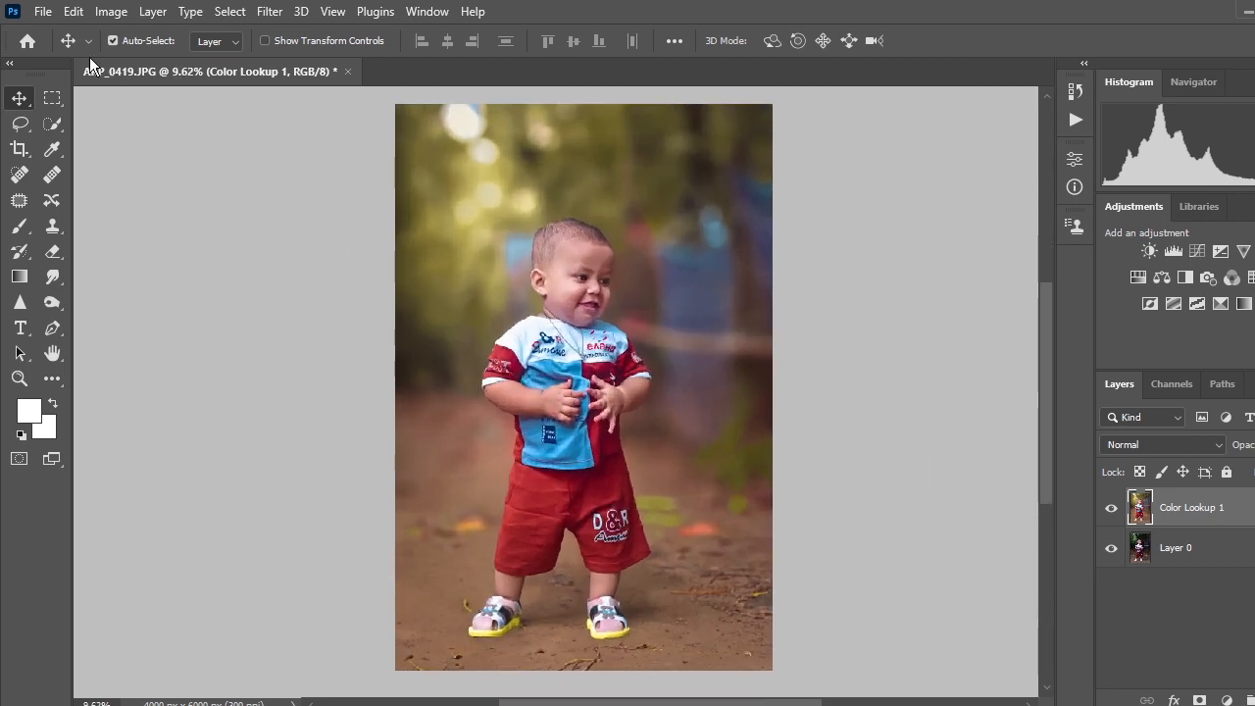
Open 20230513_142336.png from the Photoshop01 folder on the SOFTER (E:) drive
click(43, 10)
click(50, 47)
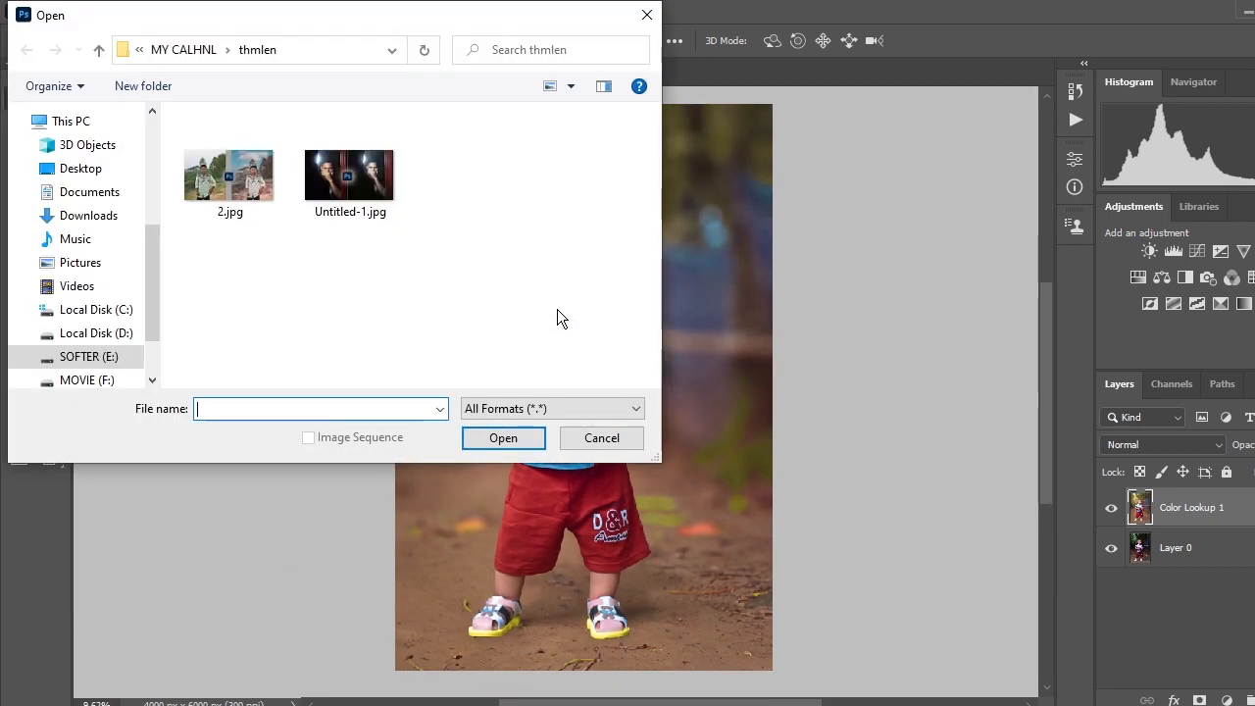
click(88, 356)
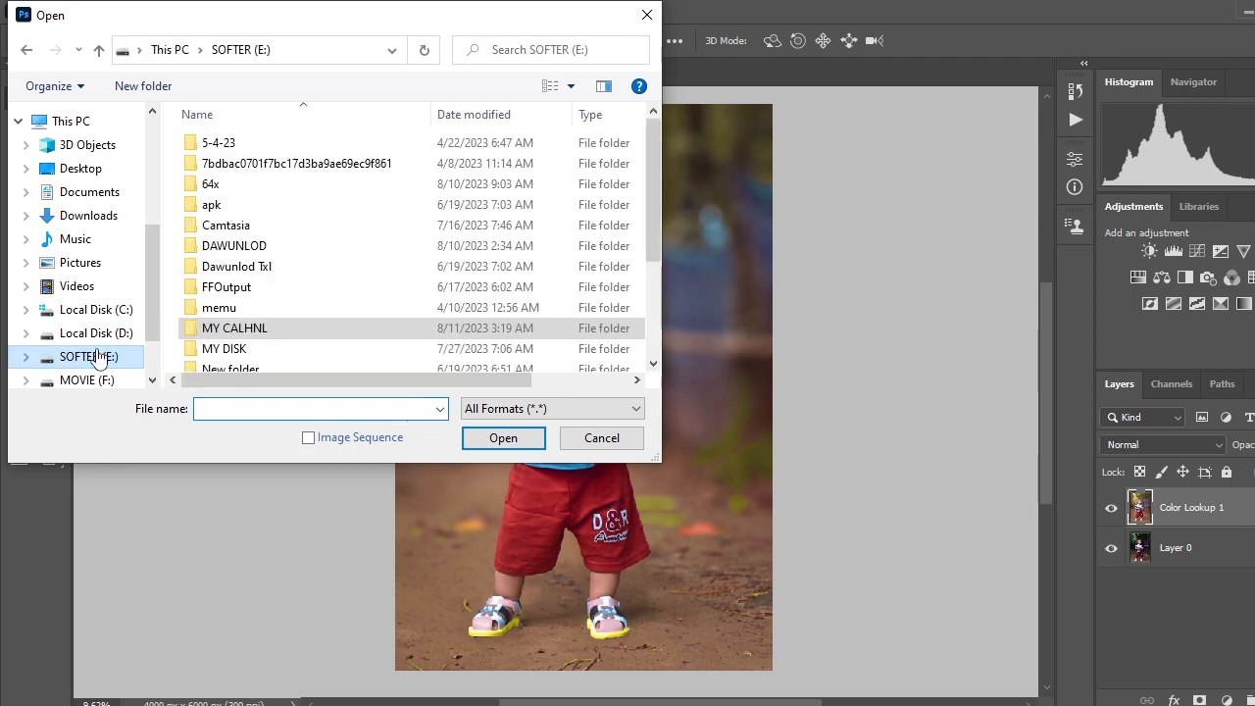
click(252, 327)
scroll(255, 326, down, 3)
double_click(253, 298)
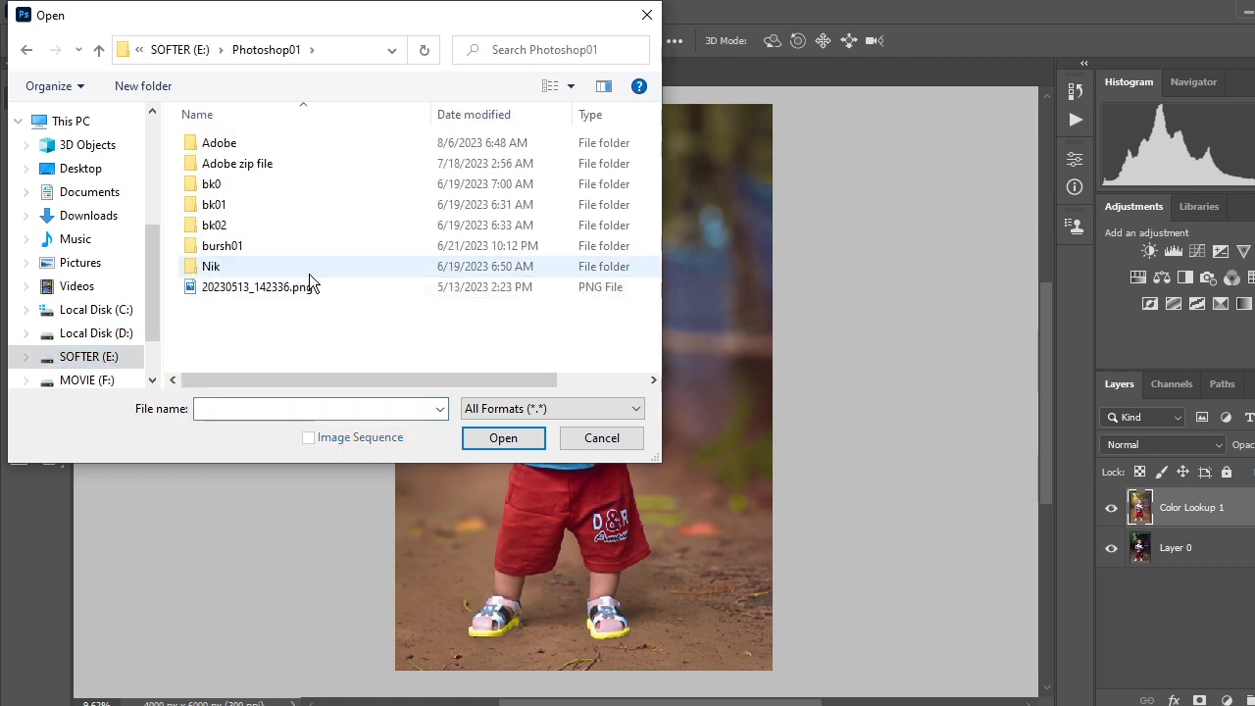
click(289, 287)
click(510, 437)
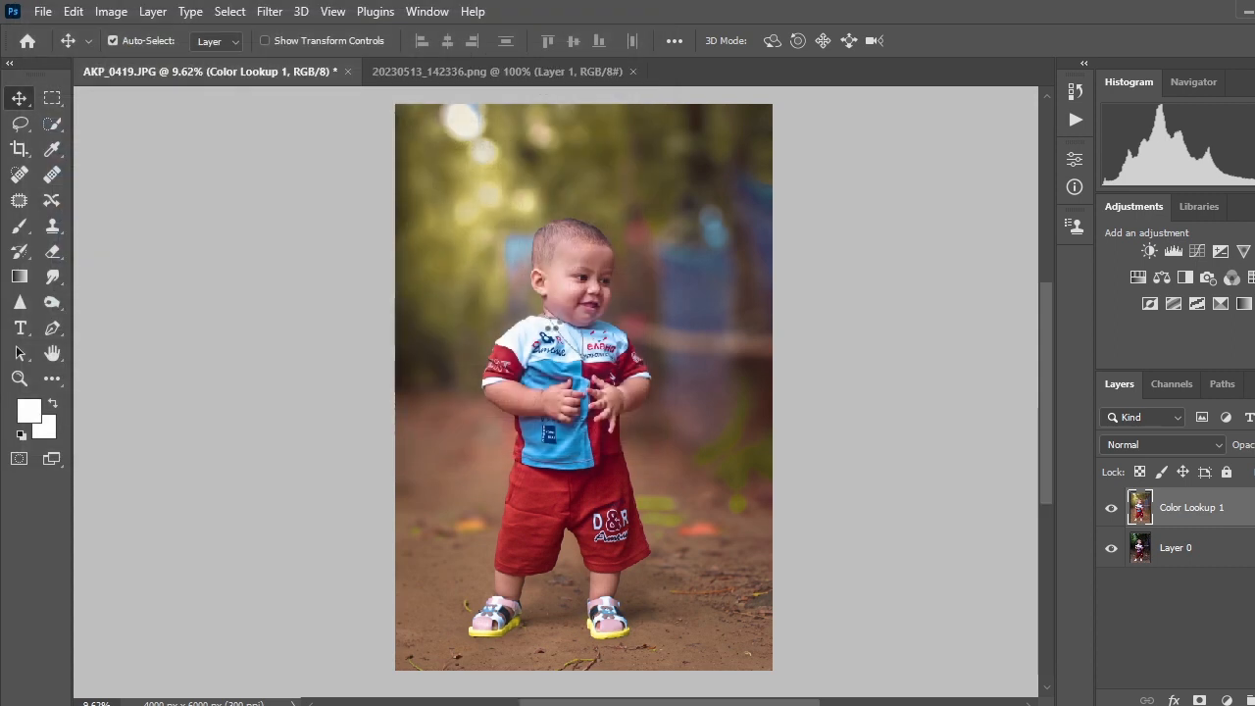
Copy the signature logo from 20230513_142336.png into AKP_0419.JPG and place it small beside the child, near the photo's right edge
drag(512, 389, 287, 90)
drag(490, 493, 679, 454)
key(ctrl+t)
key(Return)
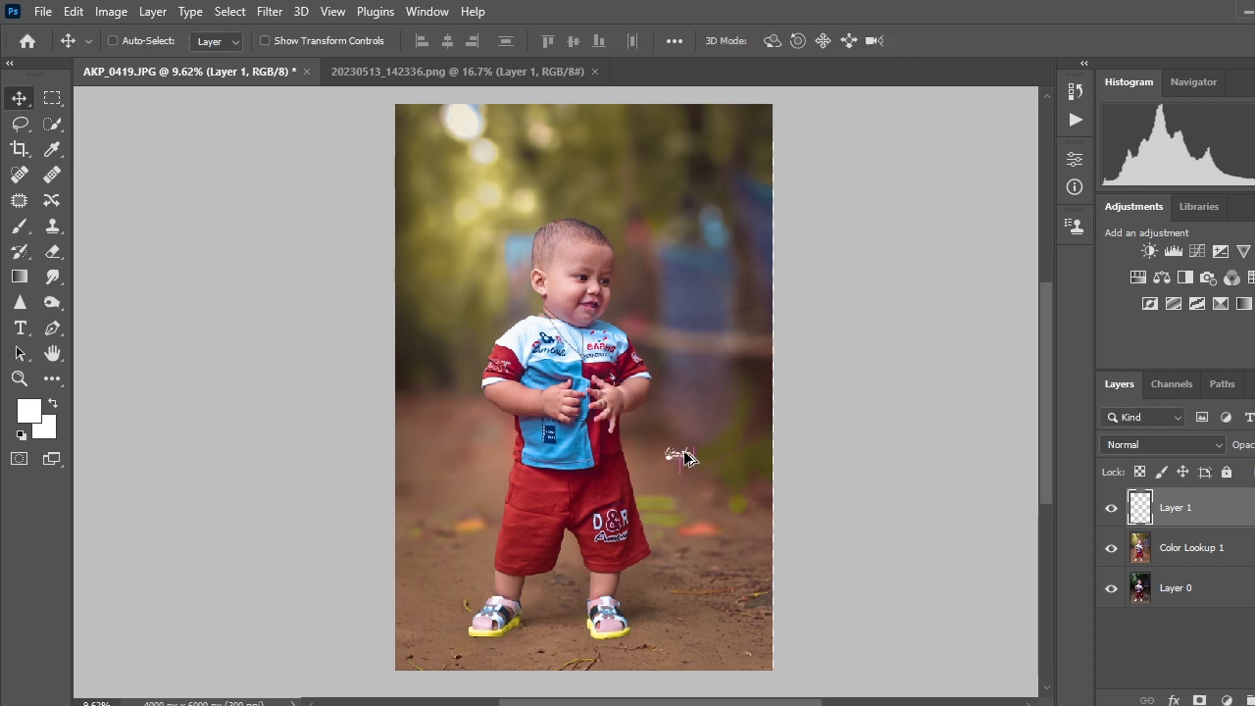
scroll(702, 457, down, 3)
scroll(702, 458, up, 2)
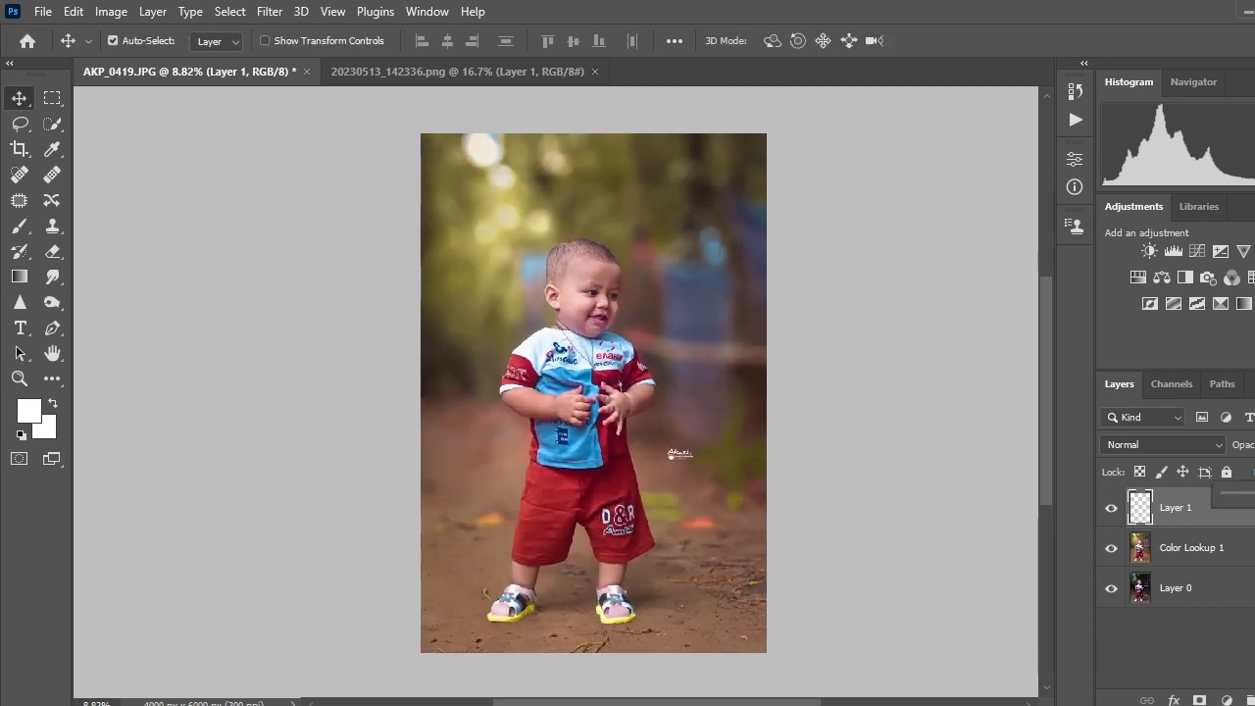
scroll(766, 456, up, 2)
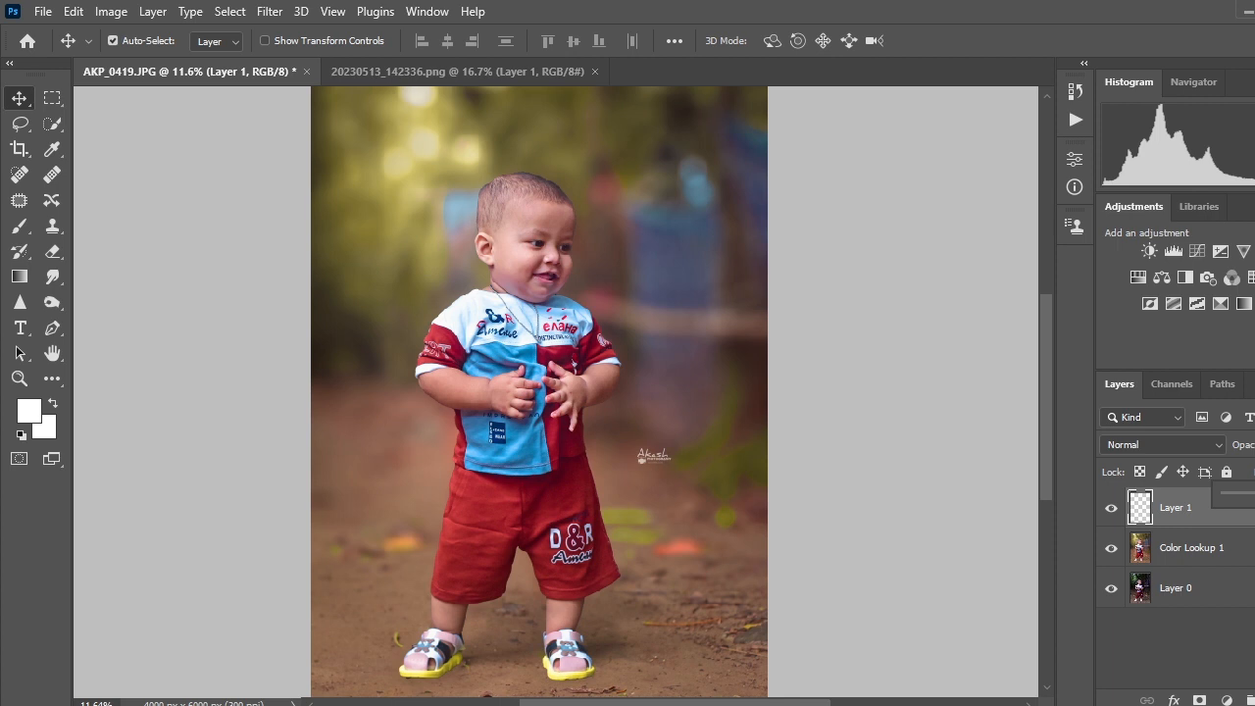
scroll(672, 476, down, 3)
scroll(672, 476, up, 2)
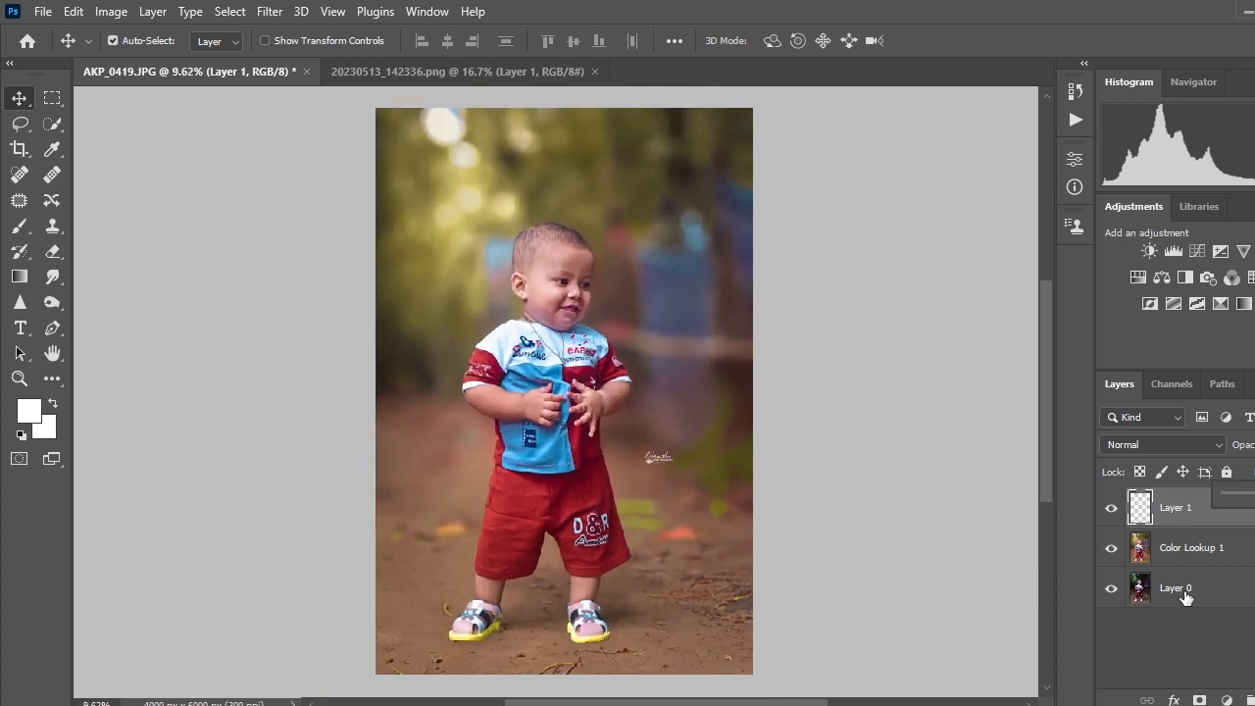
Merge the signature layer with Color Lookup 1, leaving the original Layer 0 separate
right_click(1184, 591)
click(1220, 538)
ctrl+click(1218, 520)
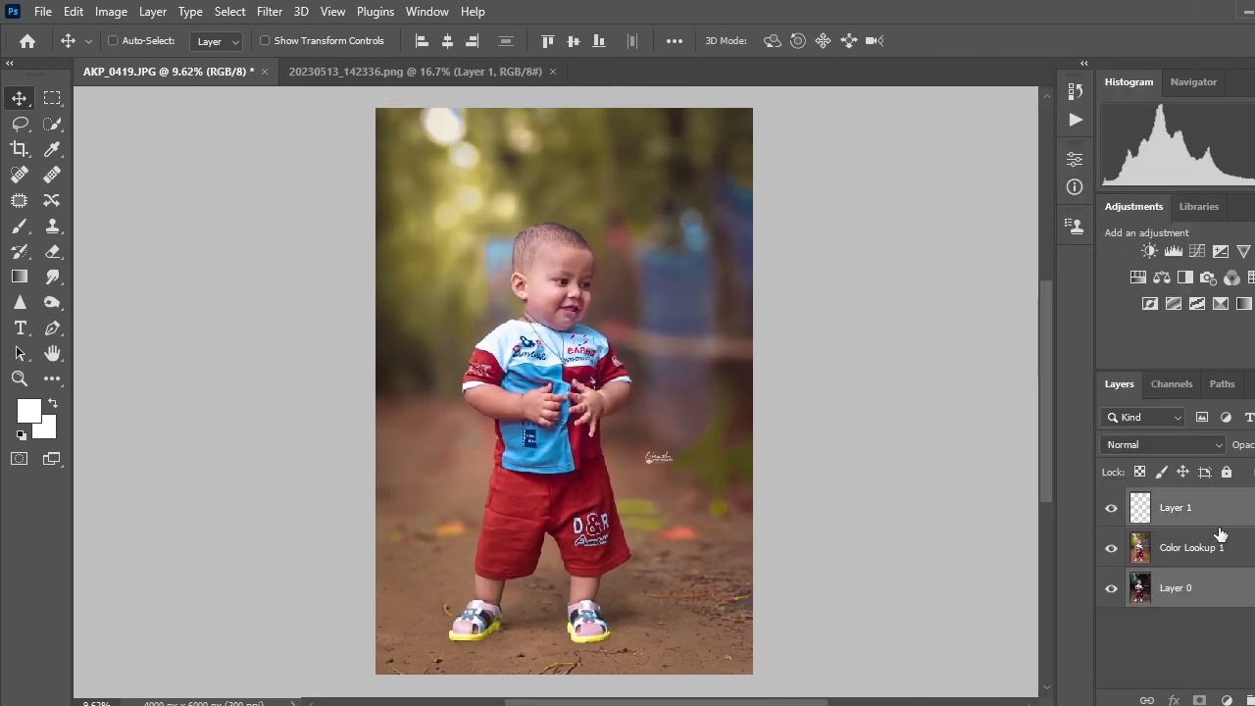
click(1237, 551)
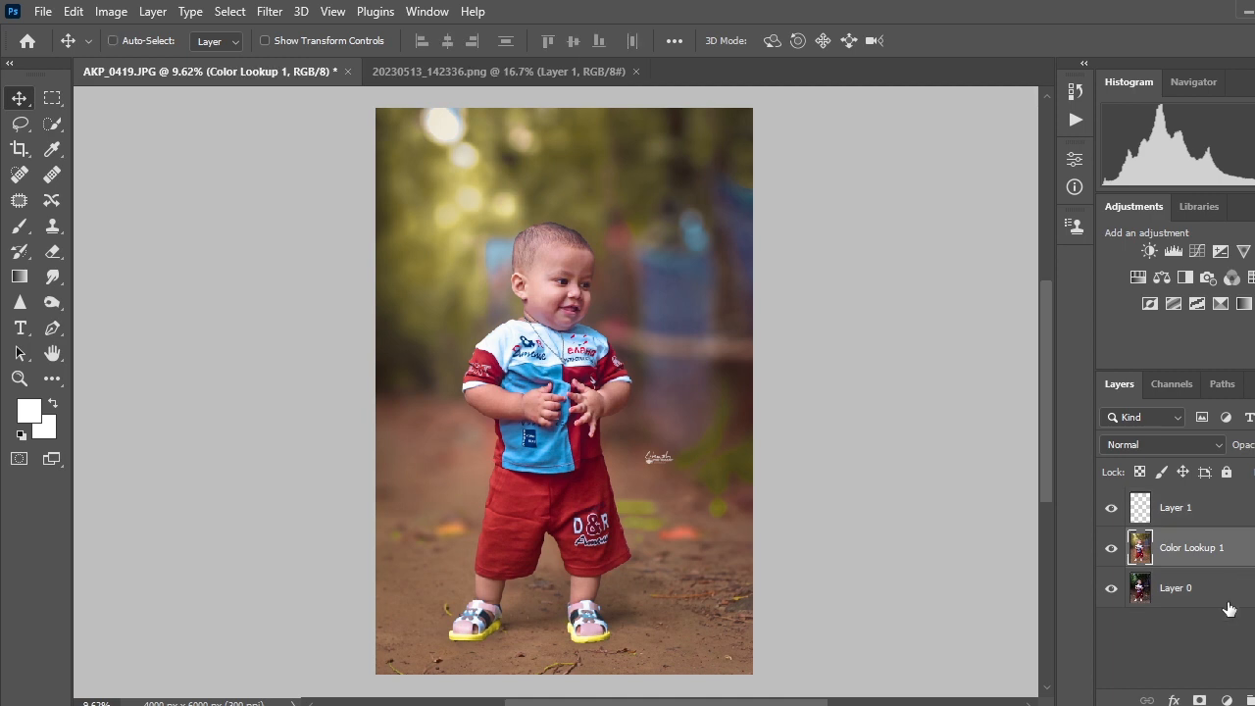
right_click(1221, 515)
click(1049, 607)
Compare the merged edit with the original photo by switching Layer 1's visibility off and on
scroll(742, 439, down, 2)
scroll(742, 439, up, 1)
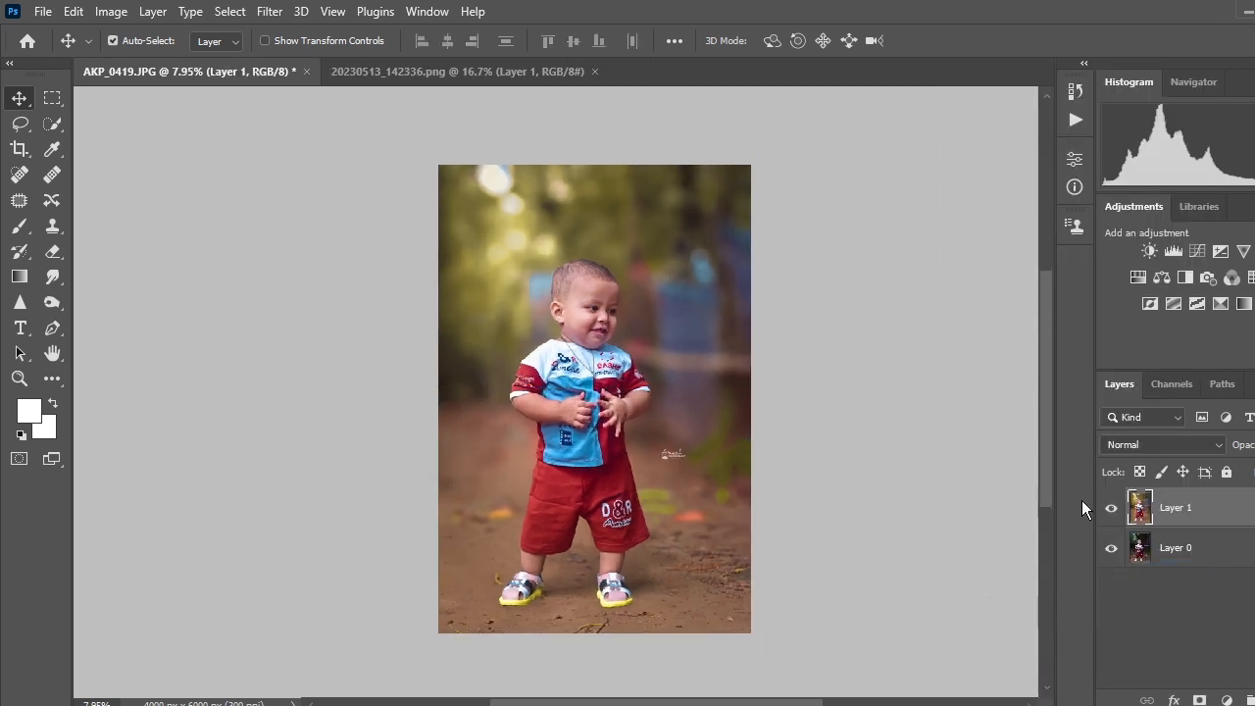
click(1112, 510)
click(1111, 510)
scroll(744, 413, up, 3)
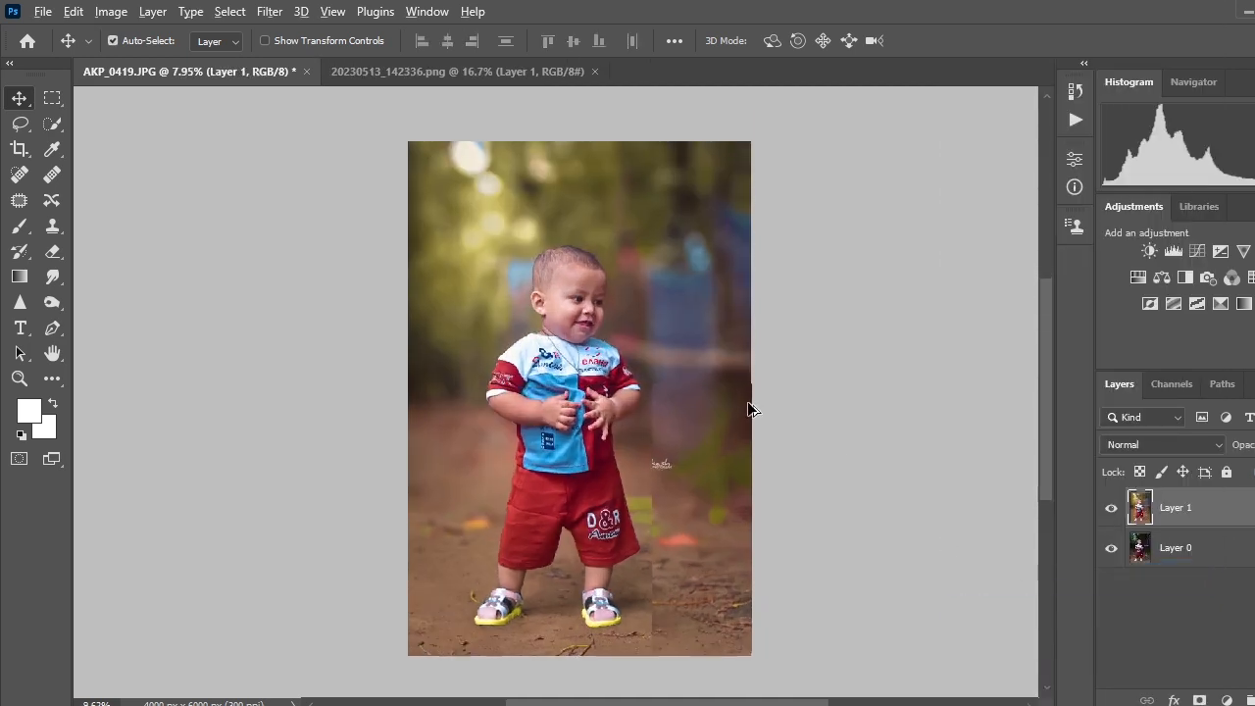
scroll(740, 413, down, 3)
click(1113, 508)
click(1111, 510)
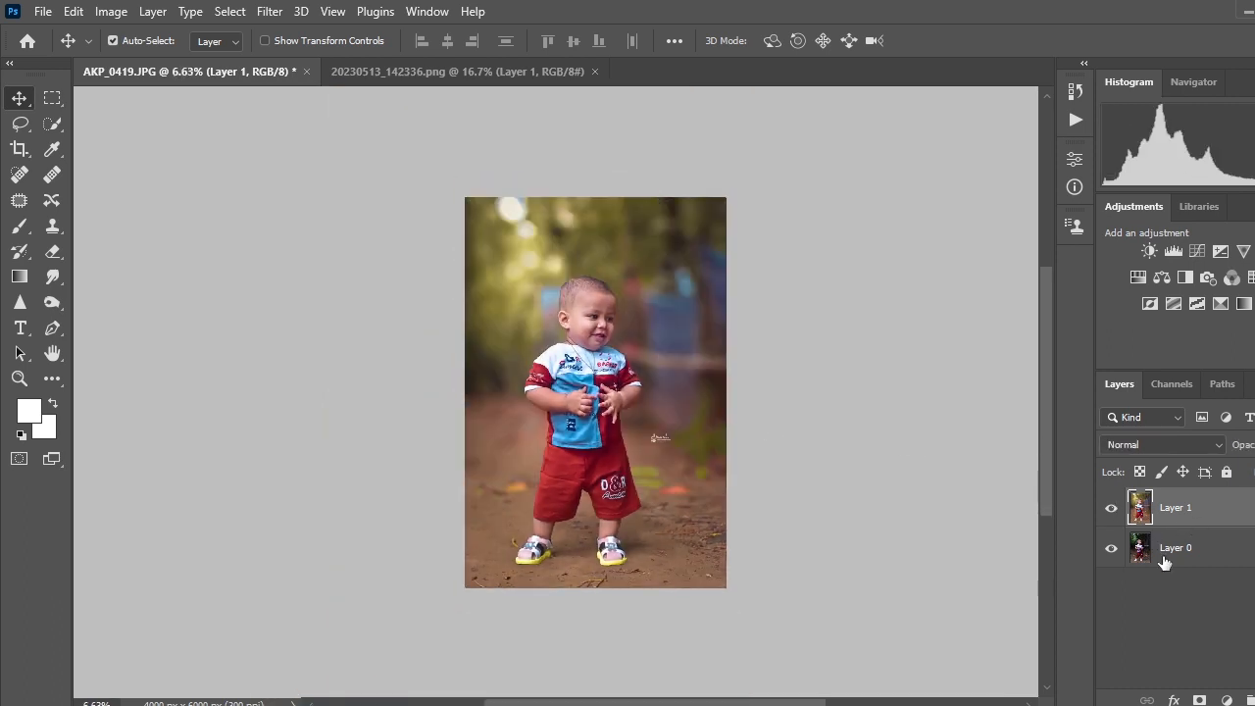
Add an empty layer above Layer 1 and set the foreground colour to bright red
key(ctrl+shift+alt+n)
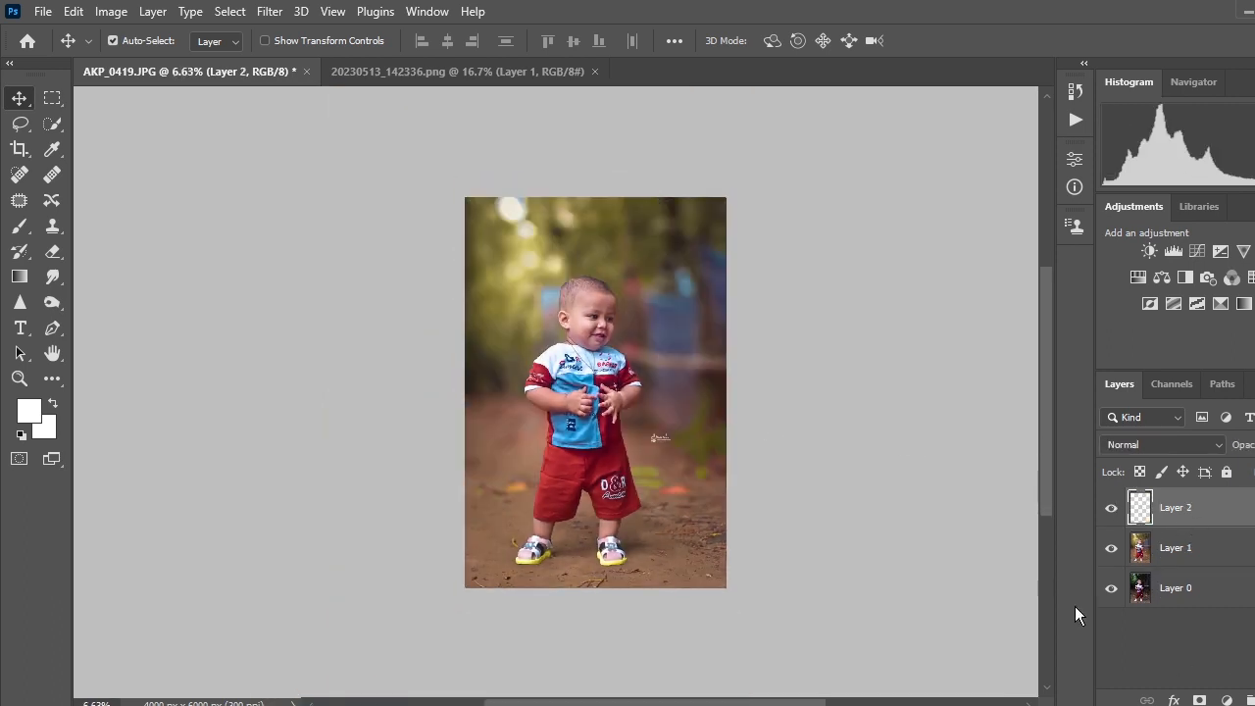
click(44, 417)
drag(607, 196, 661, 131)
click(851, 124)
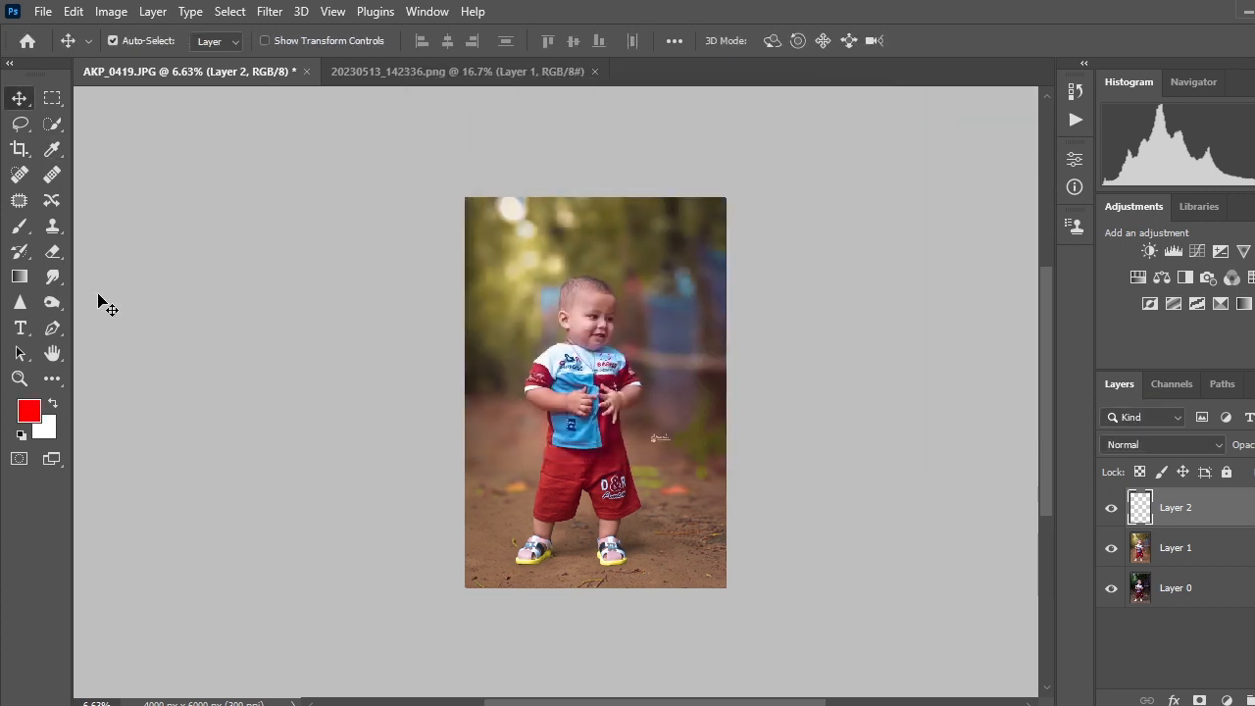
Paint a soft red spot with the 2400 px brush over the background above the child's head and set Layer 2 to Screen blending
click(20, 225)
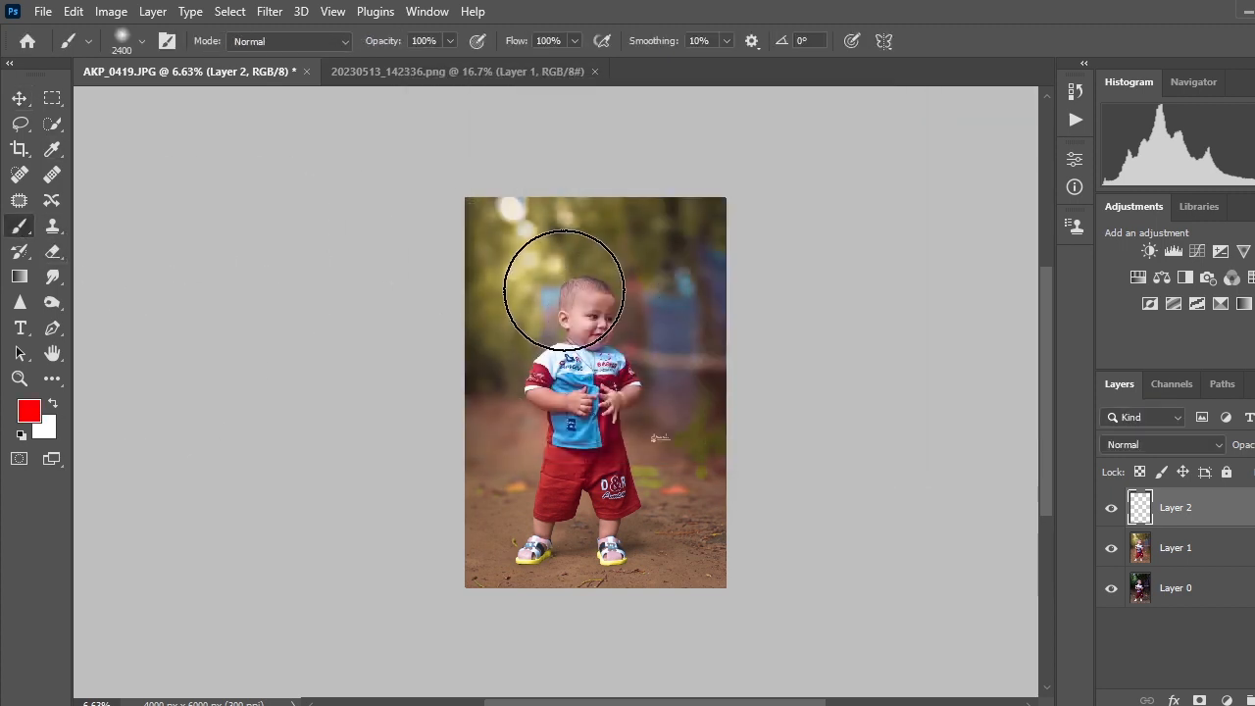
drag(519, 235, 564, 275)
click(19, 98)
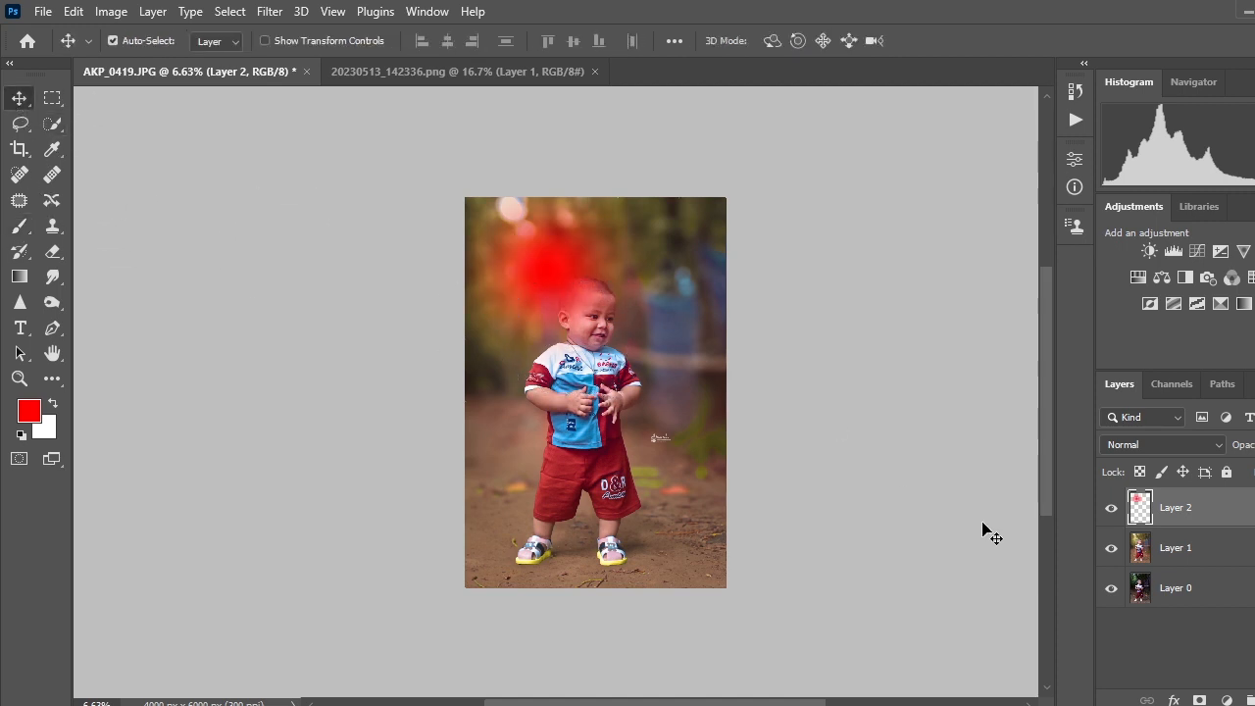
click(1161, 444)
click(1146, 388)
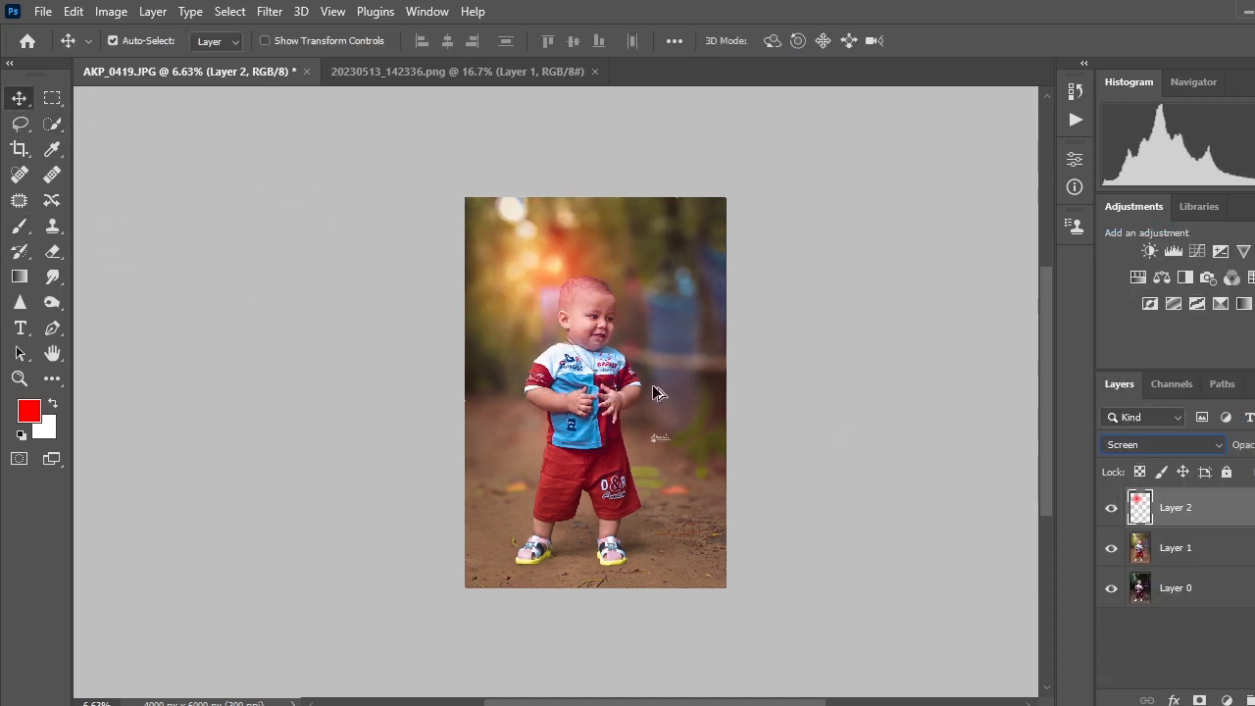
key(ctrl)
click(622, 414)
scroll(622, 414, up, 2)
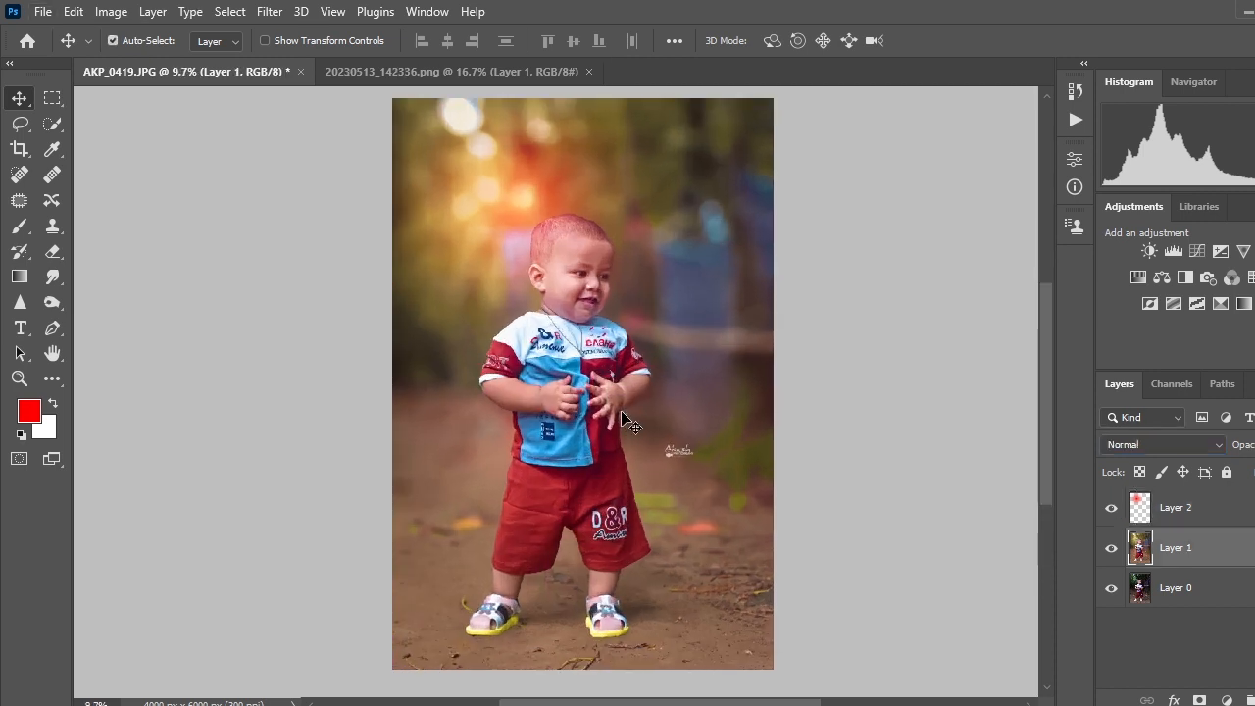
click(1145, 450)
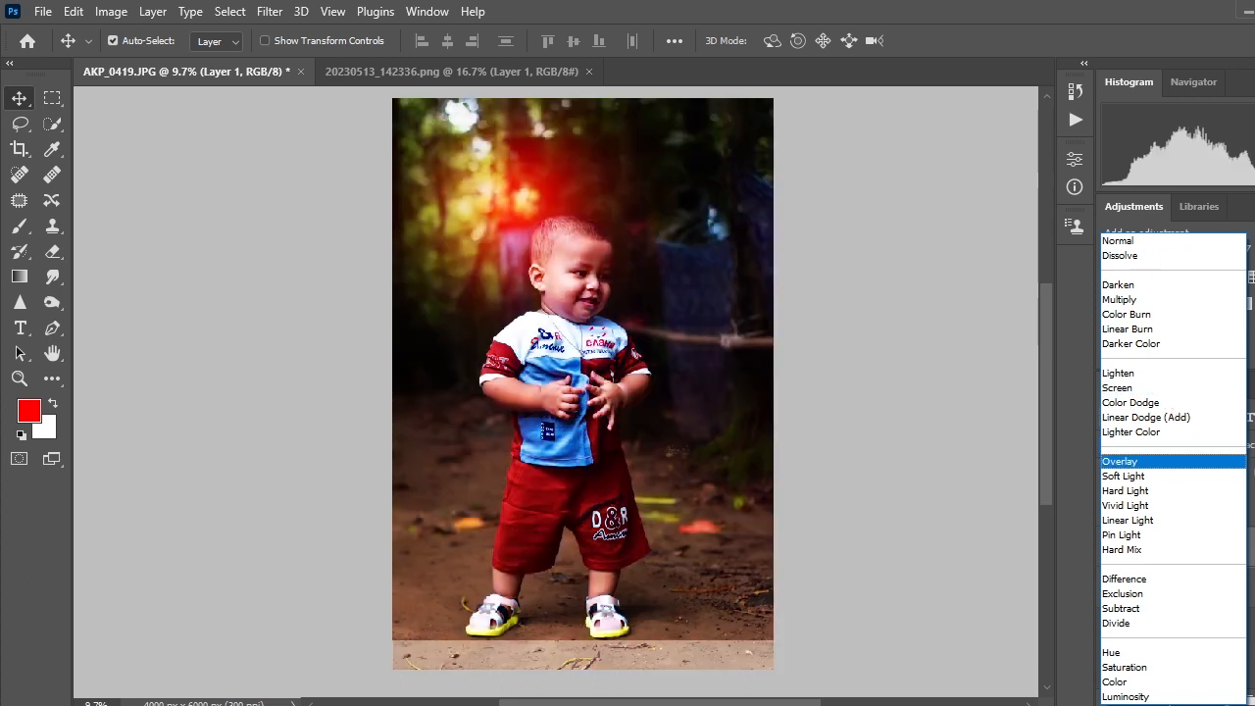
key(Escape)
click(1223, 525)
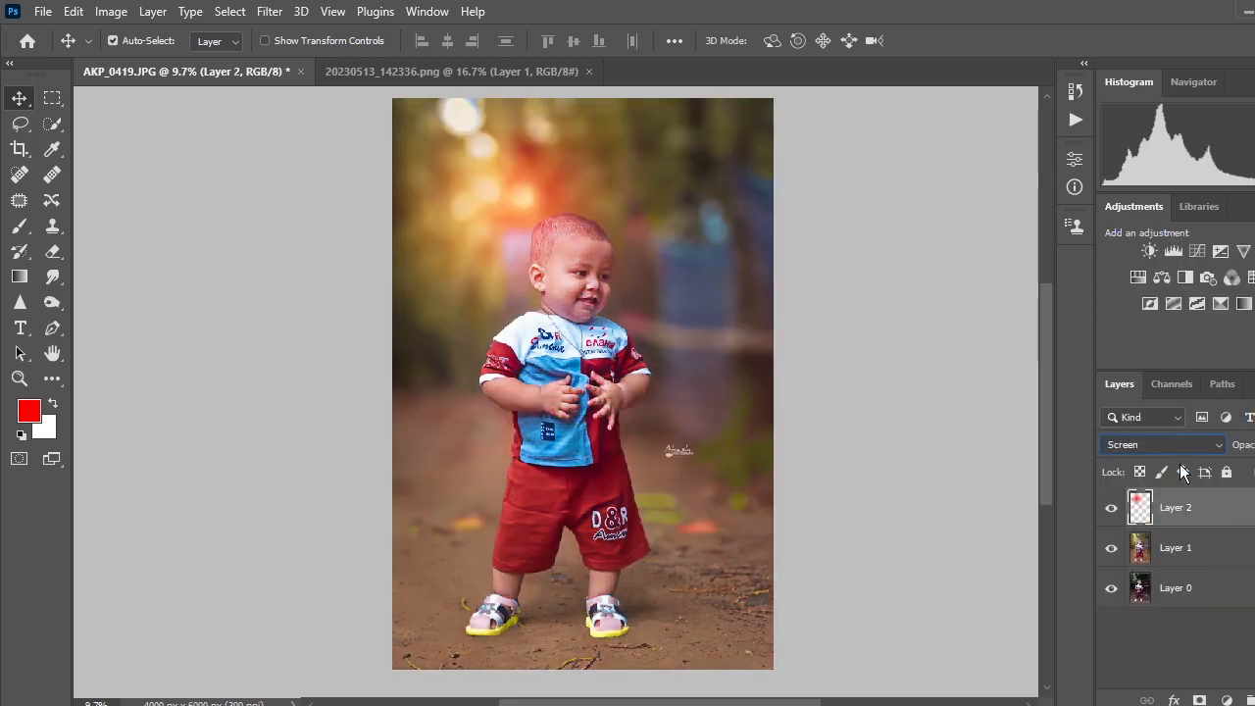
Enlarge Layer 2's red glow, move it into the photo's upper-left corner and fade it to a faint tint
key(ctrl)
key(ctrl+t)
drag(496, 294, 382, 167)
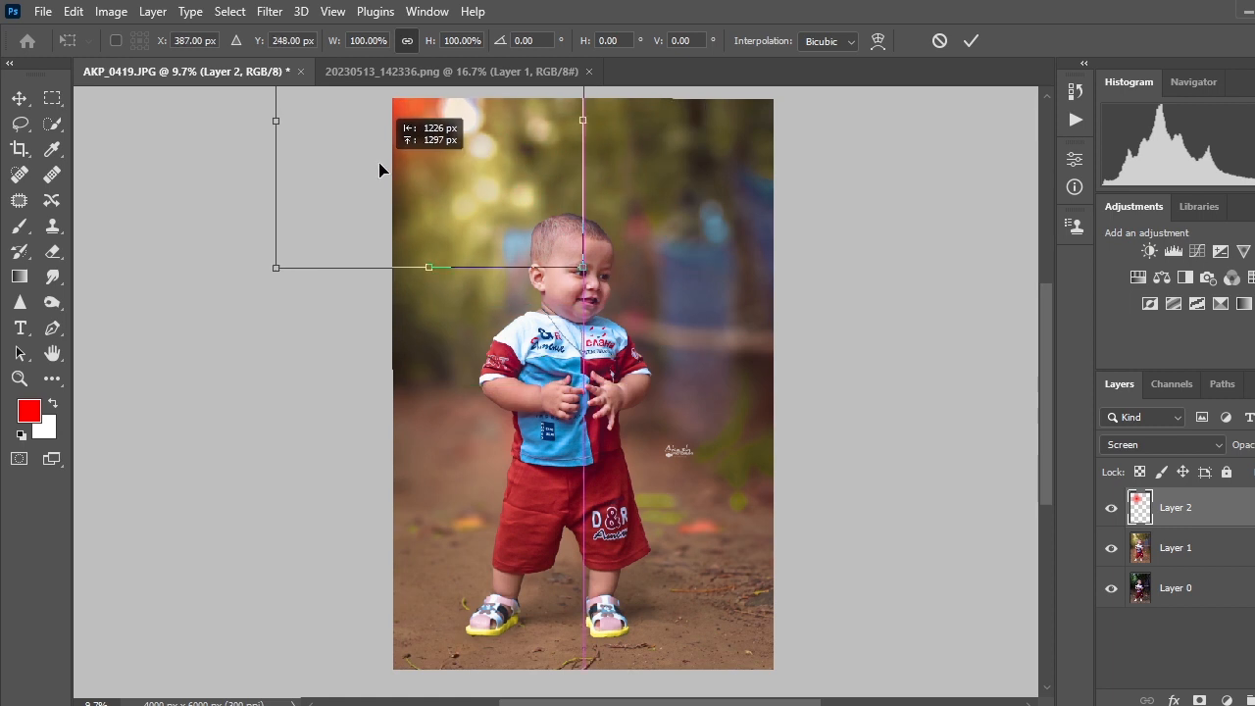
drag(583, 268, 798, 526)
drag(707, 396, 626, 241)
drag(797, 377, 925, 475)
click(970, 40)
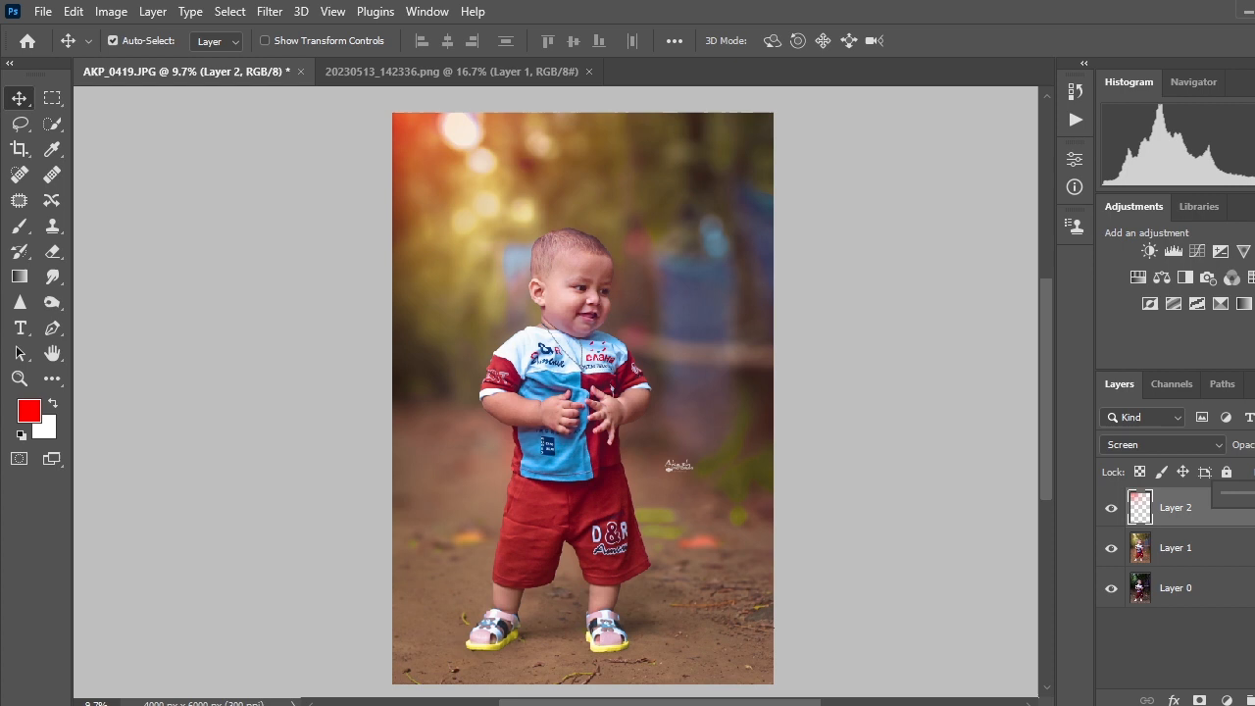
drag(549, 257, 617, 283)
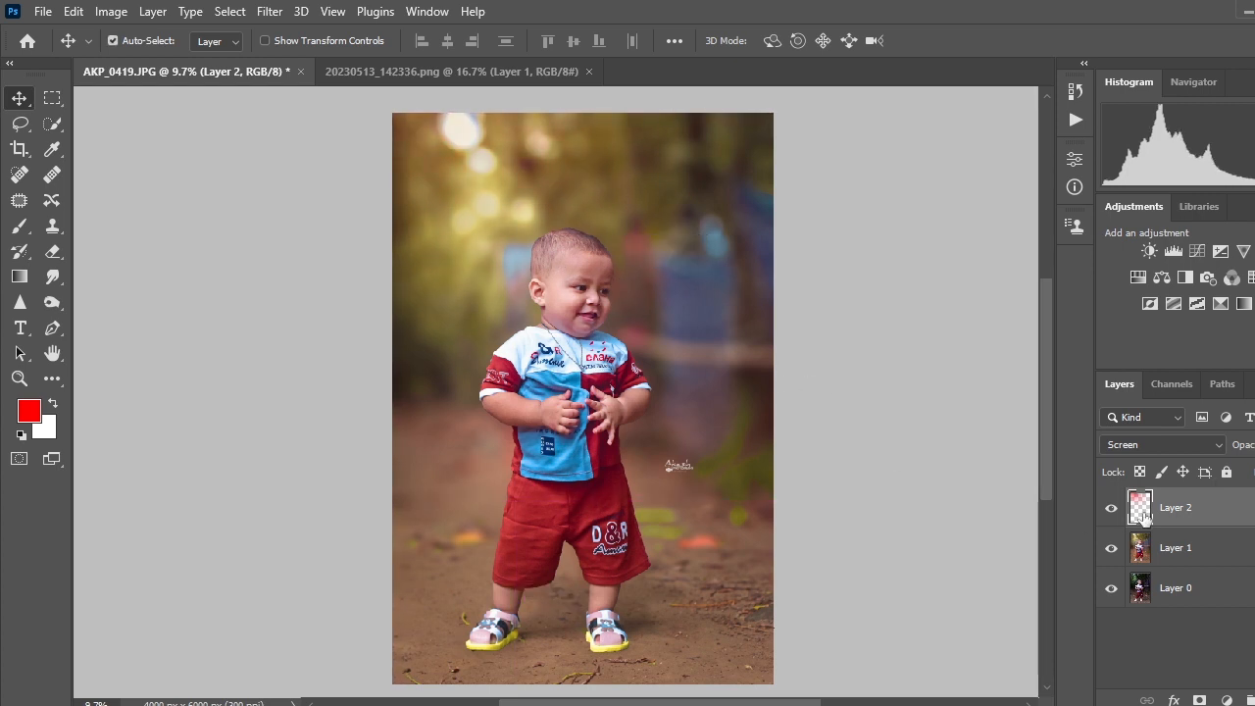
Merge the glow on Layer 2 with Layer 1 and compare the finished edit with the original Layer 0
ctrl+click(1181, 551)
right_click(1208, 540)
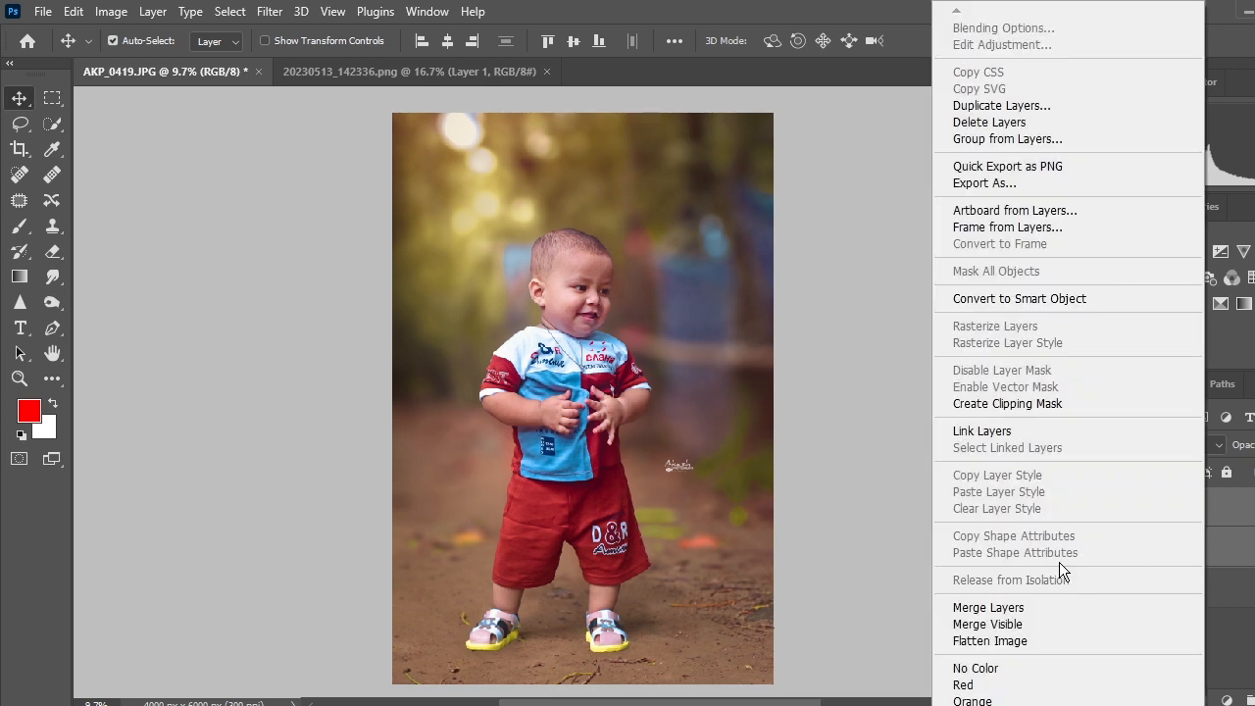
click(1027, 604)
click(1110, 507)
click(1110, 507)
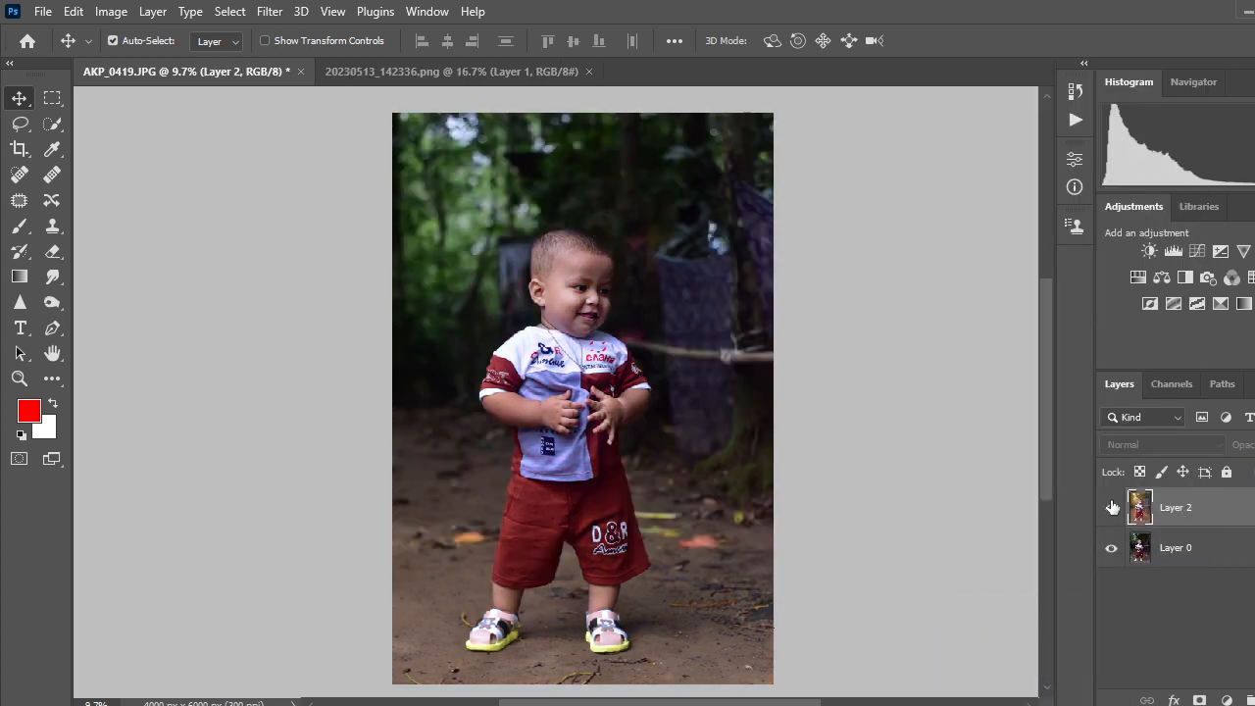
scroll(622, 433, down, 3)
scroll(621, 433, up, 2)
Save a copy of the edited photo as AKP_0419 copy.jpg in JPEG format in the photoshop folder
click(43, 11)
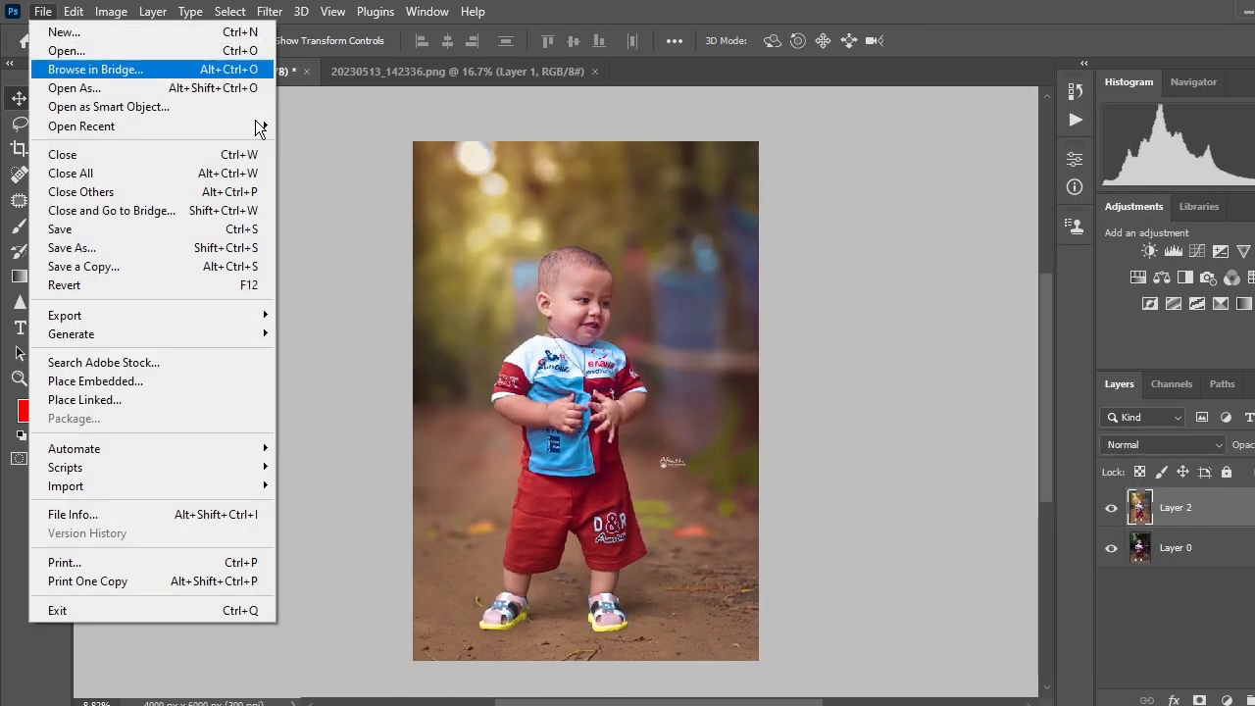
click(1103, 508)
click(1102, 507)
click(44, 11)
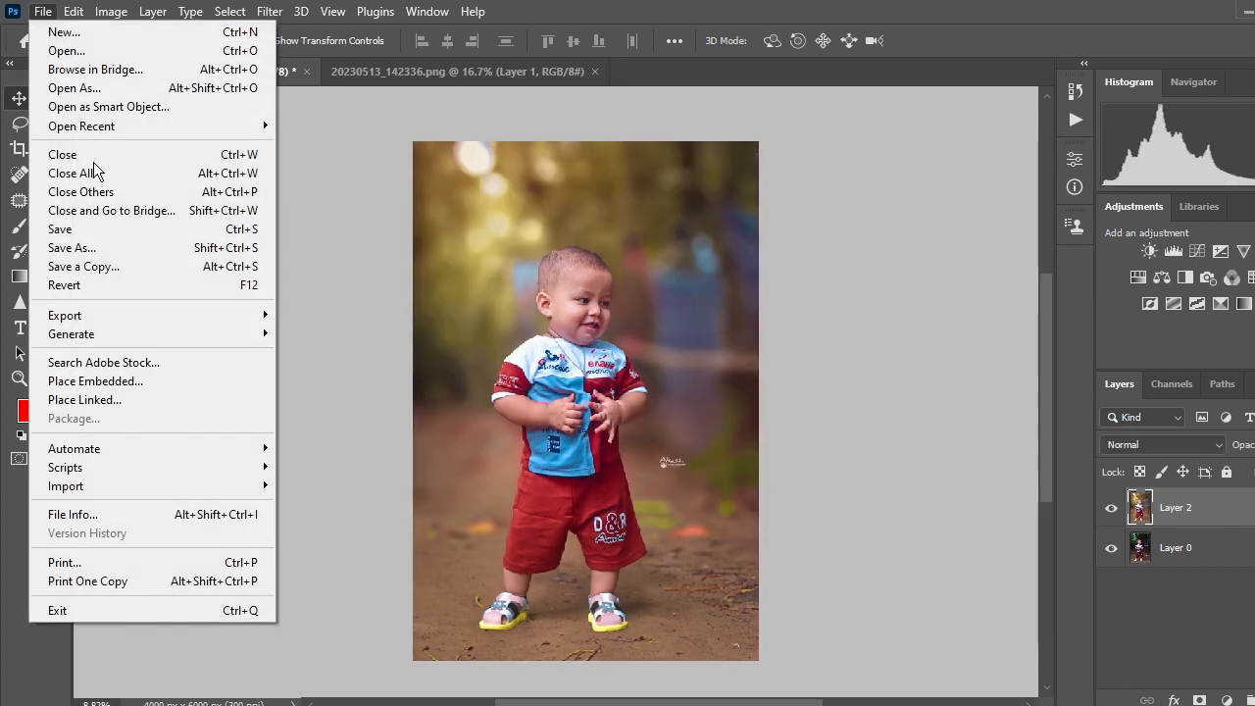
click(93, 248)
click(517, 546)
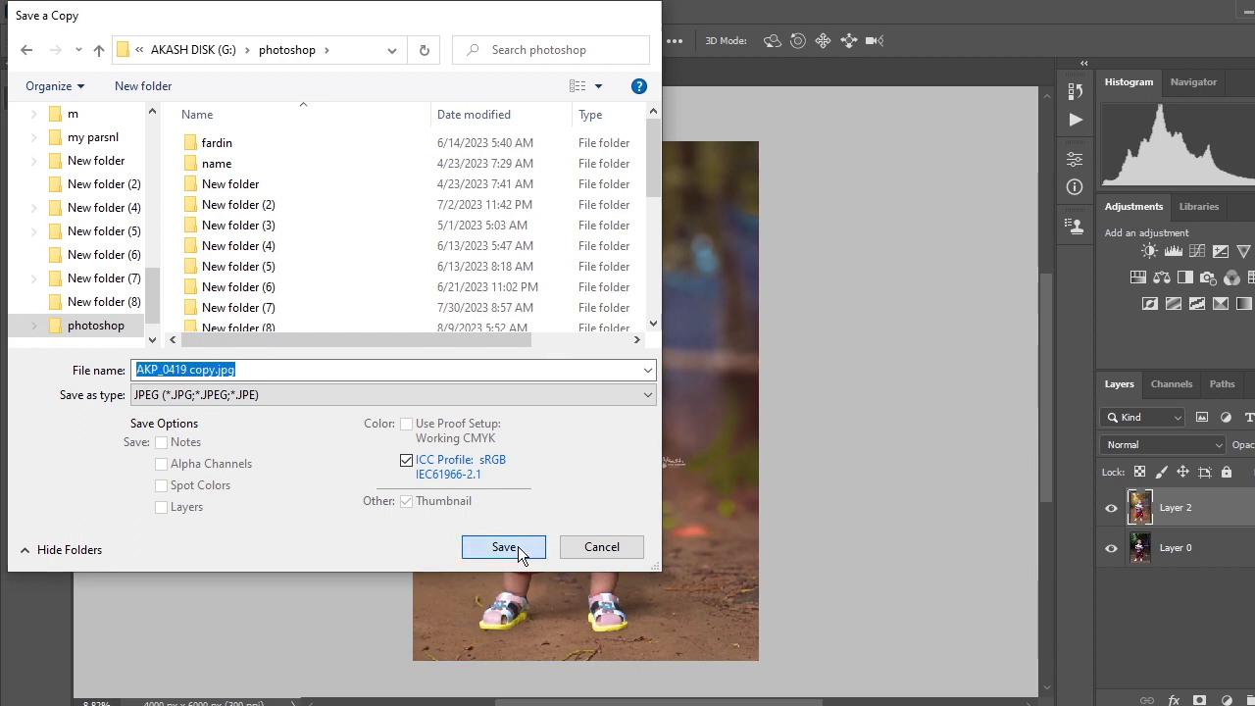